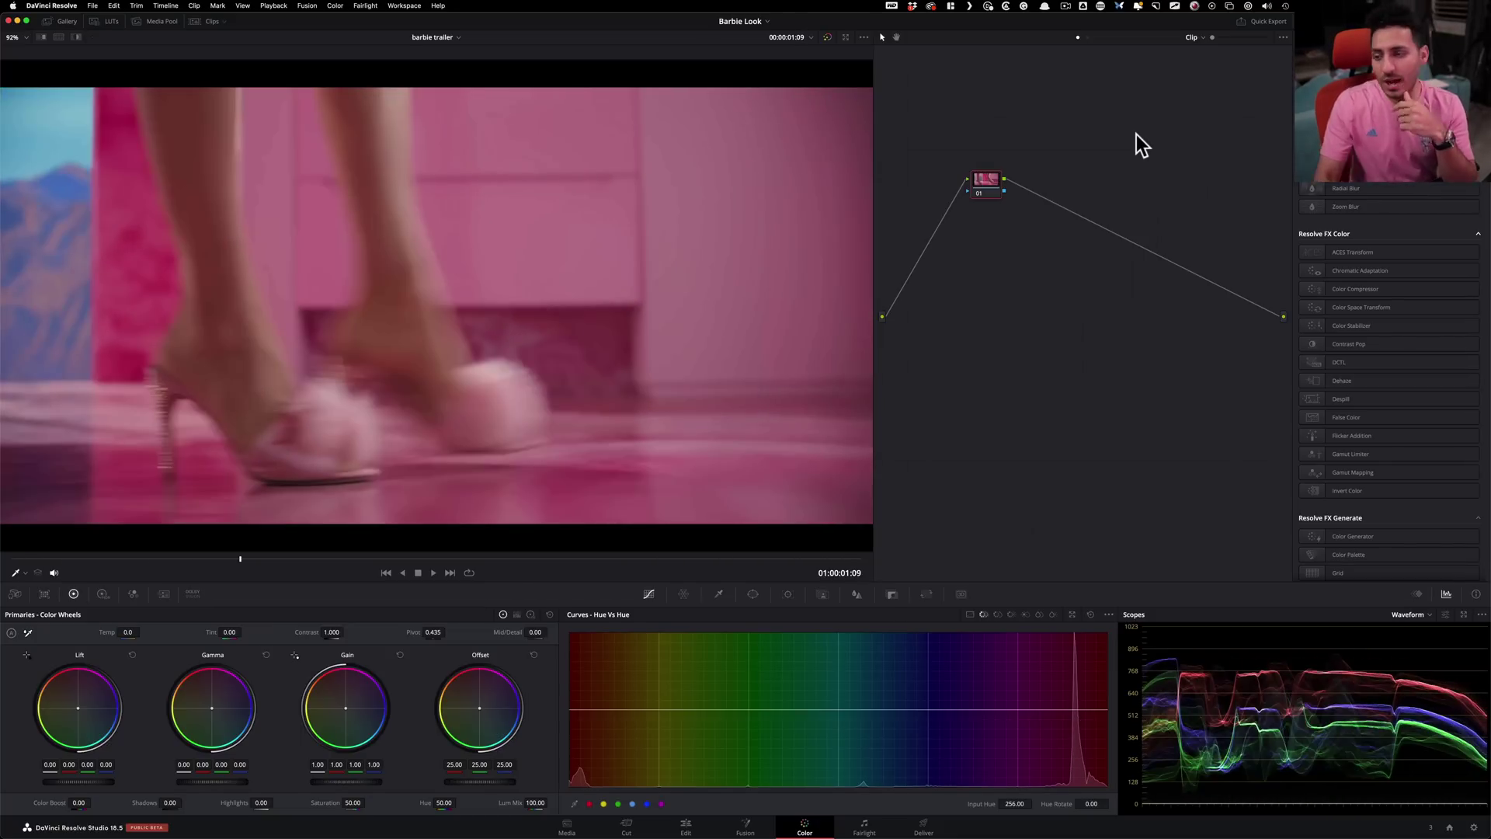
Step: Float the waveform, parade and vectorscope window at right and revert saturation to 50
{"action": "left_click", "coordinate": [1463, 615]}
{"action": "left_click_drag", "start_coordinate": [456, 272], "coordinate": [1294, 464]}
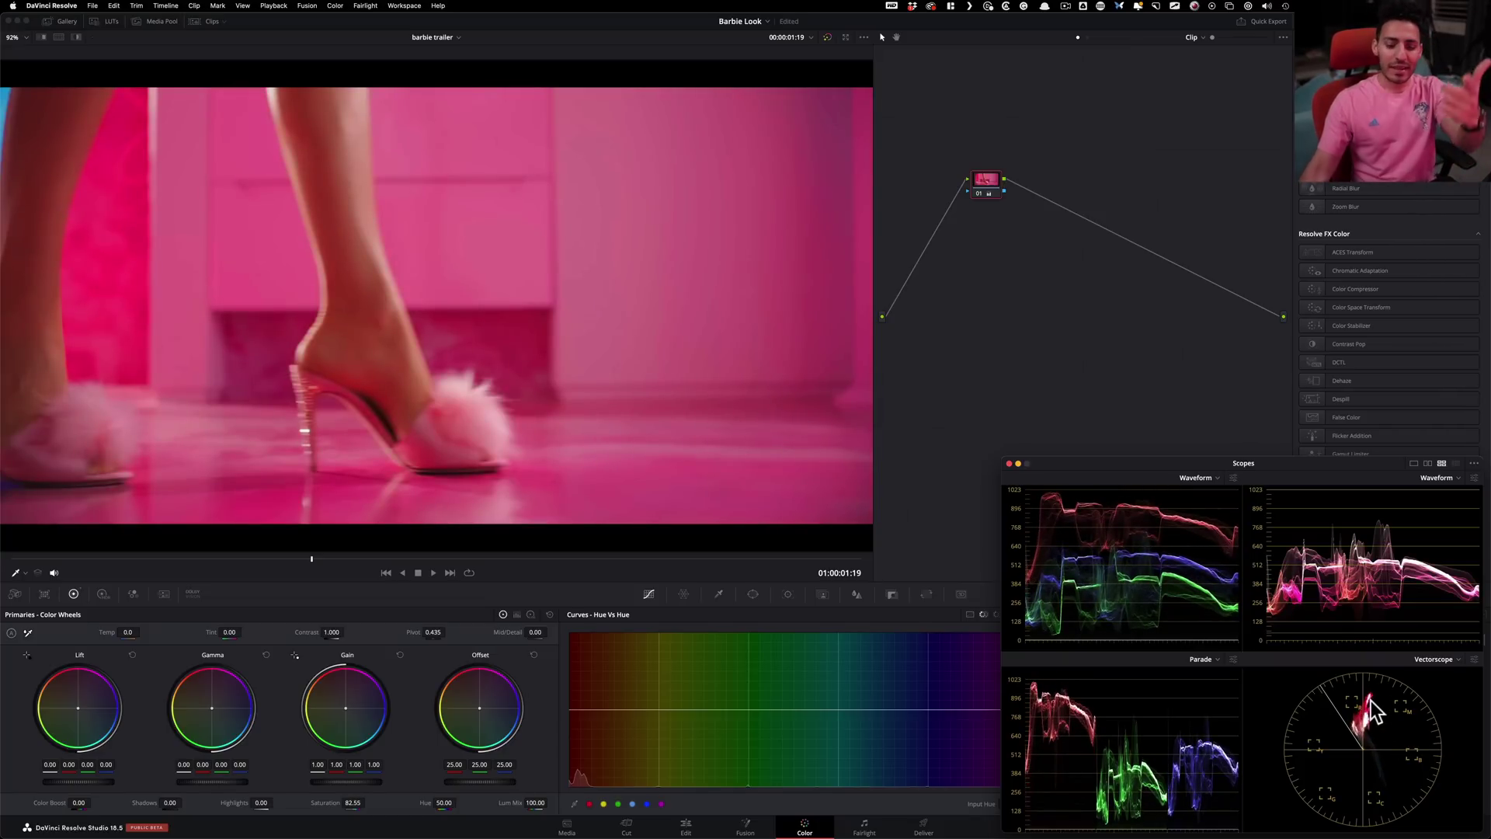
{"action": "key", "text": "super+z"}
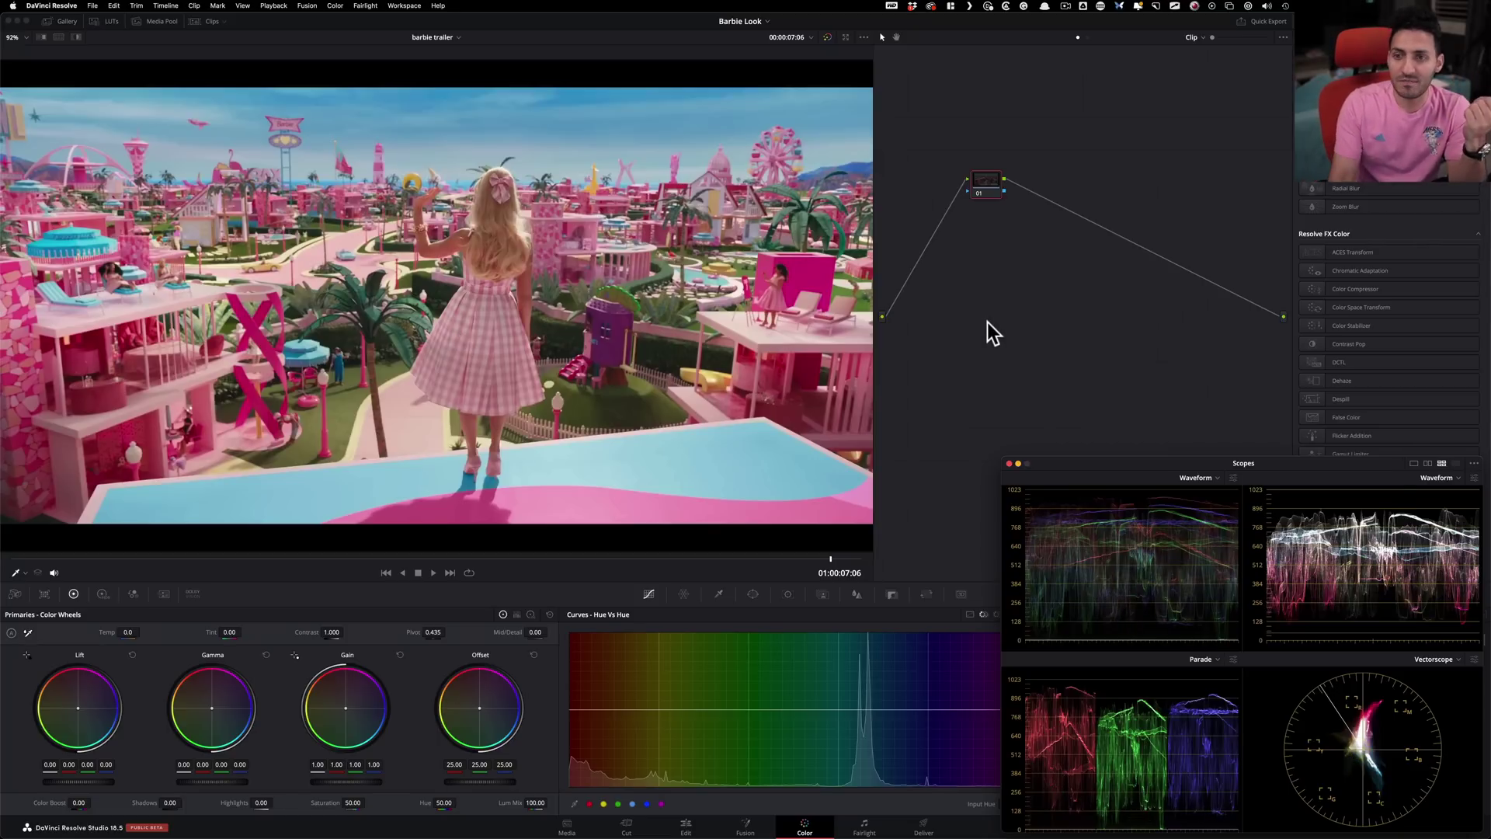
{"action": "key", "text": "Right"}
{"action": "key", "text": "Right"}
{"action": "key", "text": "Right"}
{"action": "key", "text": "Right"}
{"action": "key", "text": "Right"}
{"action": "key", "text": "Right"}
{"action": "key", "text": "Right"}
{"action": "key", "text": "Right"}
{"action": "key", "text": "Right"}
{"action": "key", "text": "Right"}
{"action": "key", "text": "Right"}
{"action": "key", "text": "Right"}
{"action": "key", "text": "Right"}
{"action": "key", "text": "Right"}
{"action": "key", "text": "Right"}
{"action": "key", "text": "Right"}
{"action": "key", "text": "Right"}
{"action": "key", "text": "Right"}
{"action": "key", "text": "Right"}
Step: Set the viewer picker to mark sampled colours on the scopes while reviewing trailer shots
{"action": "key", "text": "Left"}
{"action": "key", "text": "Left"}
{"action": "key", "text": "Left"}
{"action": "key", "text": "Left"}
{"action": "key", "text": "Left"}
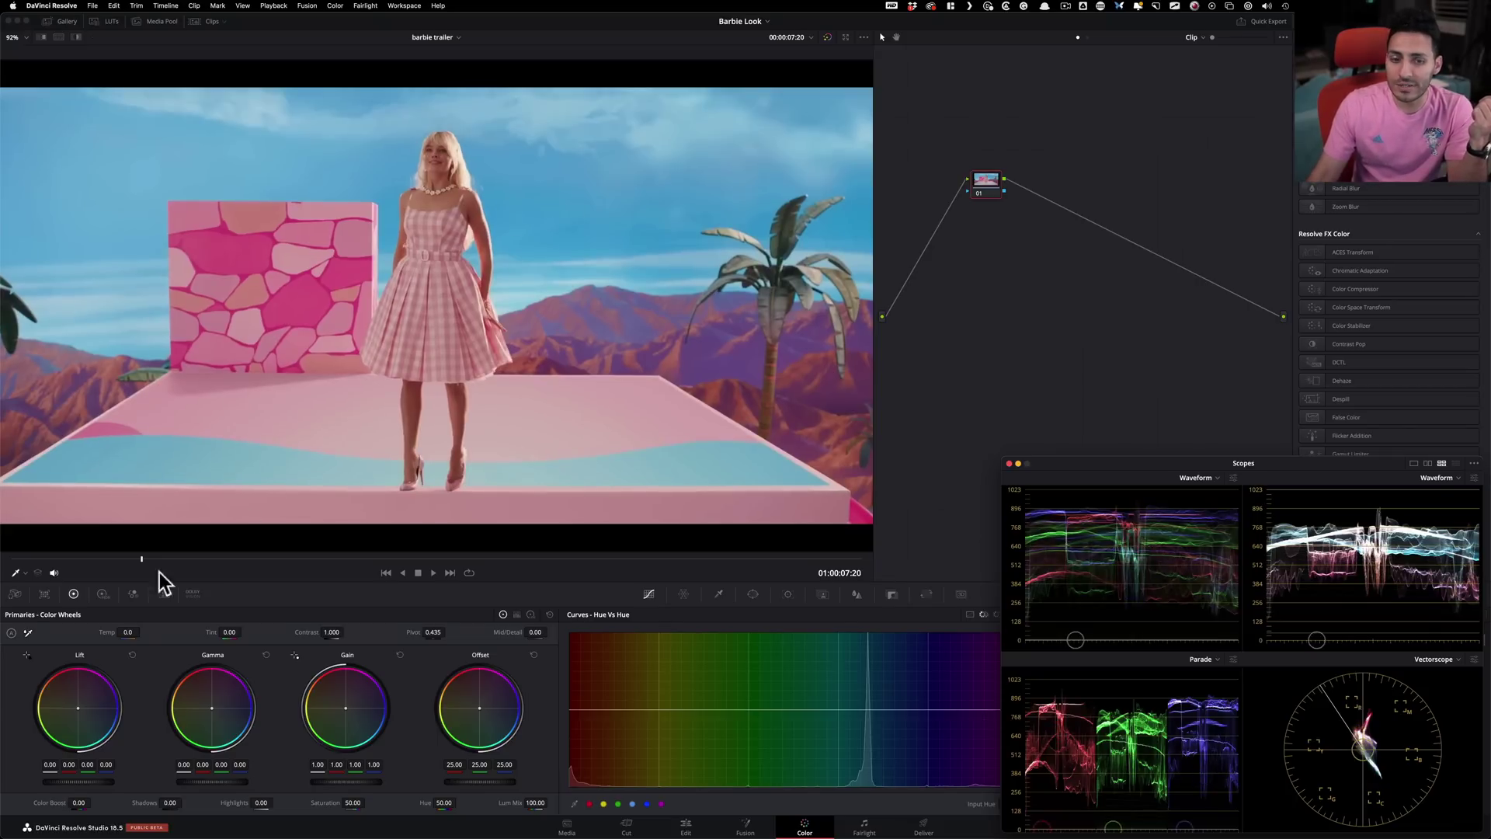
{"action": "left_click", "coordinate": [26, 572]}
{"action": "left_click", "coordinate": [56, 599]}
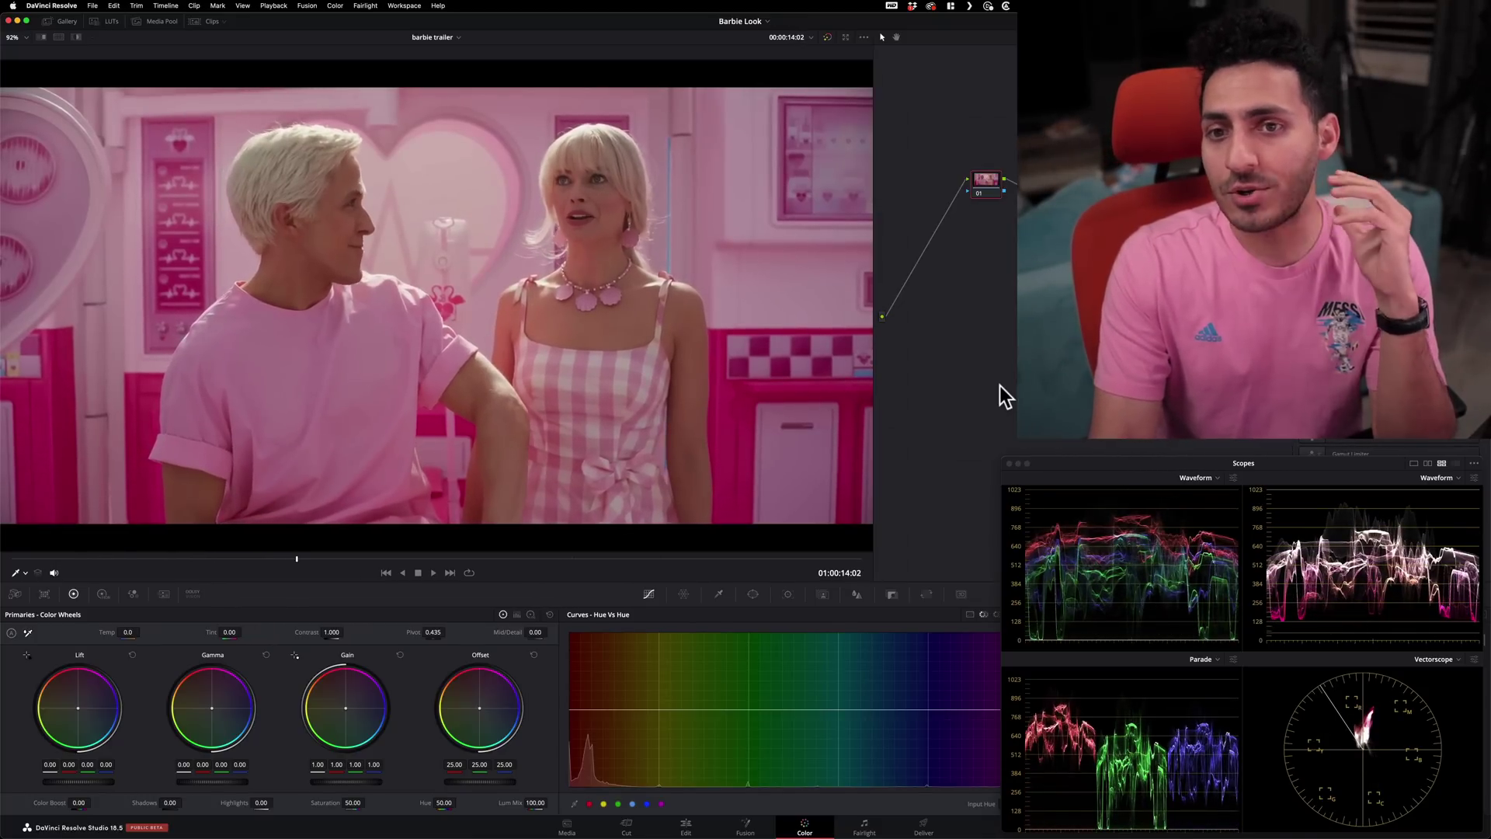
{"action": "key", "text": "space"}
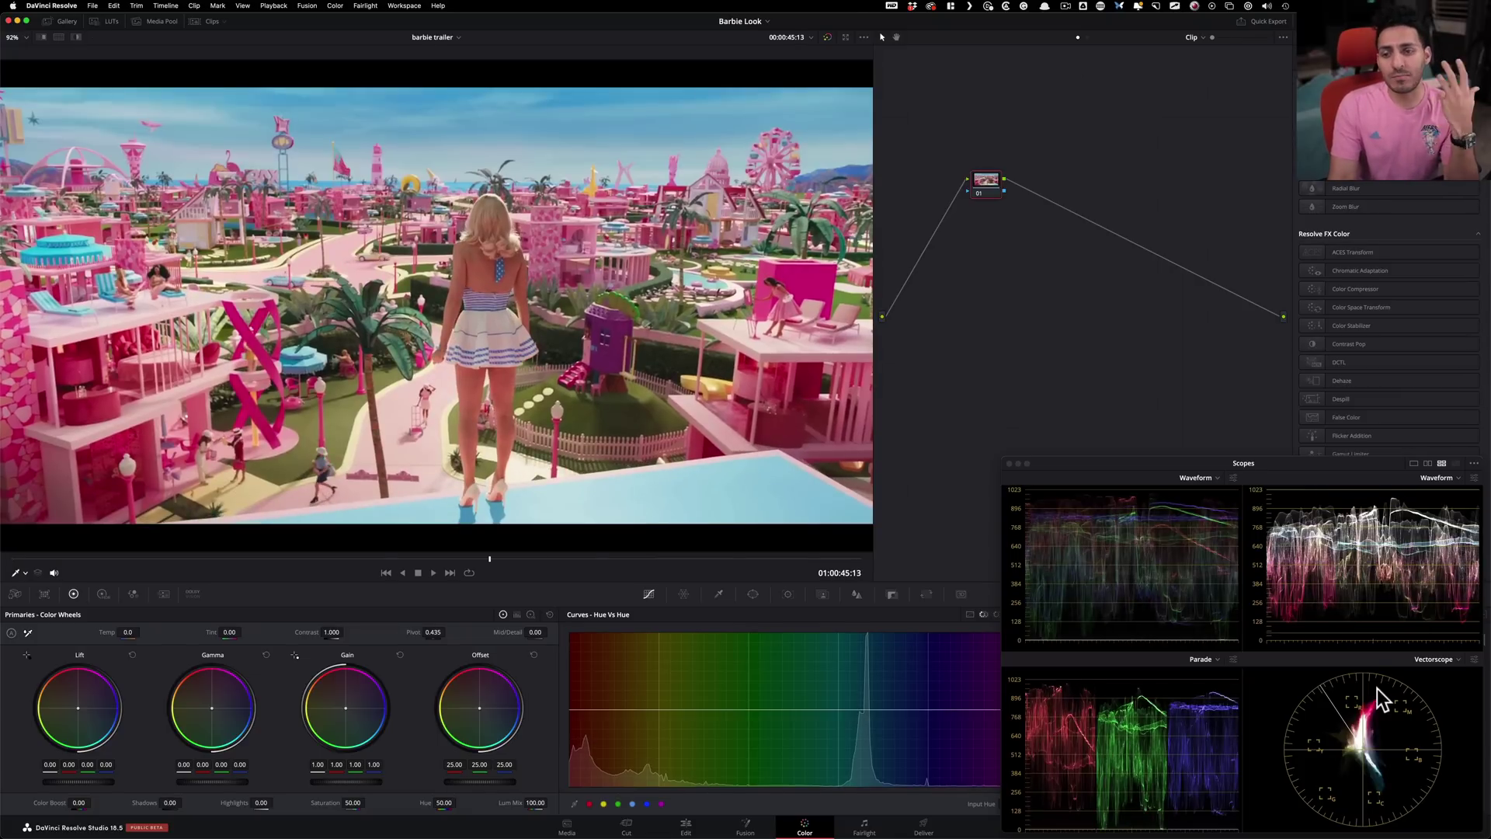
{"action": "key", "text": "Left"}
{"action": "key", "text": "Left"}
{"action": "key", "text": "Left"}
{"action": "key", "text": "Left"}
Step: Play the trailer, zoom the viewer onto a face, then fit the full frame again
{"action": "key", "text": "Right"}
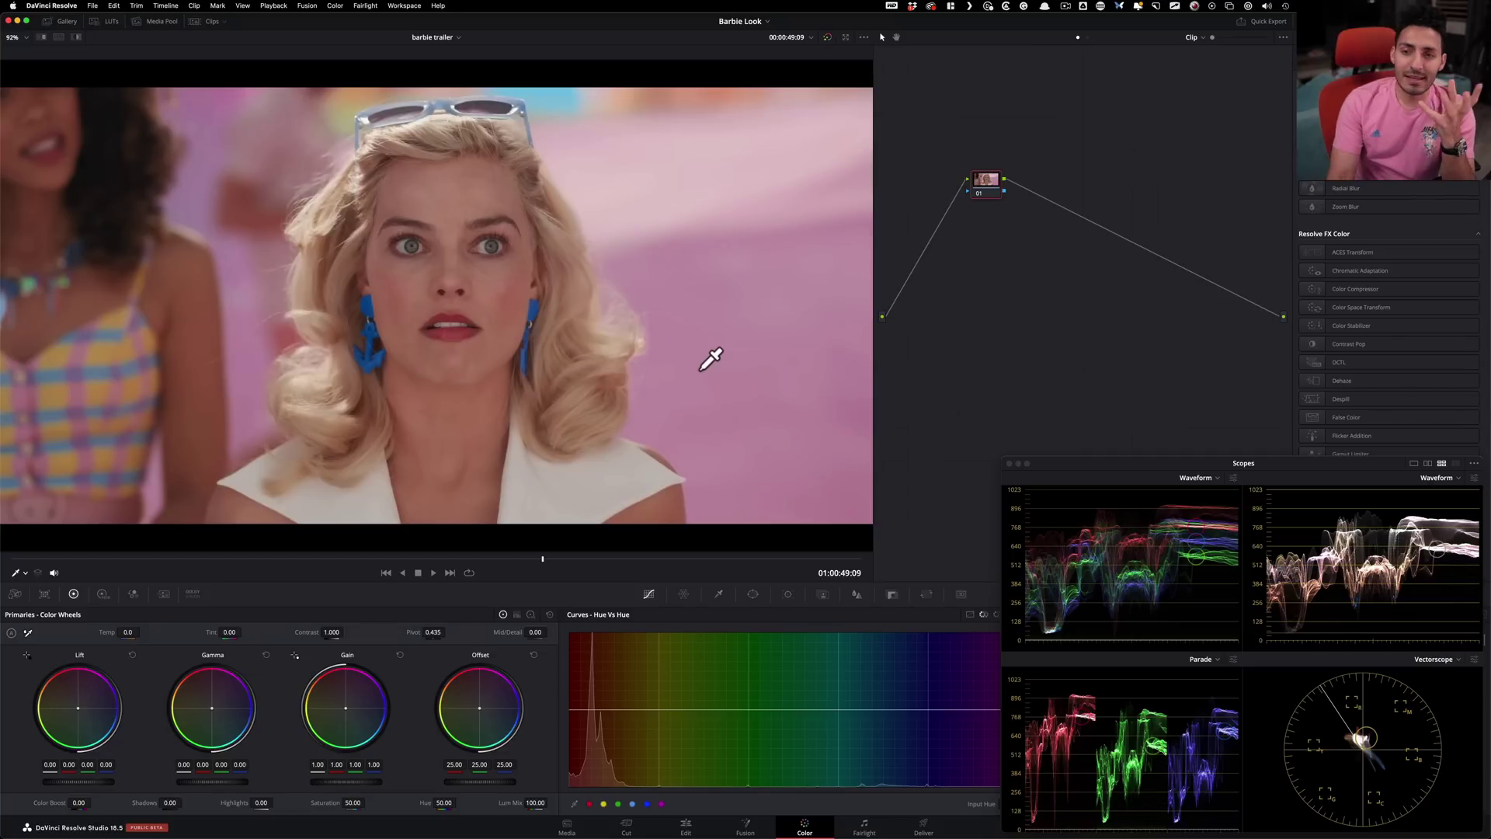
{"action": "key", "text": "space"}
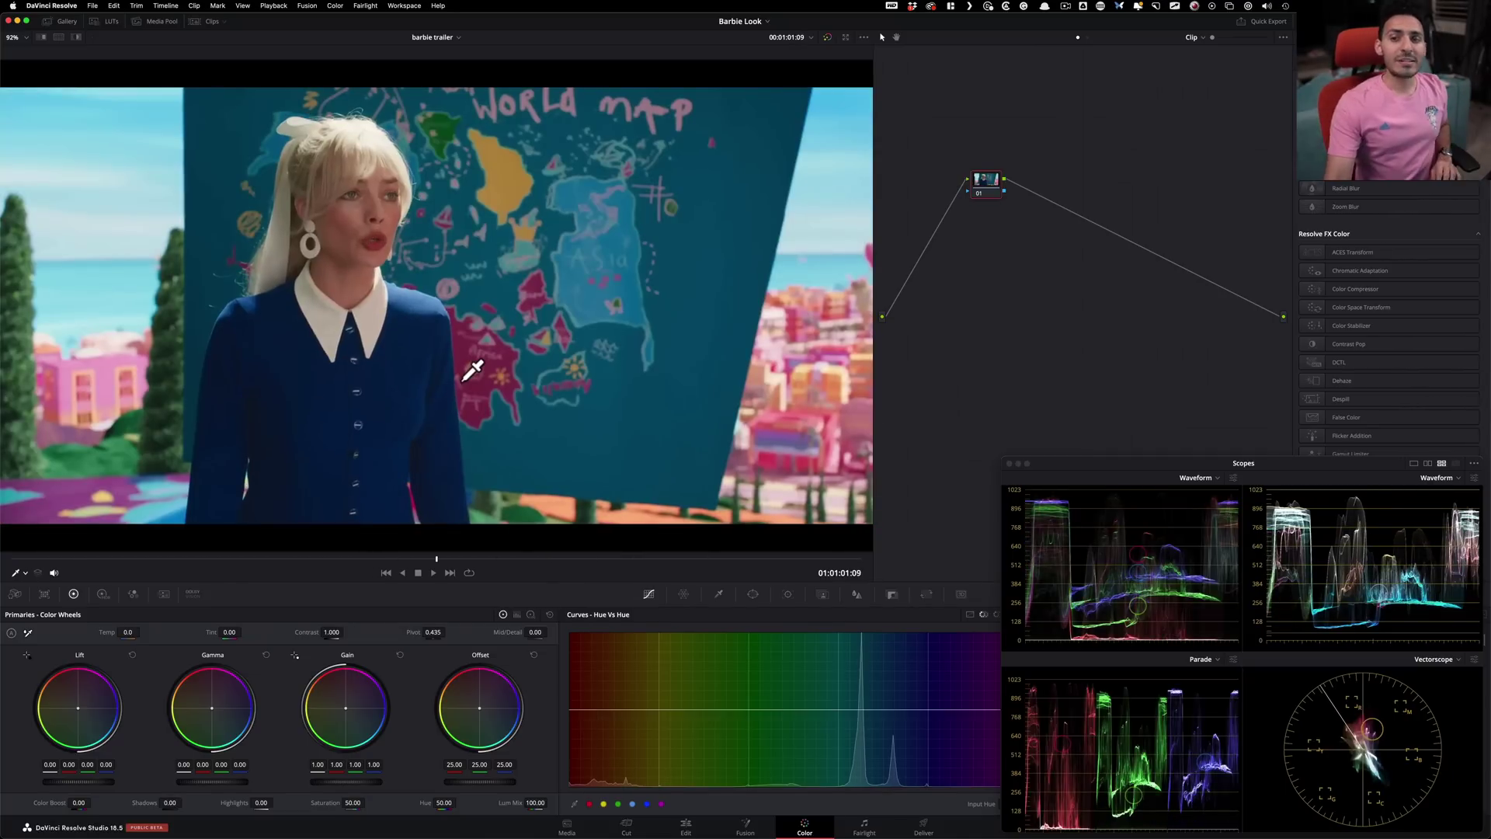
{"action": "scroll", "coordinate": [472, 371], "scroll_direction": "up", "scroll_amount": 5}
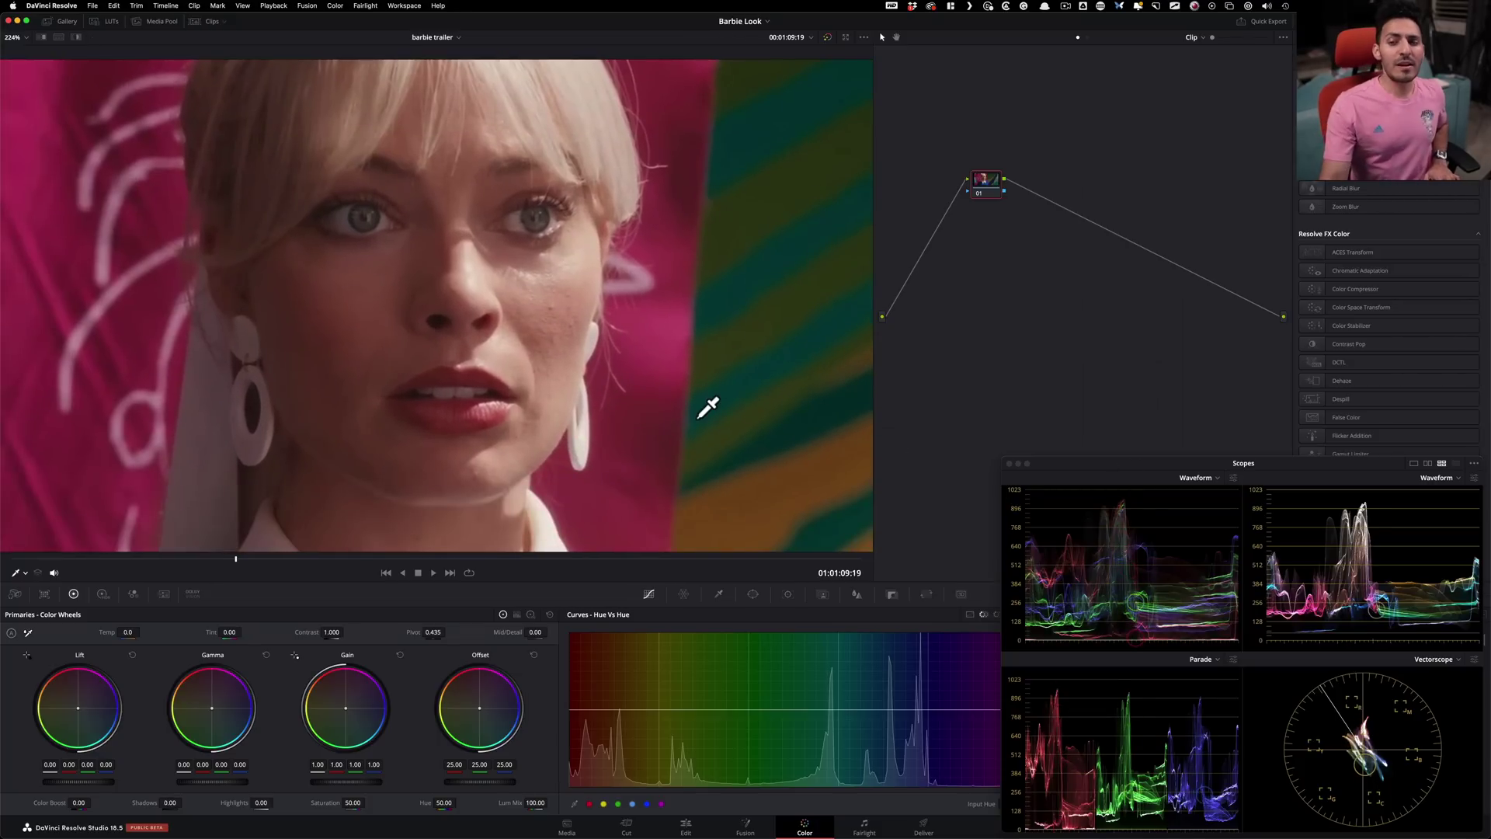
{"action": "key", "text": "shift+z"}
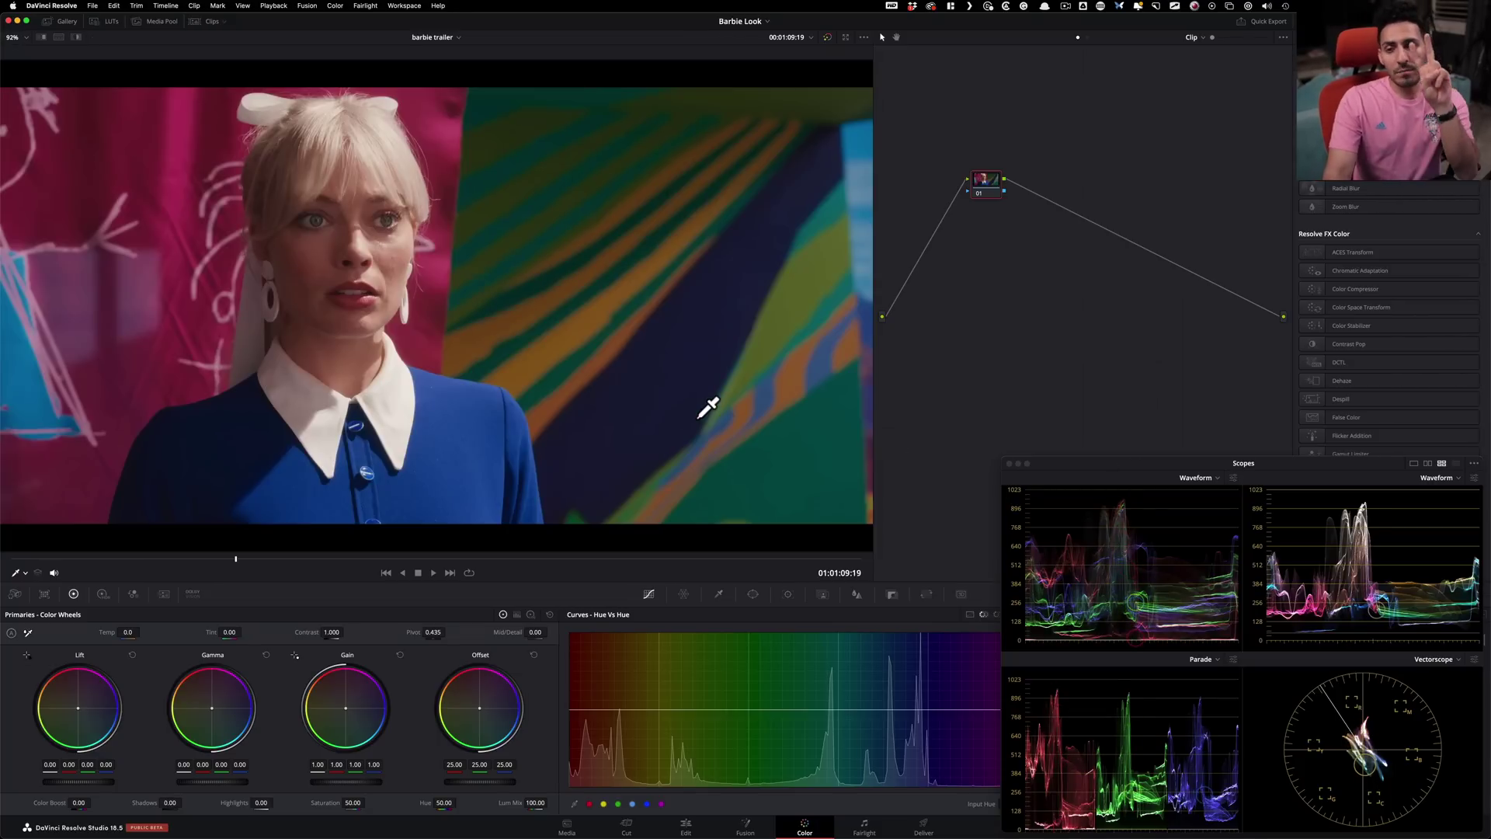
{"action": "key", "text": "space"}
Step: Step through the pink-car and skater shots on to the police-station shot
{"action": "key", "text": "Down"}
{"action": "key", "text": "space"}
{"action": "key", "text": "Left"}
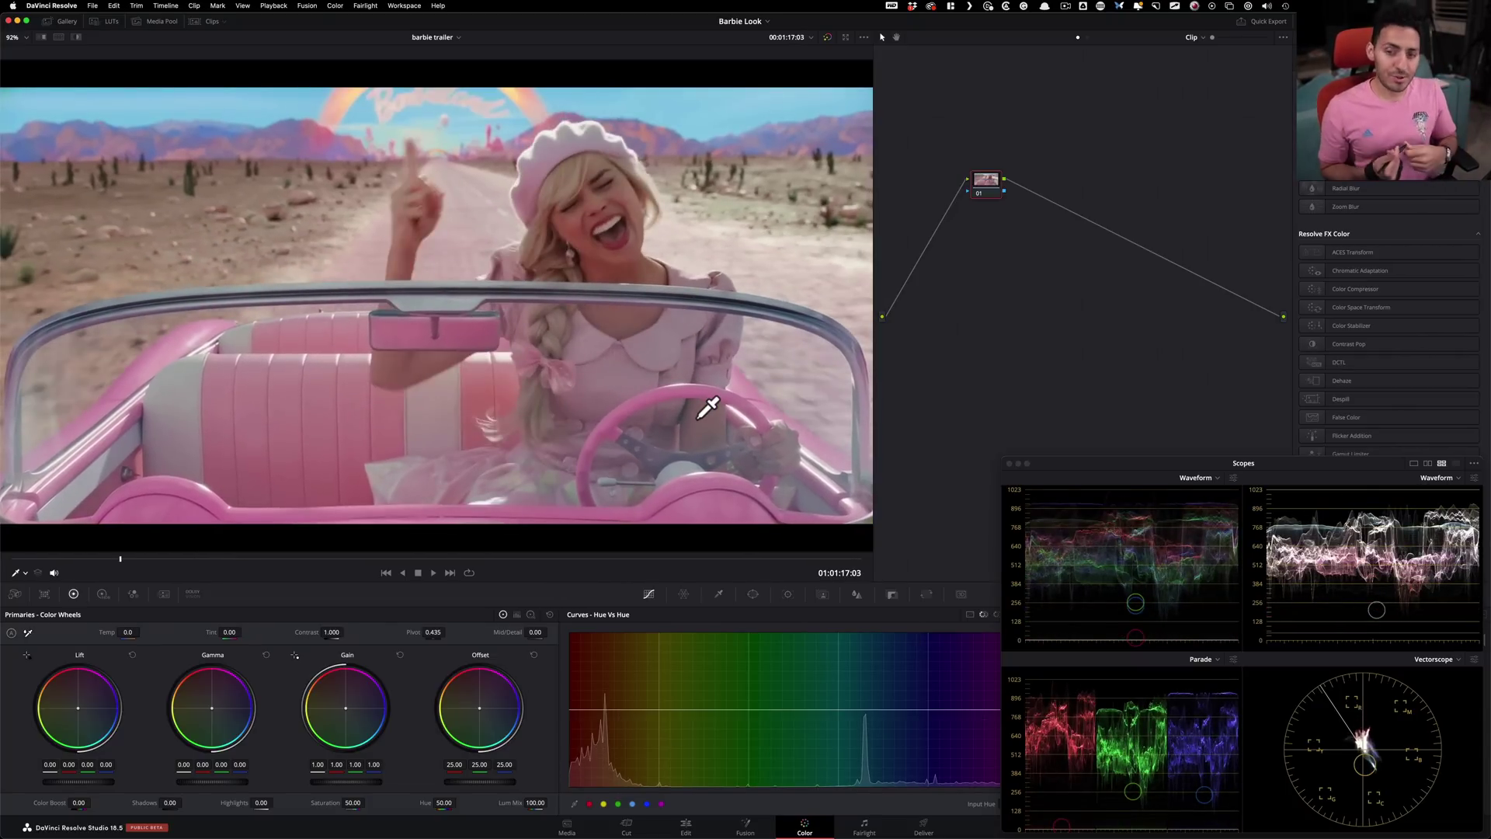
{"action": "key", "text": "Right"}
{"action": "key", "text": "Right"}
{"action": "key", "text": "Right"}
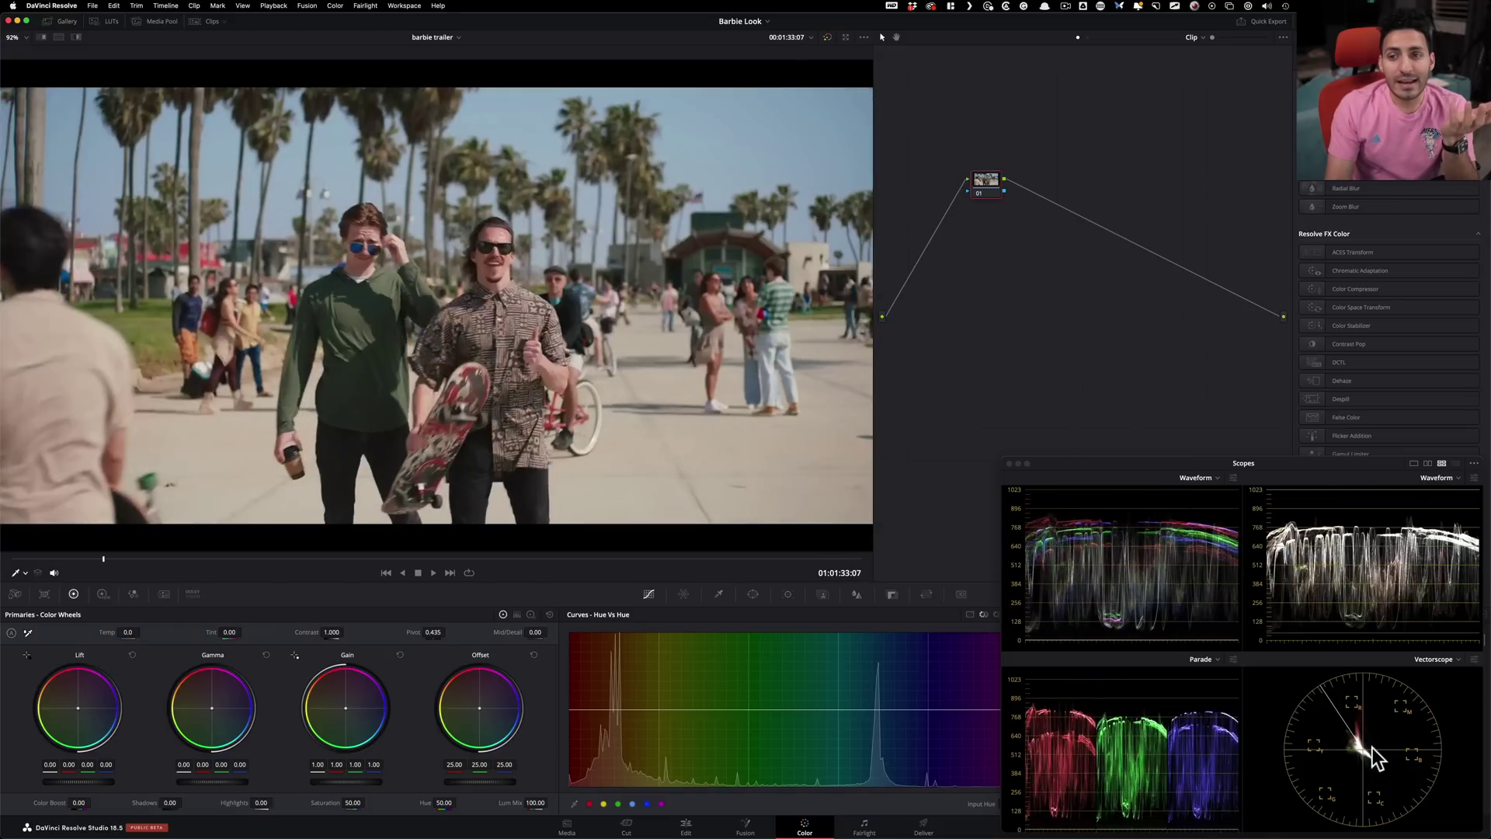
{"action": "key", "text": "Left"}
{"action": "key", "text": "Left"}
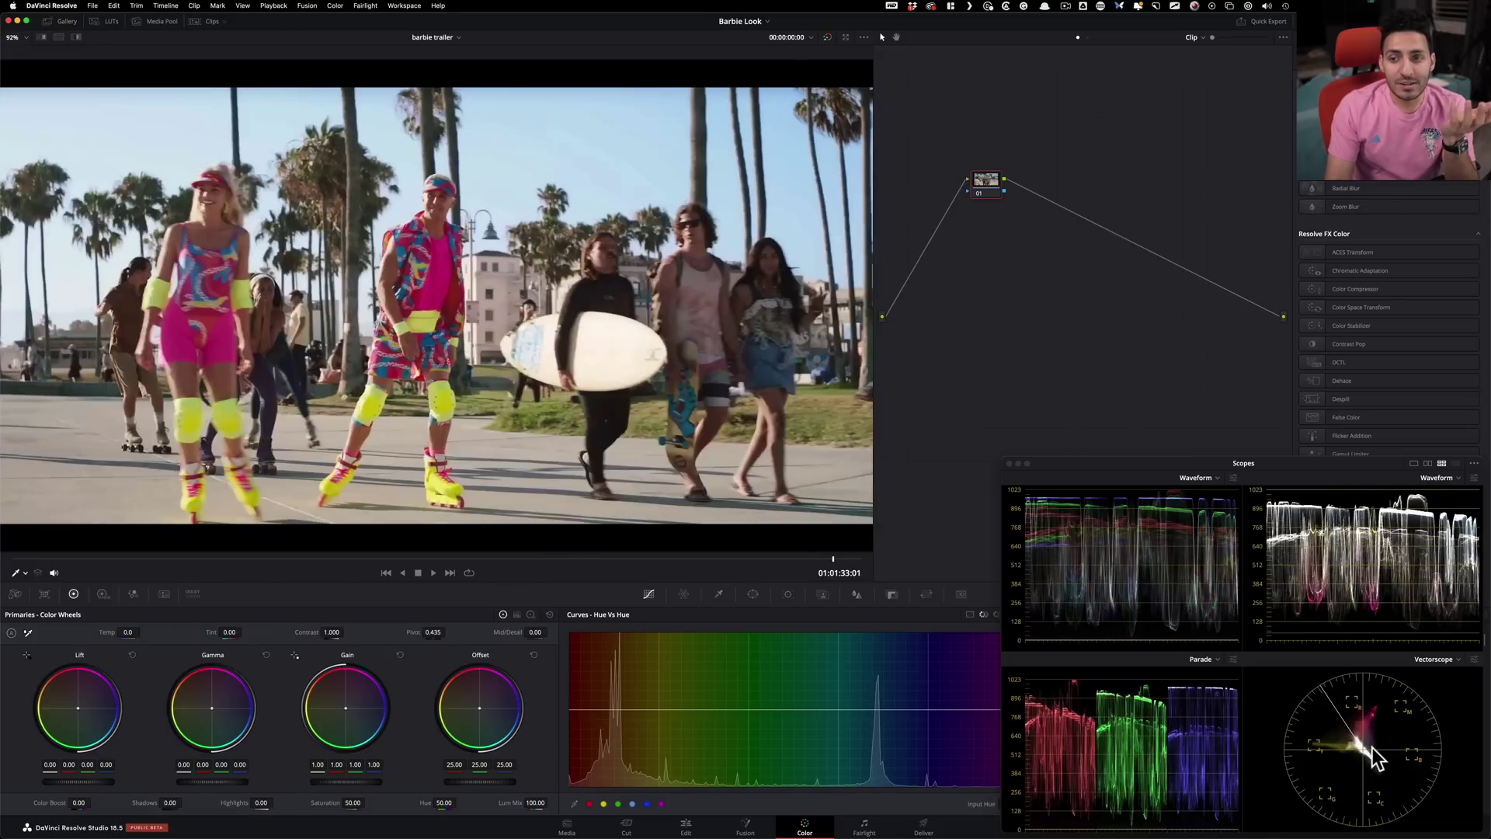
{"action": "key", "text": "Left"}
{"action": "key", "text": "Left"}
{"action": "key", "text": "Left"}
{"action": "key", "text": "space"}
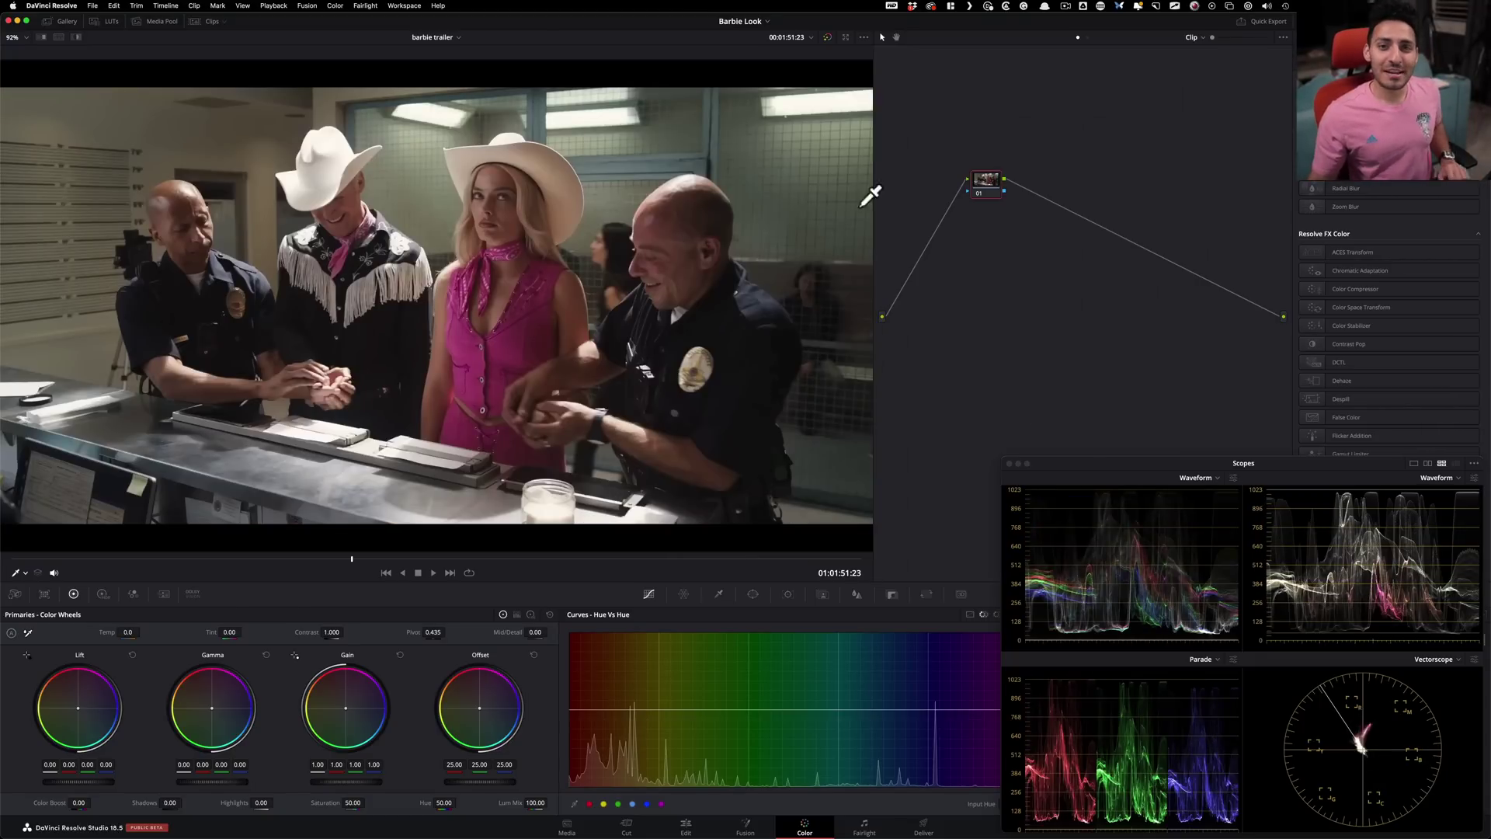
{"action": "left_click", "coordinate": [63, 21]}
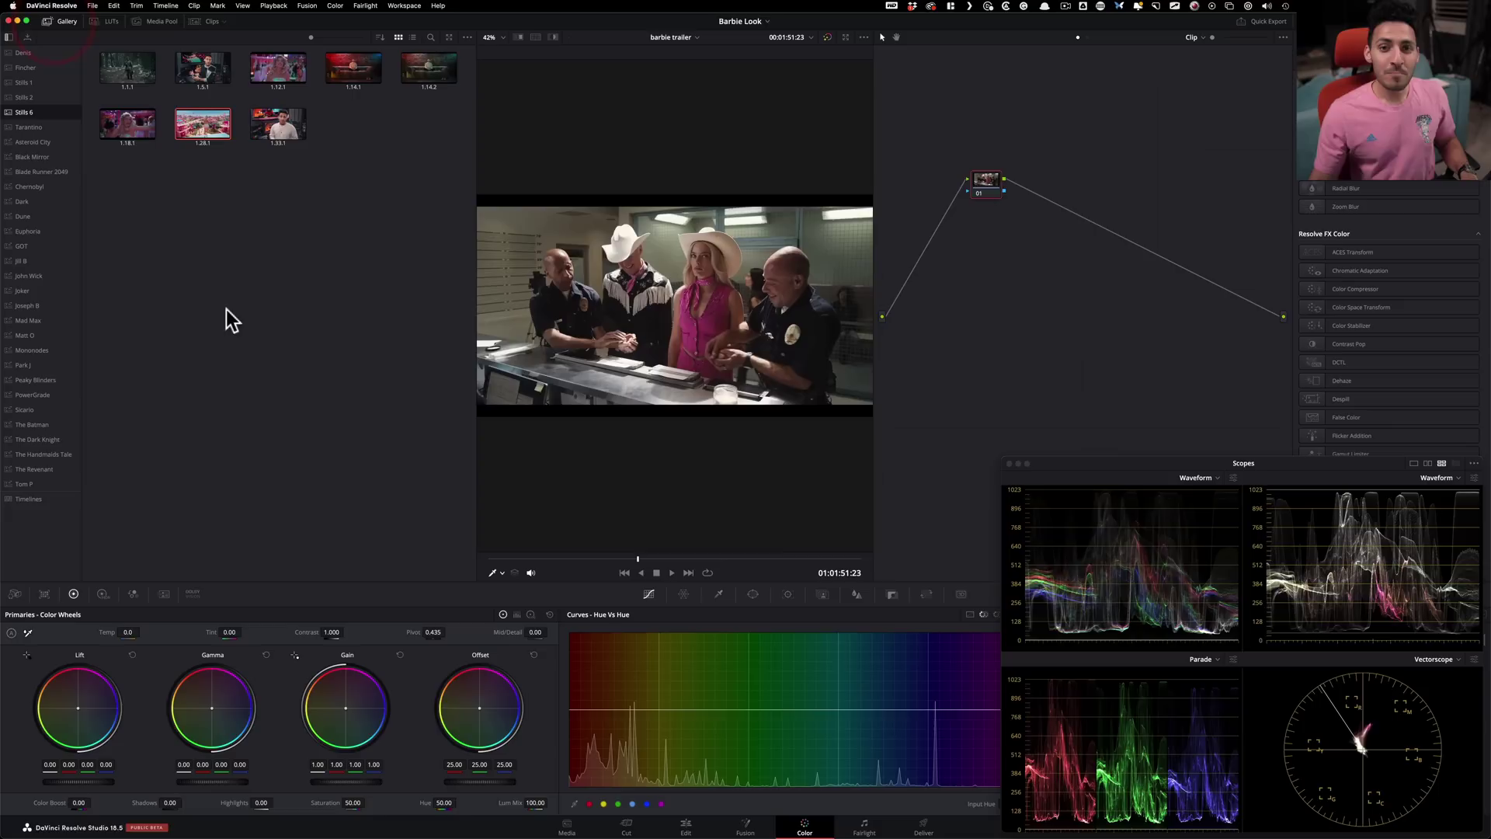
Step: Toggle between the Joker still from The Dark Knight album and the live clip
{"action": "left_click", "coordinate": [58, 432]}
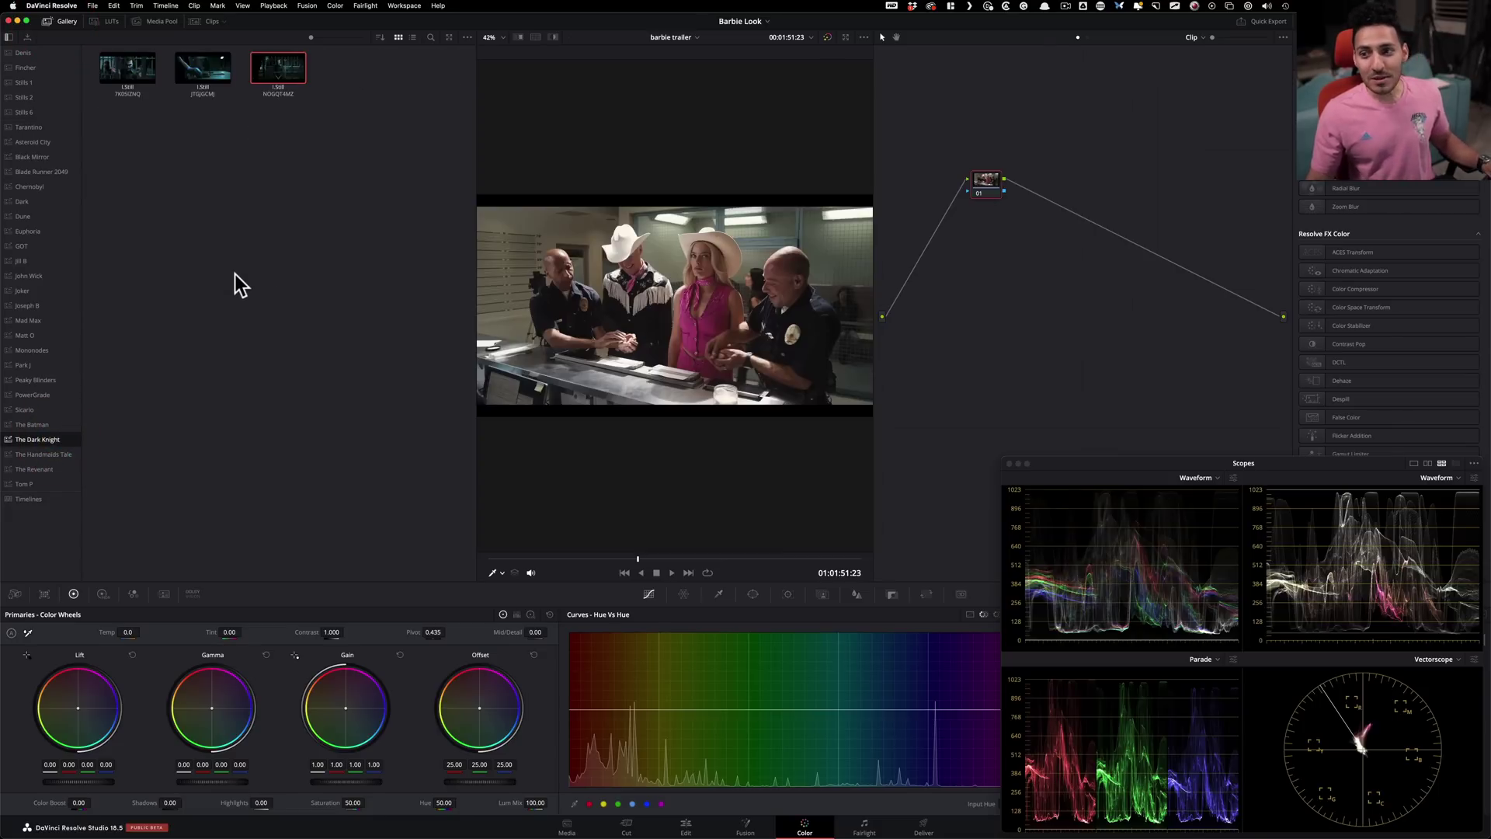
{"action": "key", "text": "super+w"}
{"action": "left_click", "coordinate": [58, 21]}
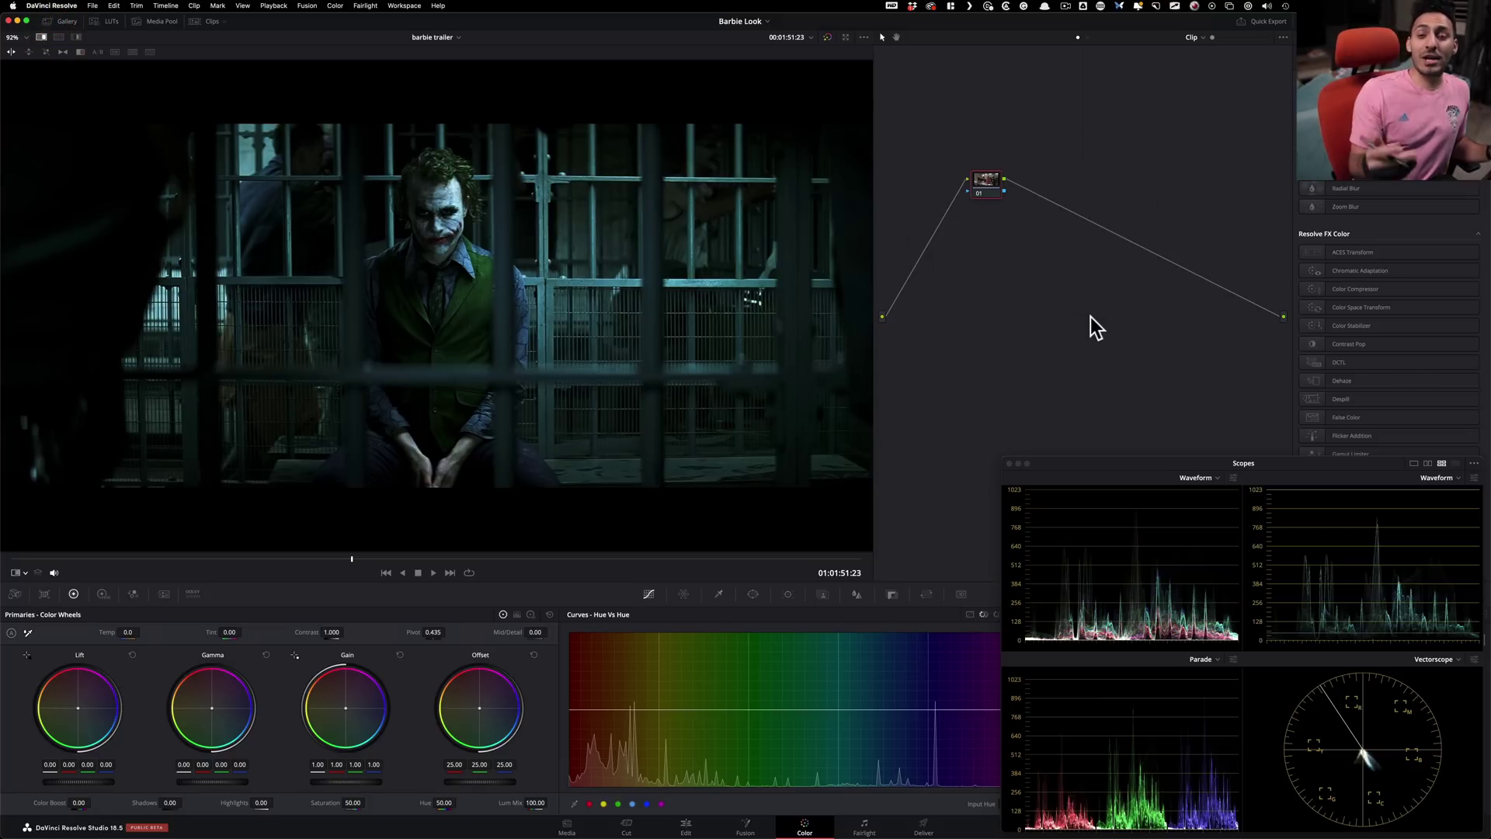
{"action": "key", "text": "super+w"}
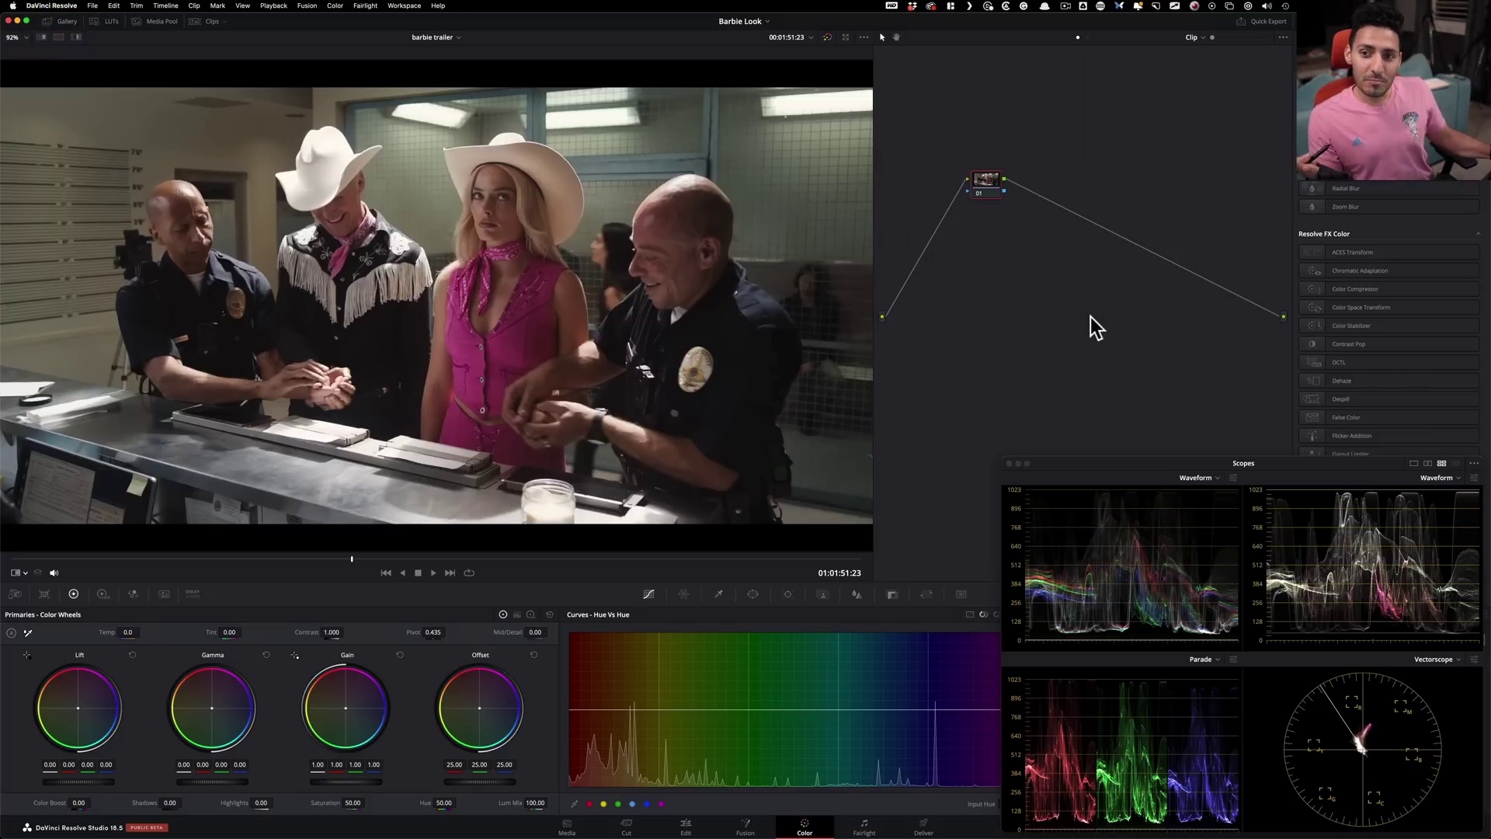
{"action": "key", "text": "super+w"}
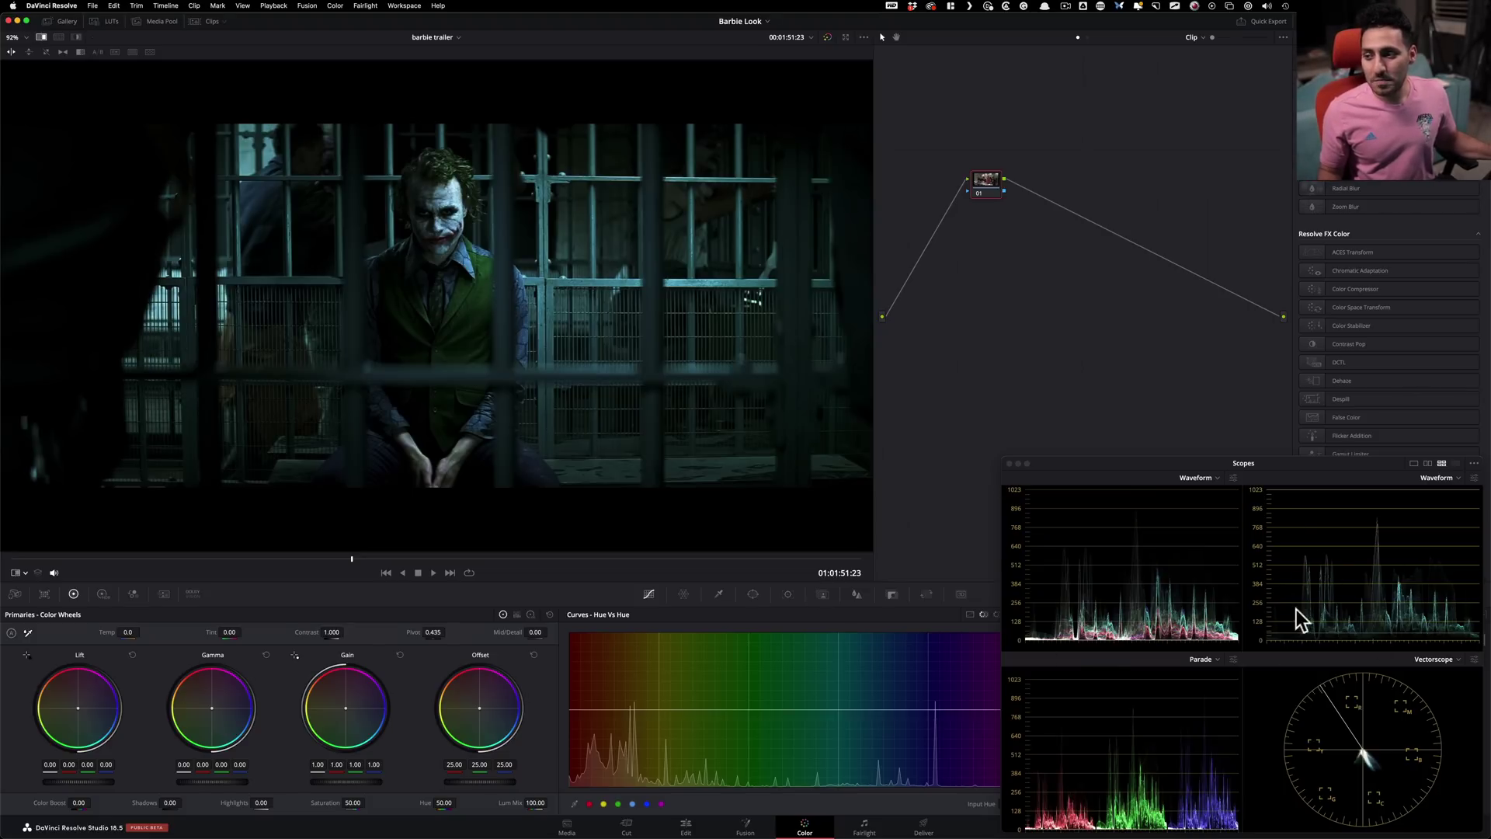
{"action": "key", "text": "super+w"}
{"action": "key", "text": "super+w"}
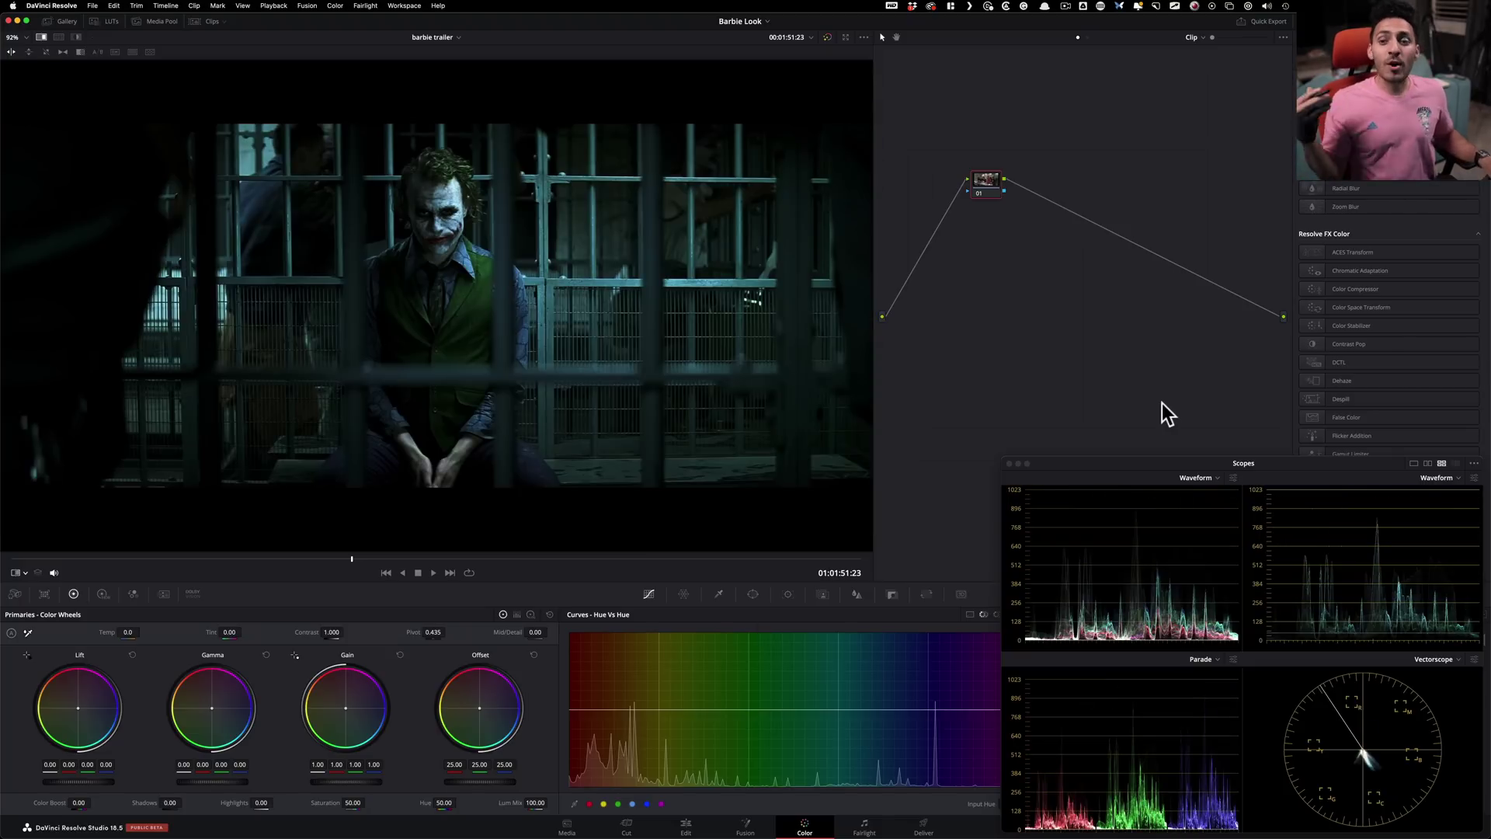
Step: Move on to the later hallway shot and bring up the timeline list
{"action": "key", "text": "super+w"}
{"action": "key", "text": "super+w"}
{"action": "key", "text": "super+w"}
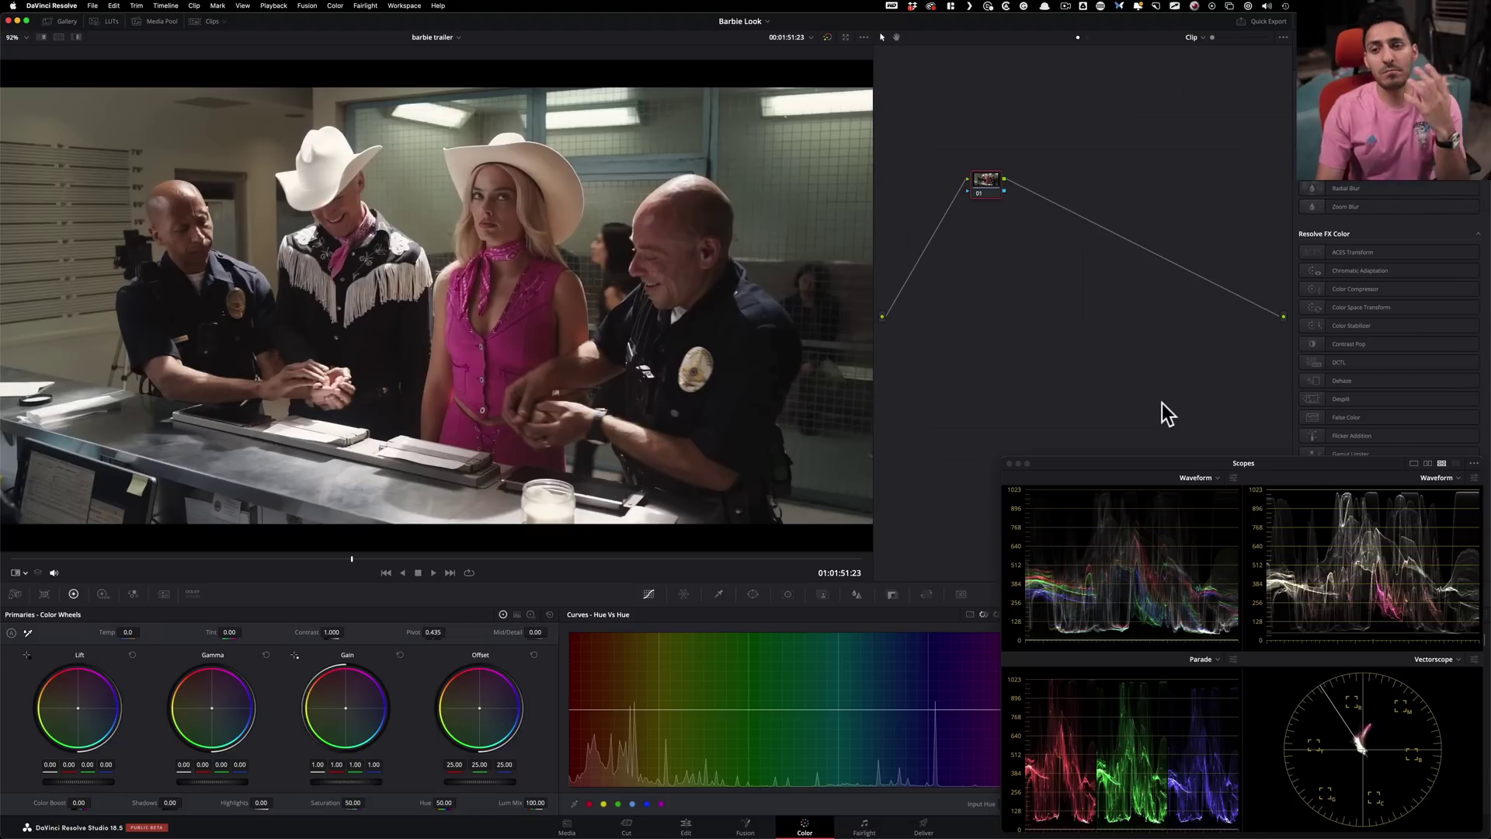
{"action": "key", "text": "Down"}
{"action": "left_click", "coordinate": [458, 37]}
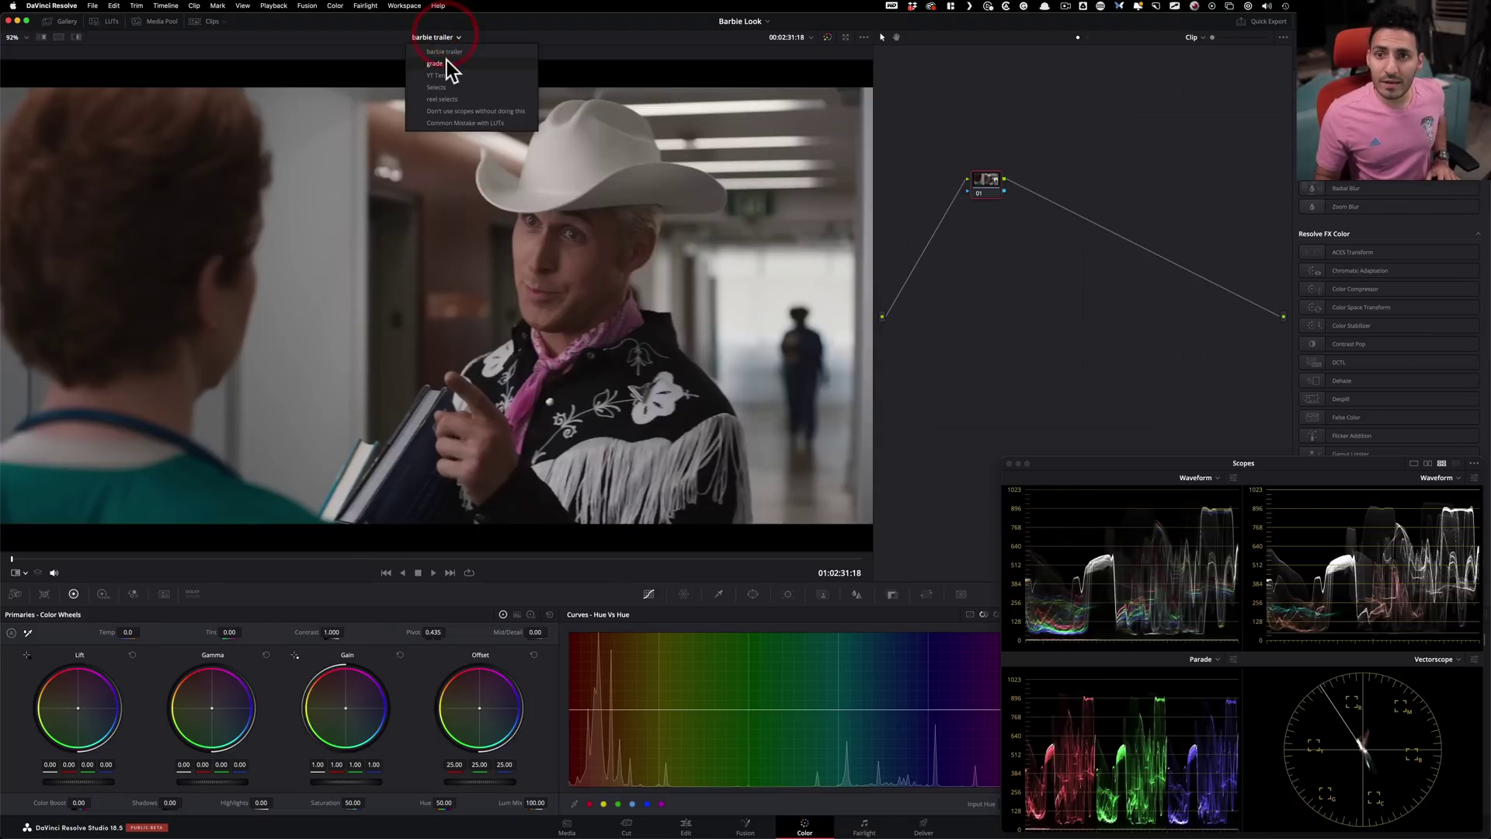
Step: Switch to the 'grade' timeline and open the Stills 6 album in the gallery
{"action": "left_click", "coordinate": [439, 62]}
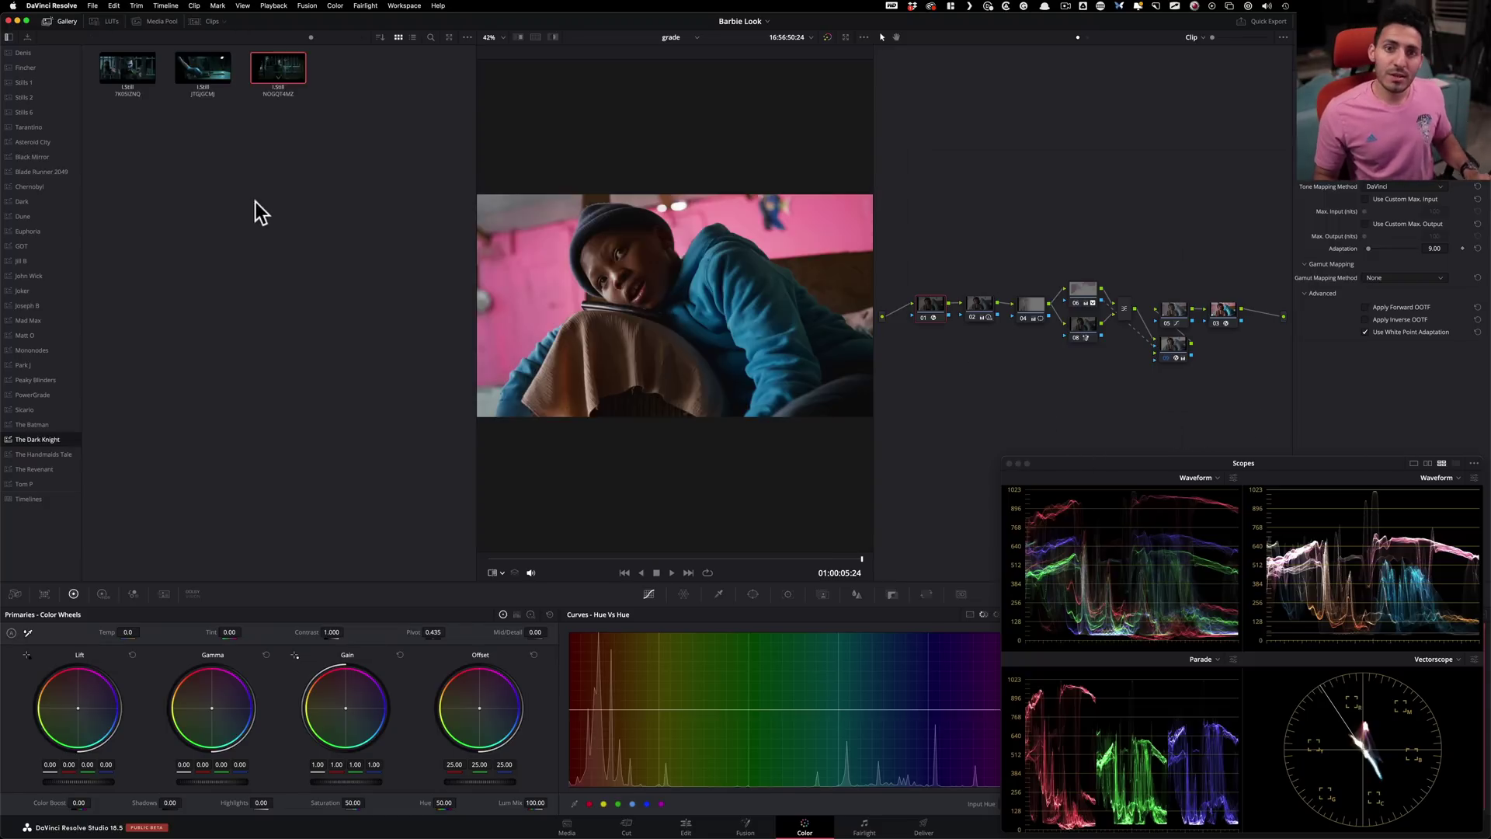
{"action": "left_click", "coordinate": [247, 199]}
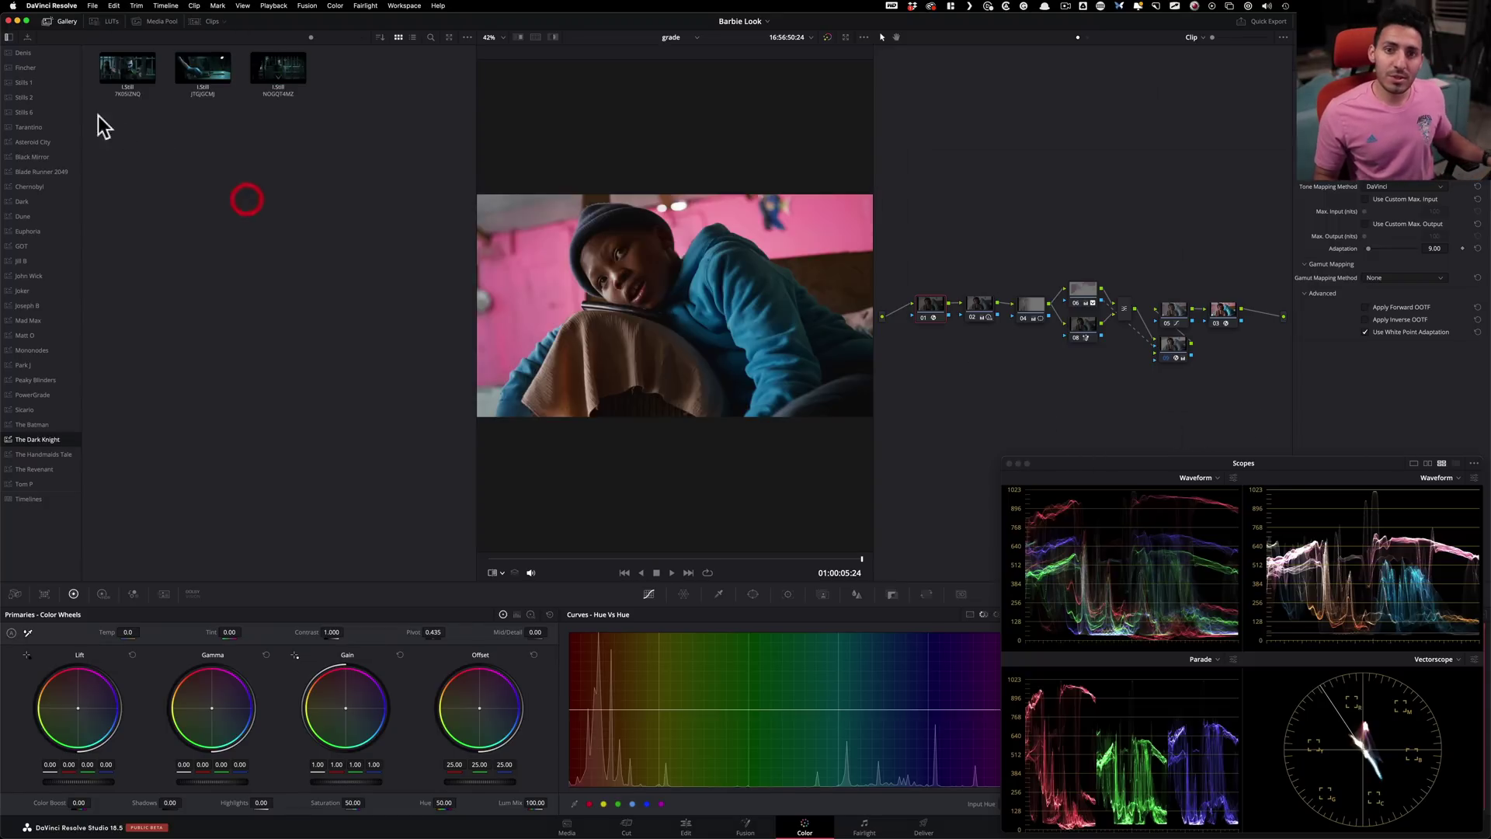
{"action": "left_click", "coordinate": [31, 114]}
Step: Load the Barbieland still as reference and show it split-screen beside the boy clip
{"action": "key", "text": "super+w"}
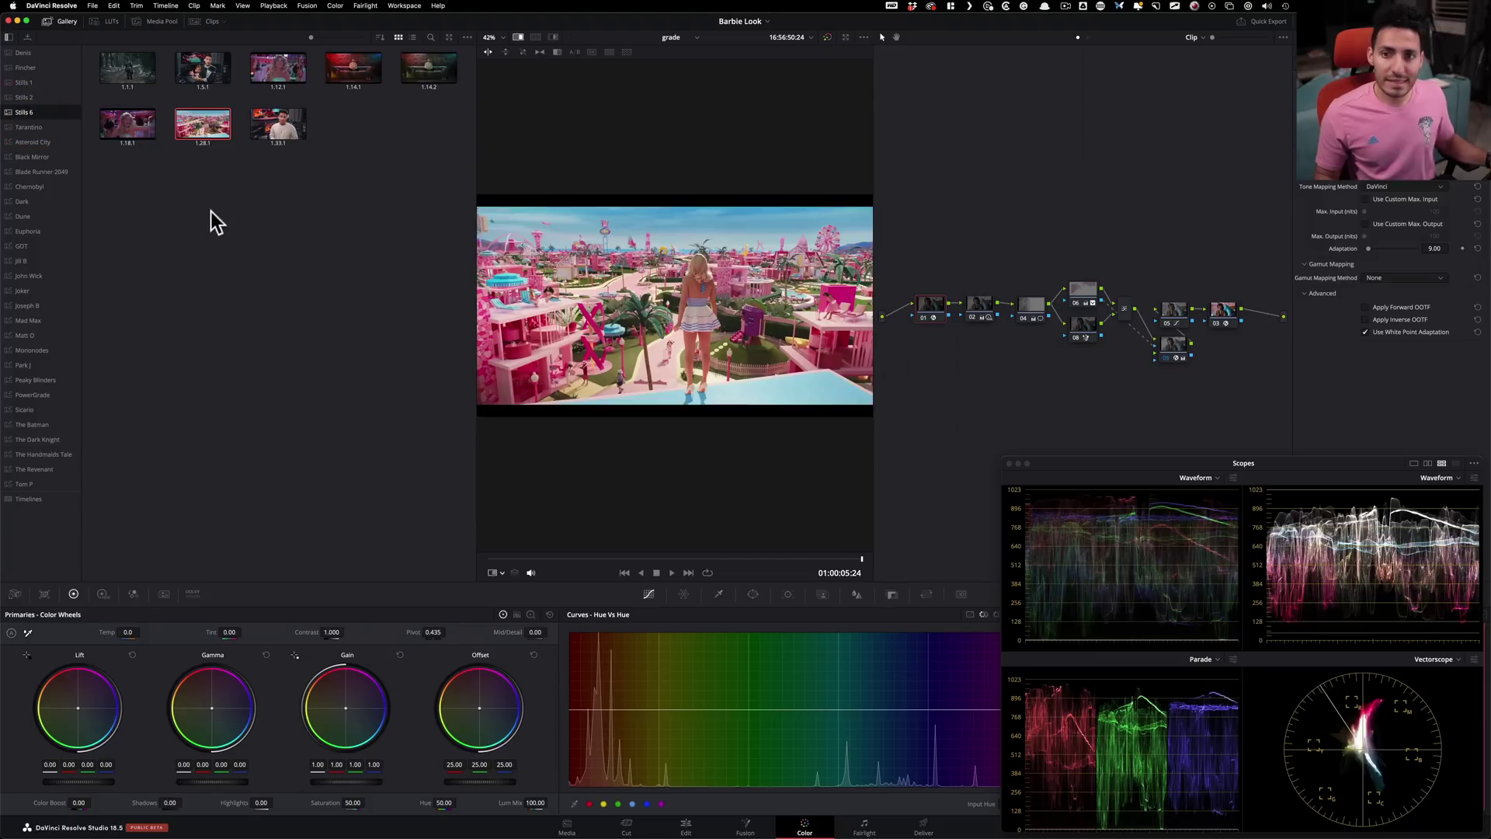
{"action": "left_click", "coordinate": [68, 28]}
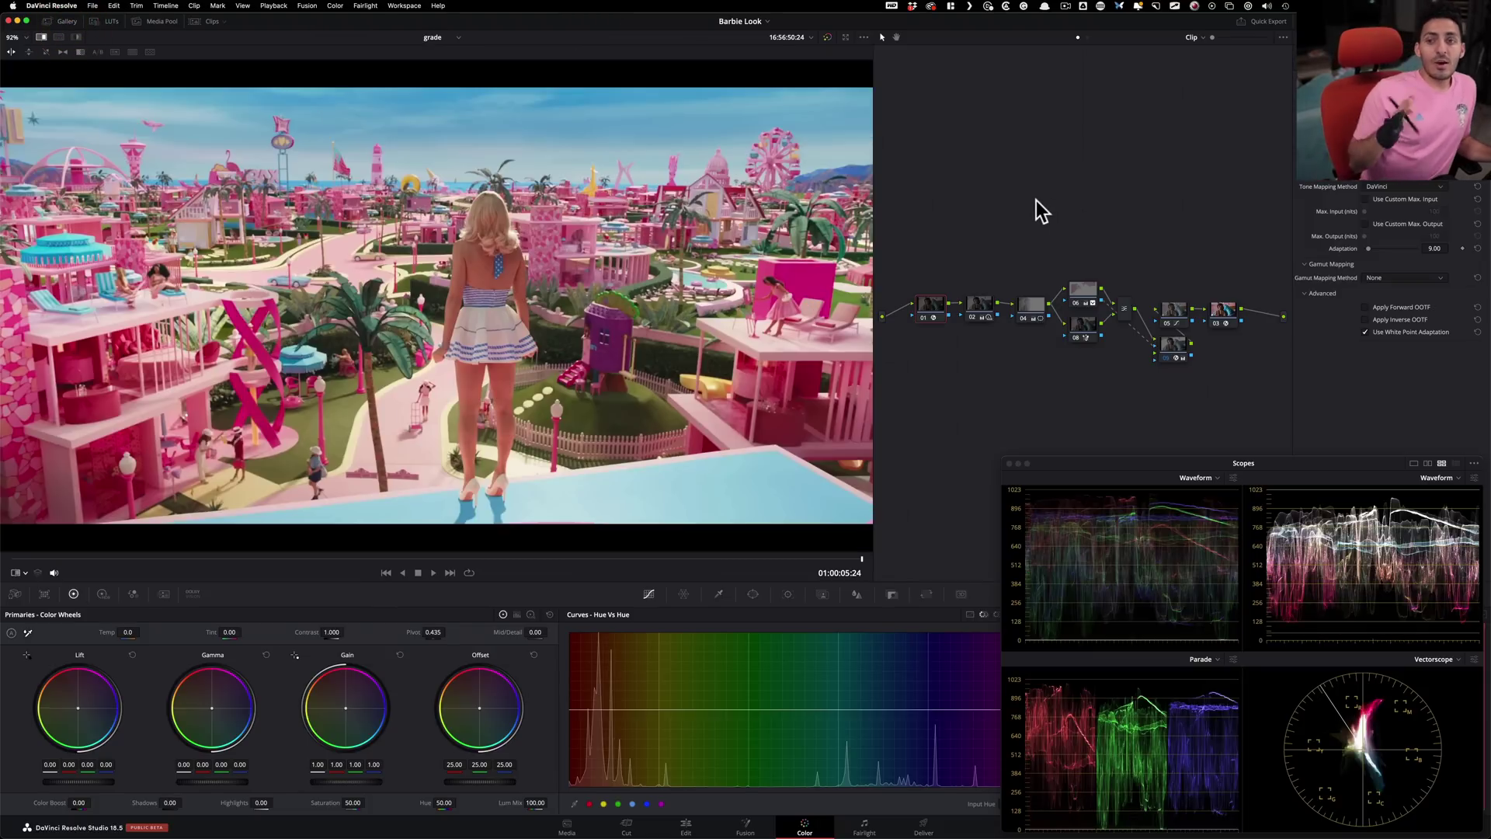
{"action": "key", "text": "ctrl+w"}
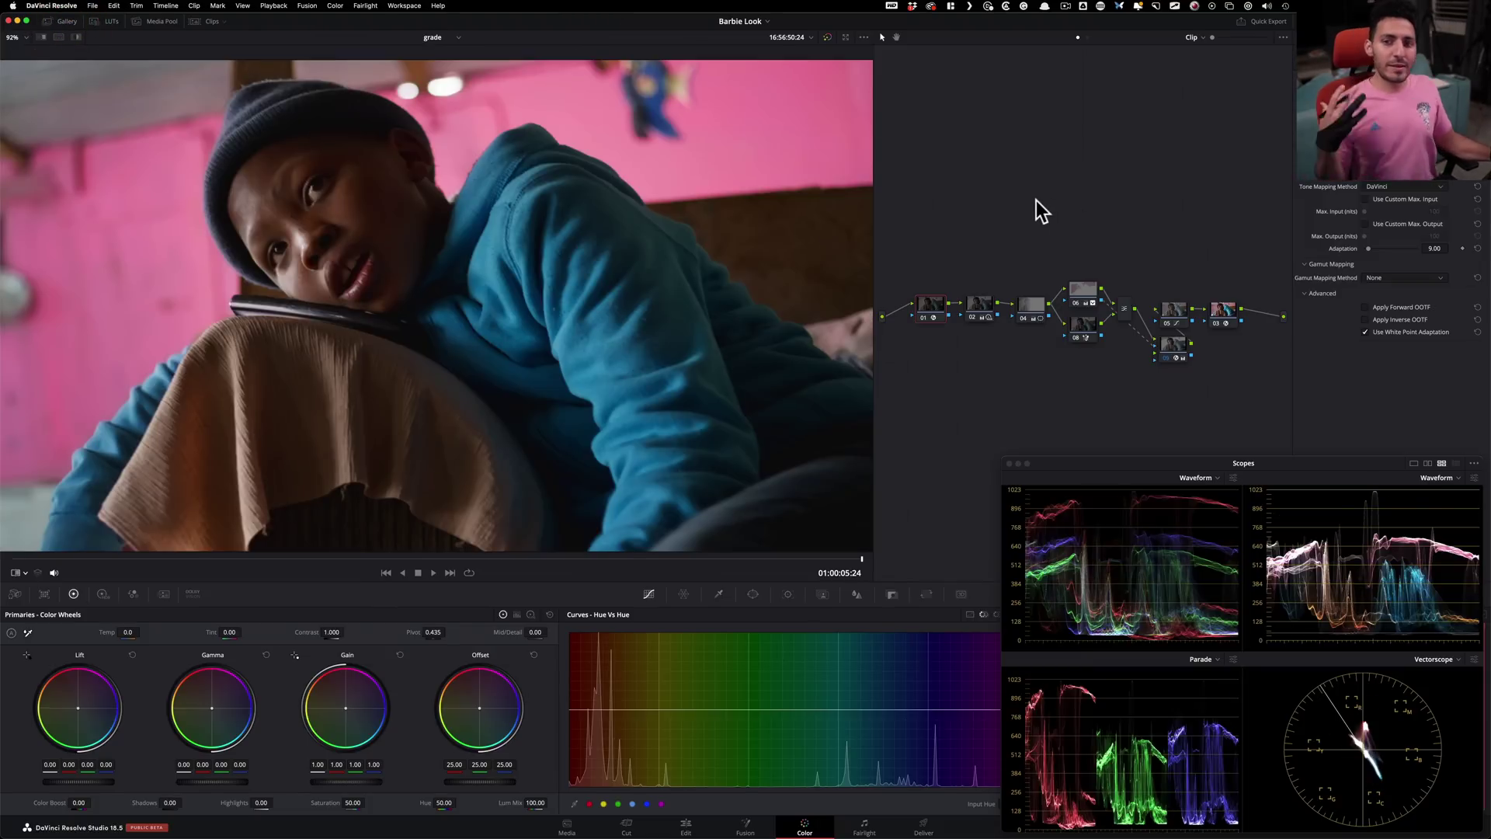
{"action": "key", "text": "ctrl+w"}
{"action": "key", "text": "alt+super+w"}
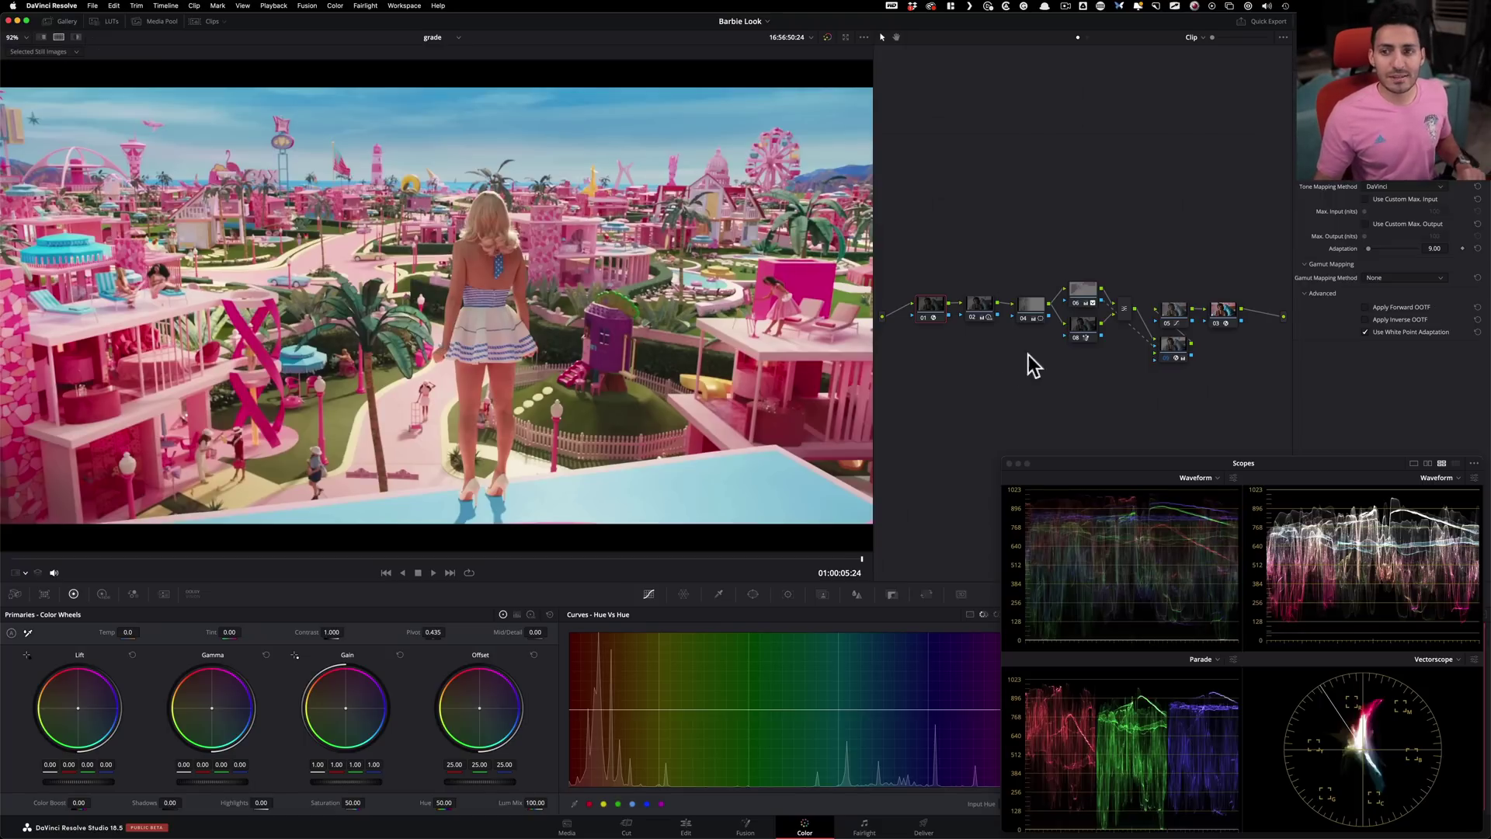
{"action": "left_click", "coordinate": [59, 36]}
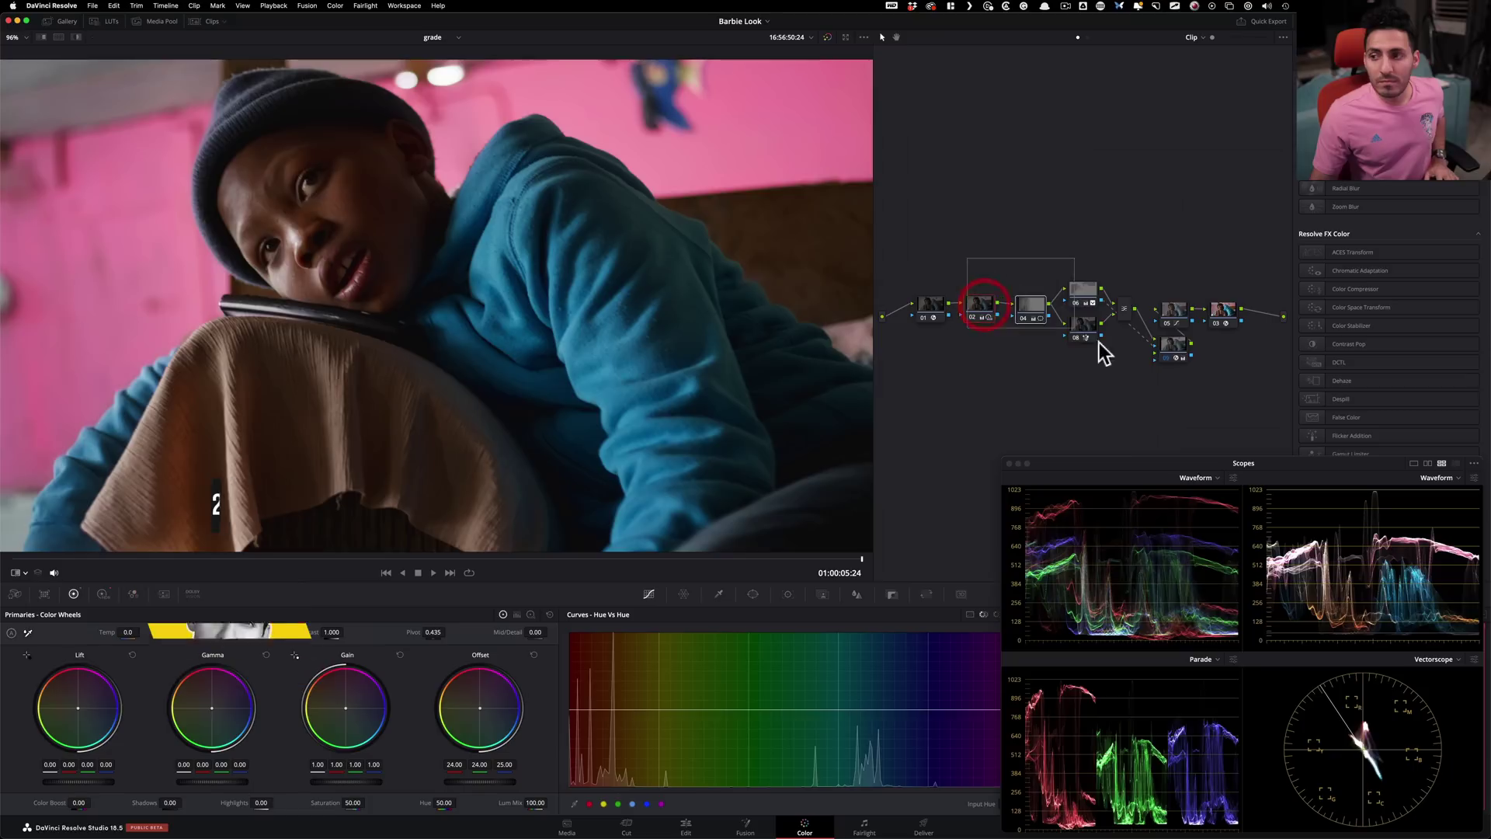
Step: Bypass the existing grade to compare the boy clip with its original image
{"action": "left_click", "coordinate": [1175, 382]}
{"action": "left_click", "coordinate": [1002, 381]}
{"action": "key", "text": "shift+d"}
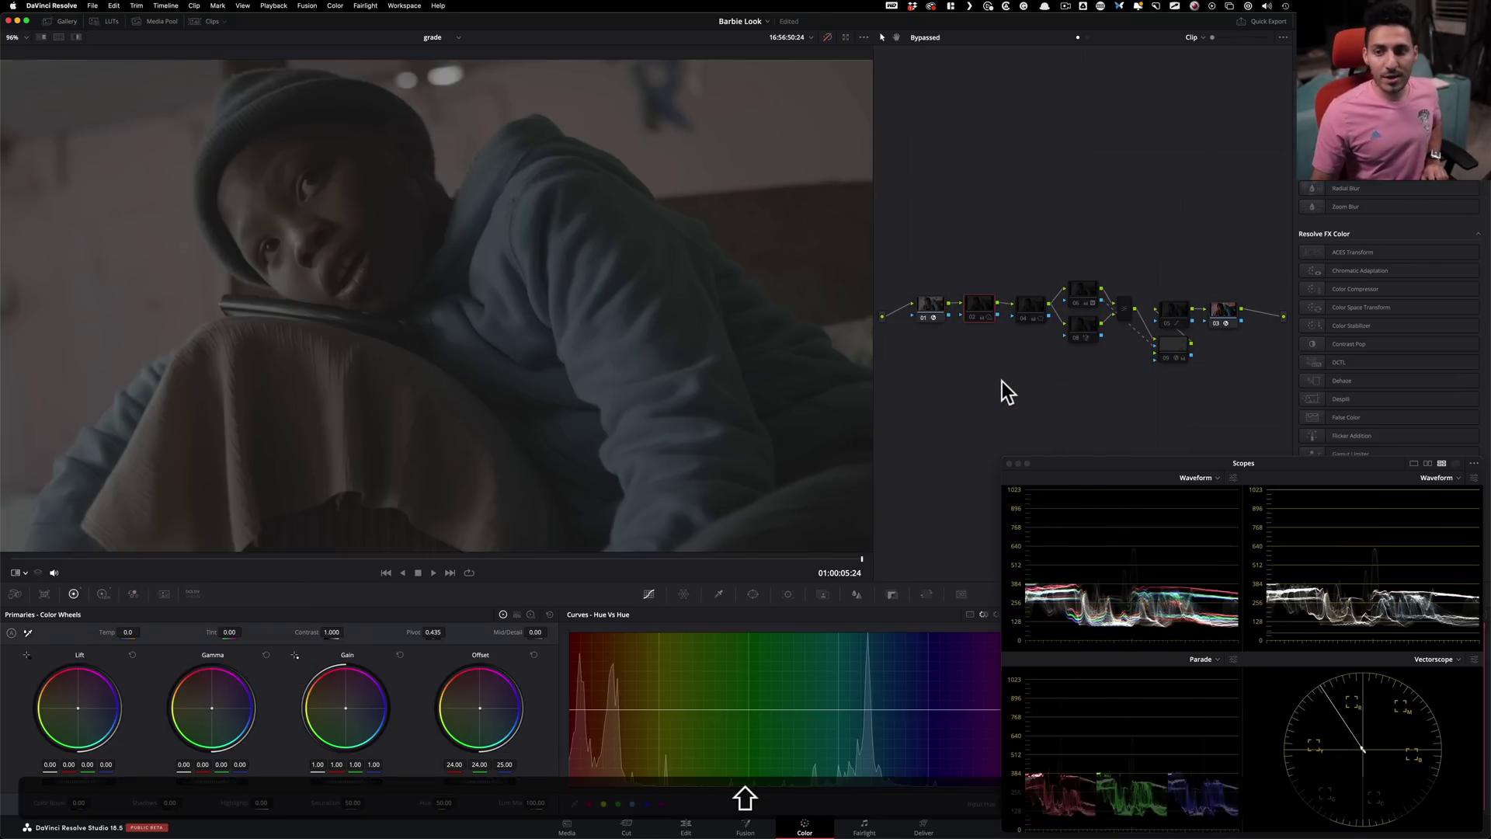
{"action": "key", "text": "shift+d"}
Step: Delete the old correction nodes, add a fresh serial node, and view the clip beside the Barbie still
{"action": "left_click_drag", "start_coordinate": [966, 248], "coordinate": [1168, 382]}
{"action": "key", "text": "BackSpace"}
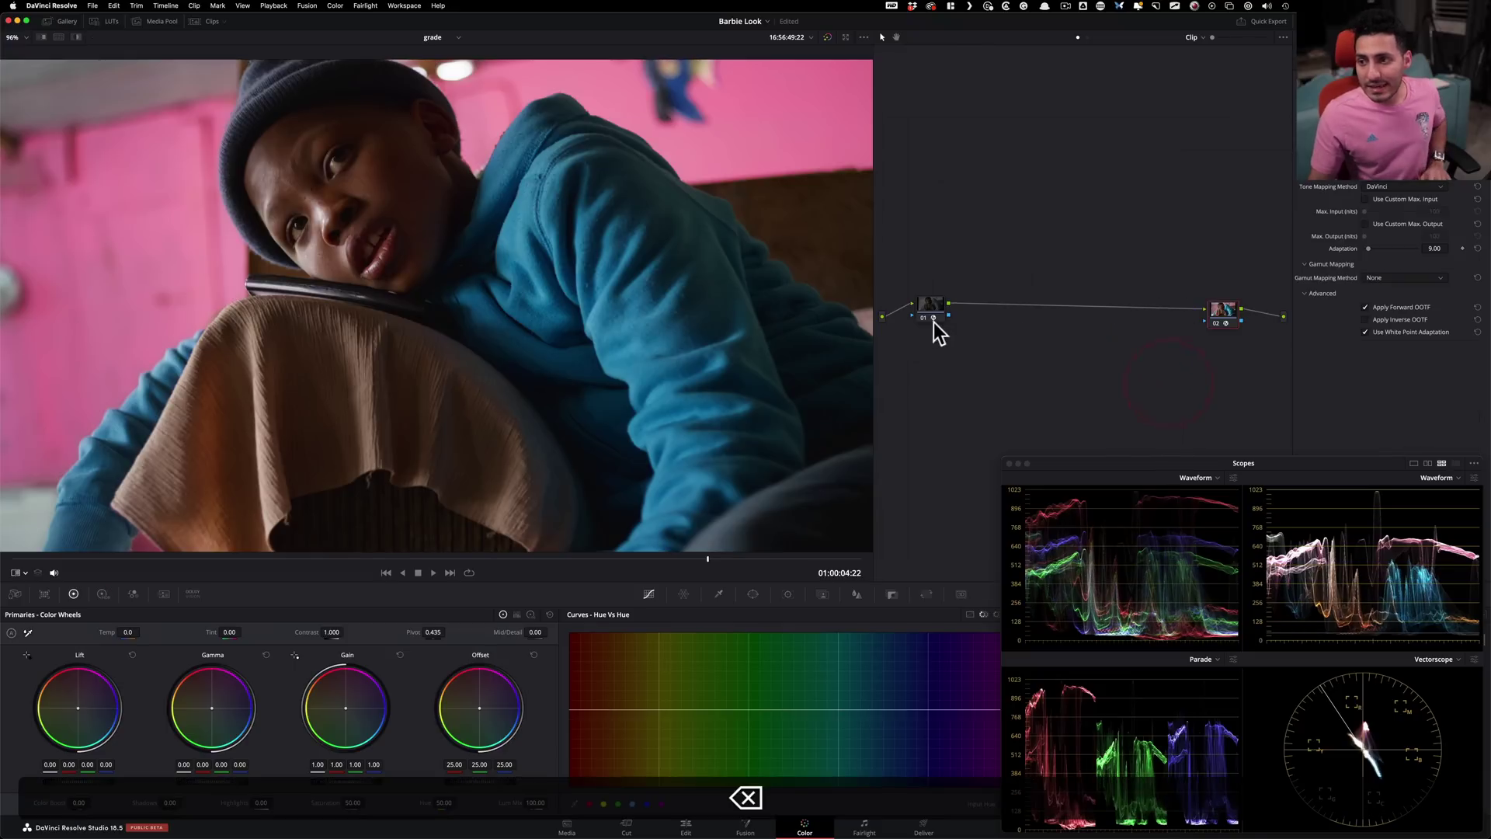
{"action": "left_click", "coordinate": [934, 304]}
{"action": "key", "text": "alt+s"}
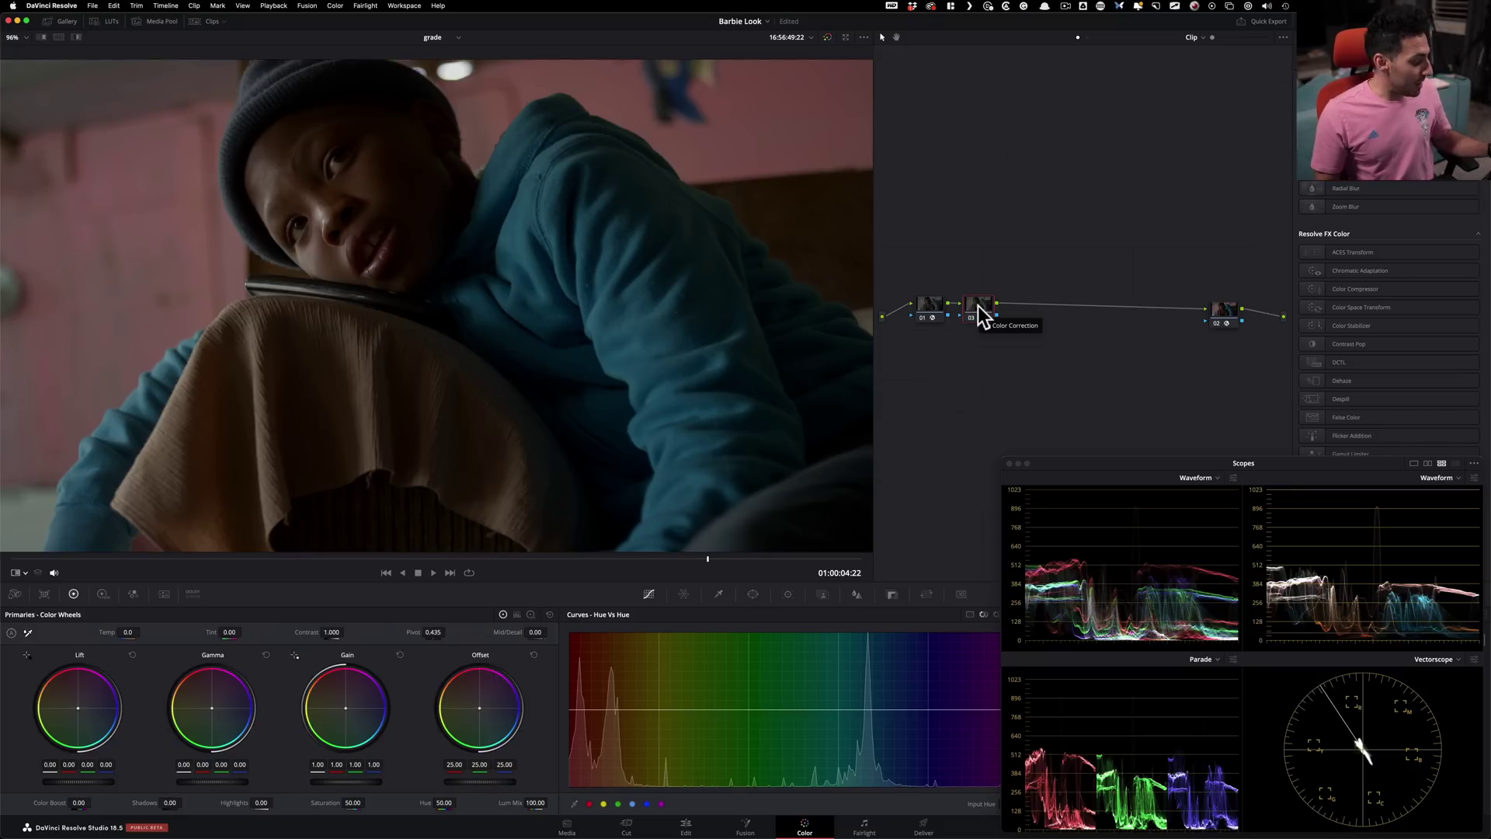
{"action": "key", "text": "alt+super+w"}
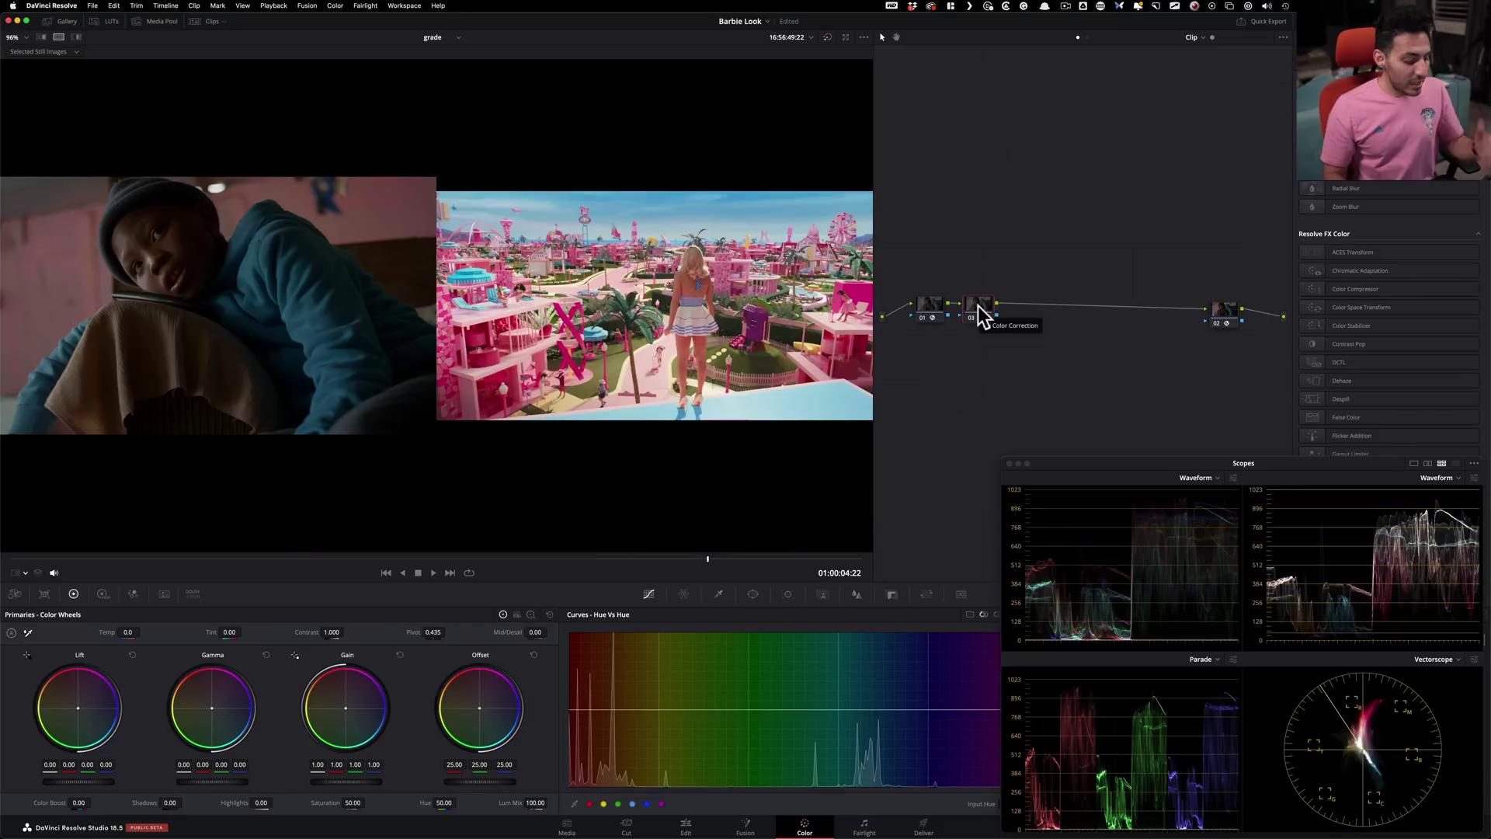
{"action": "key", "text": "alt+z"}
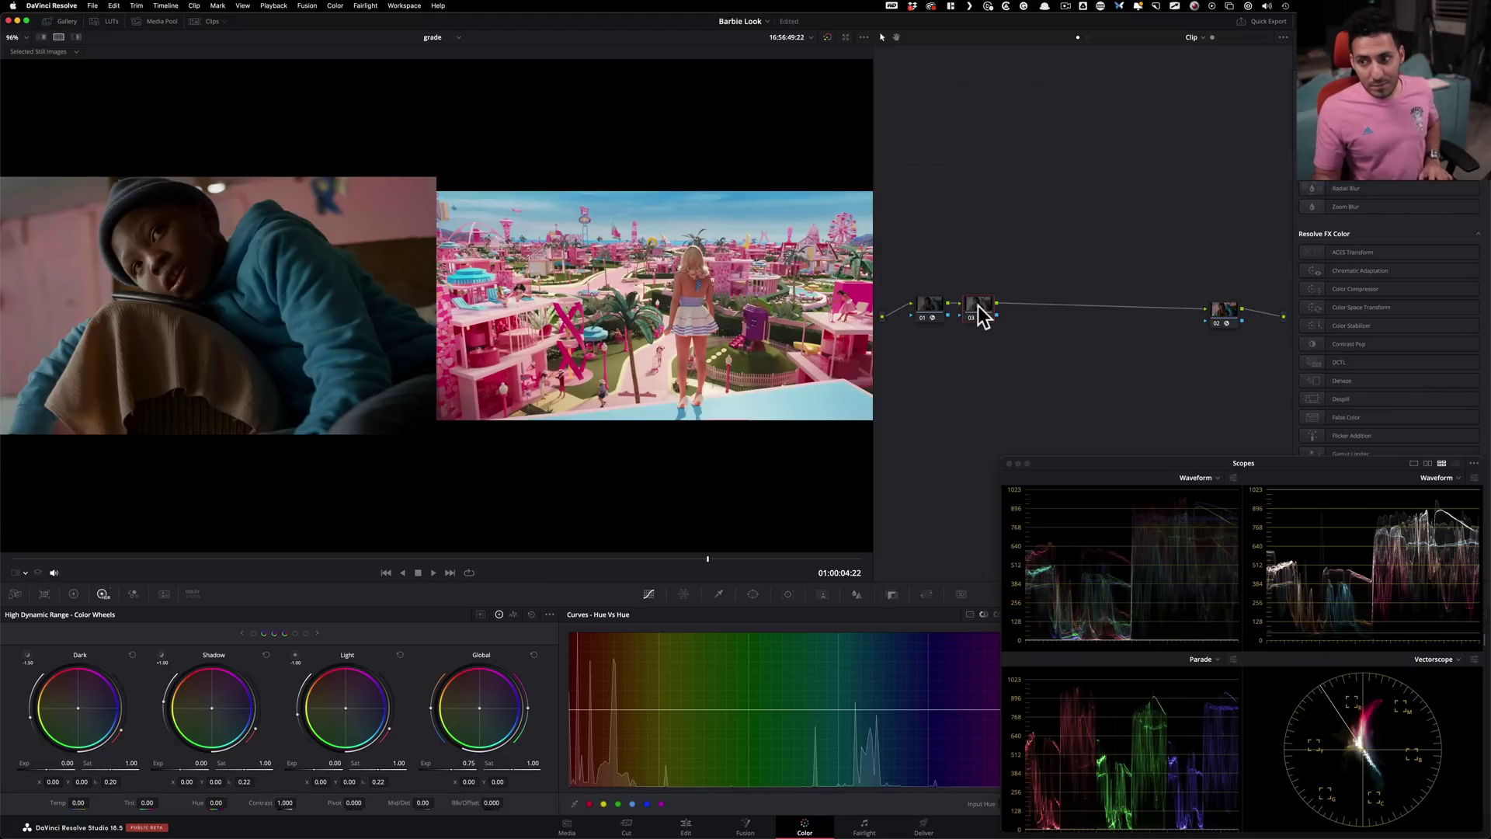
Step: Add serial node 04, zoom the viewer out, and cycle full-frame and side-by-side reference views
{"action": "key", "text": "alt+s"}
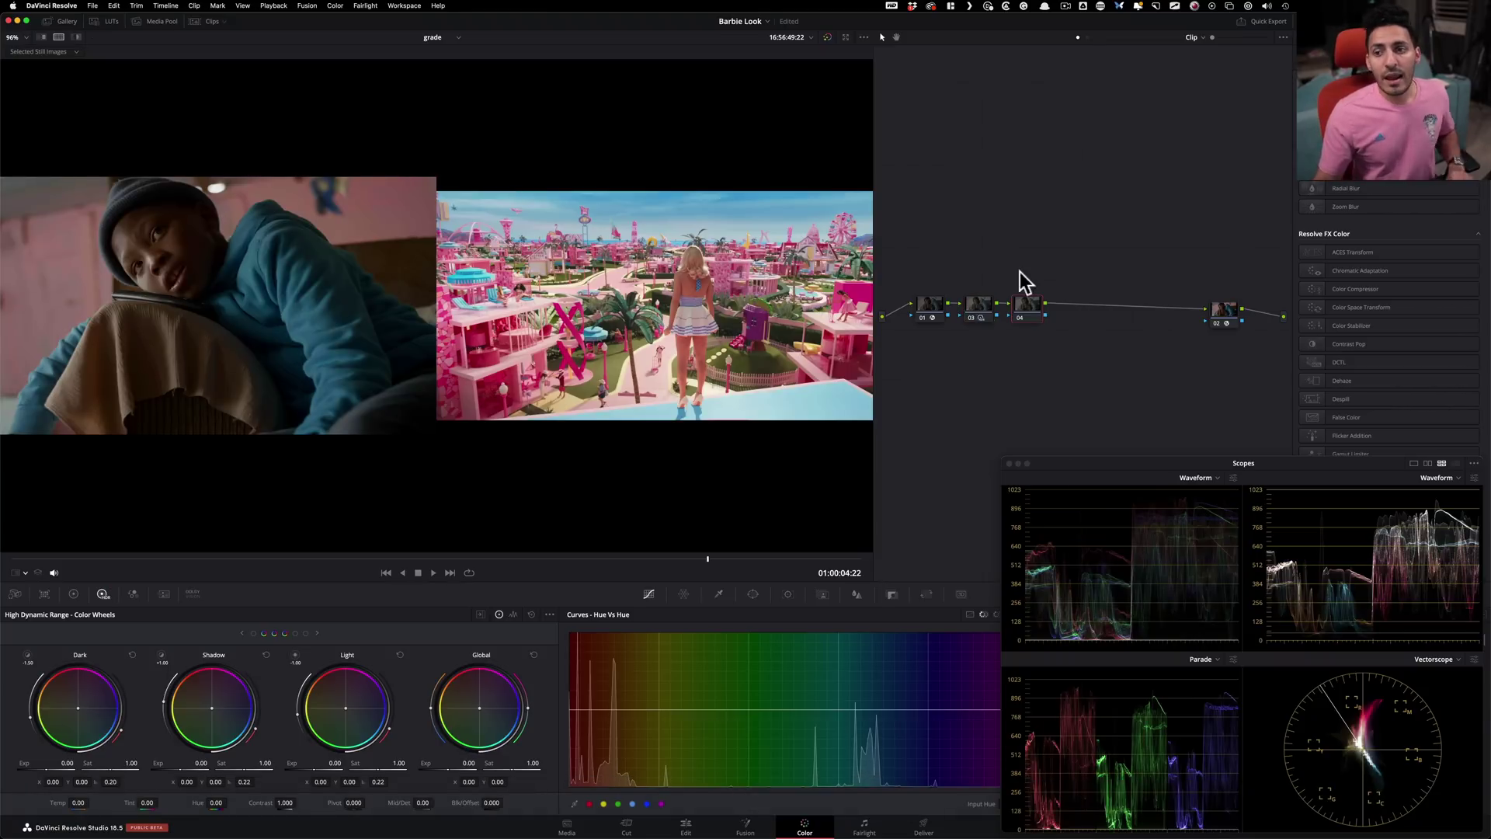
{"action": "key", "text": "super+minus"}
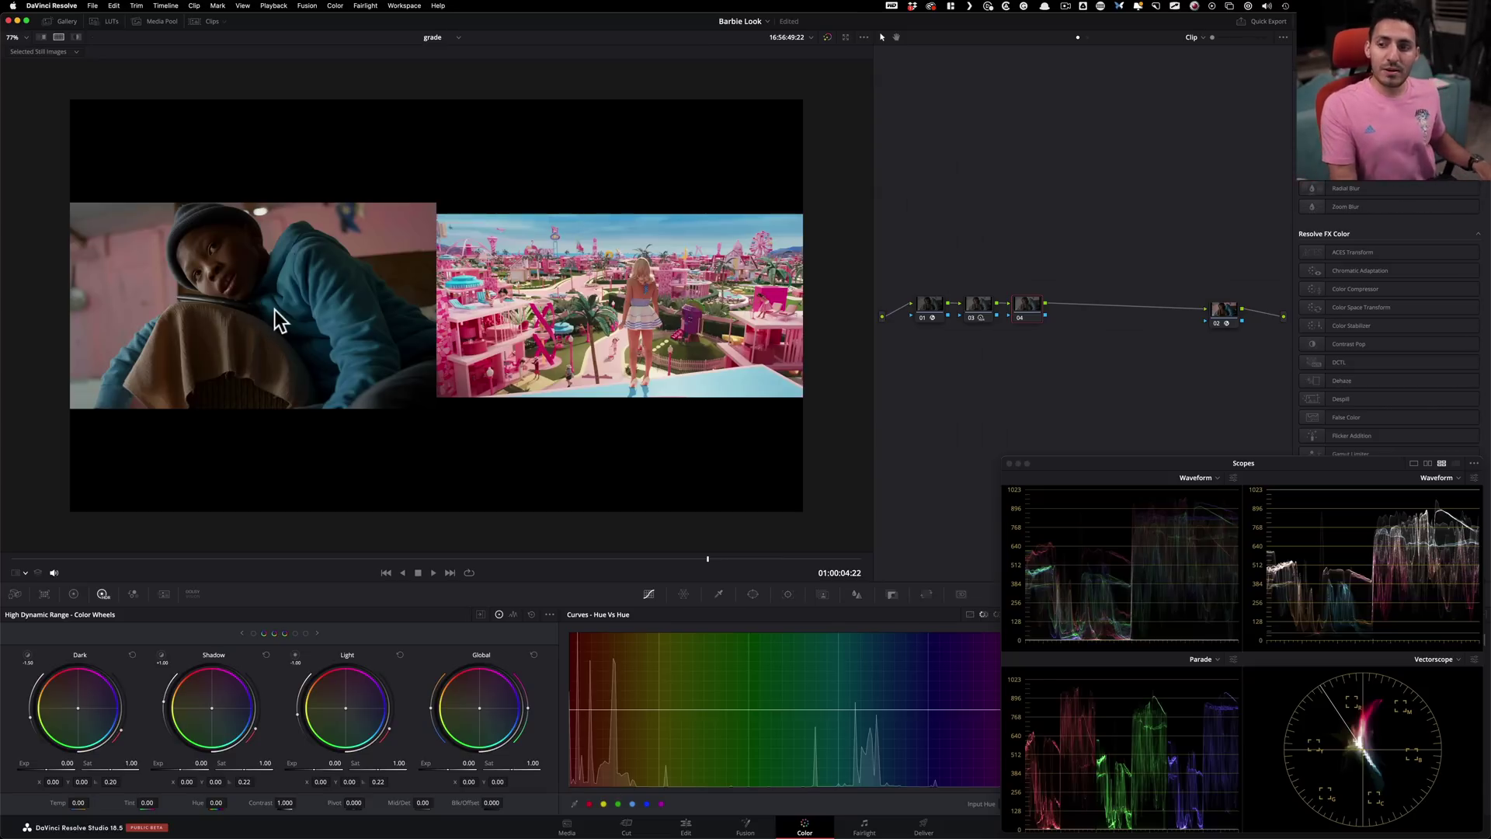
{"action": "key", "text": "super+w"}
{"action": "key", "text": "super+w"}
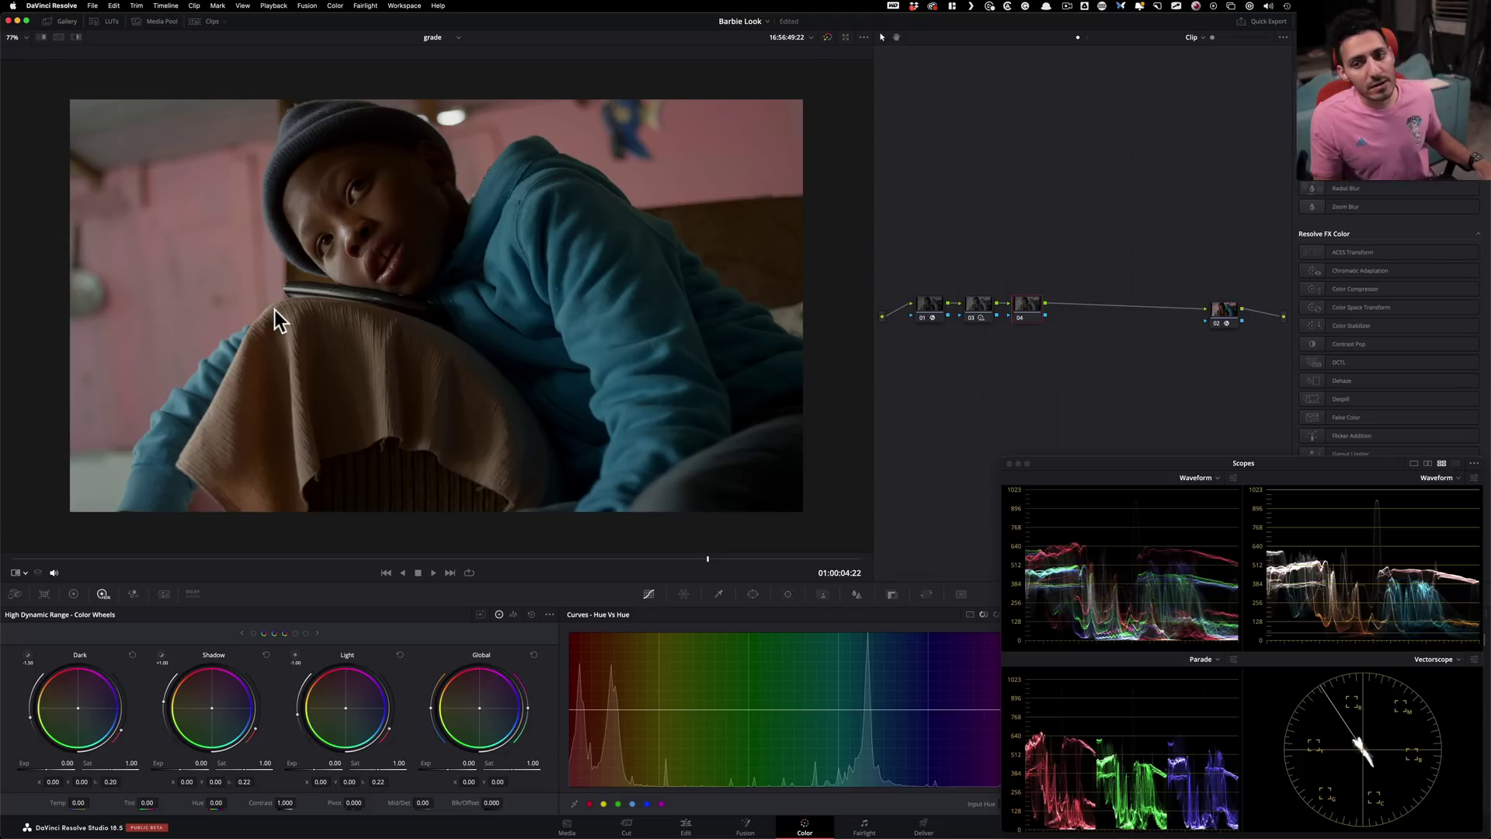
{"action": "key", "text": "ctrl+w"}
{"action": "key", "text": "ctrl+w"}
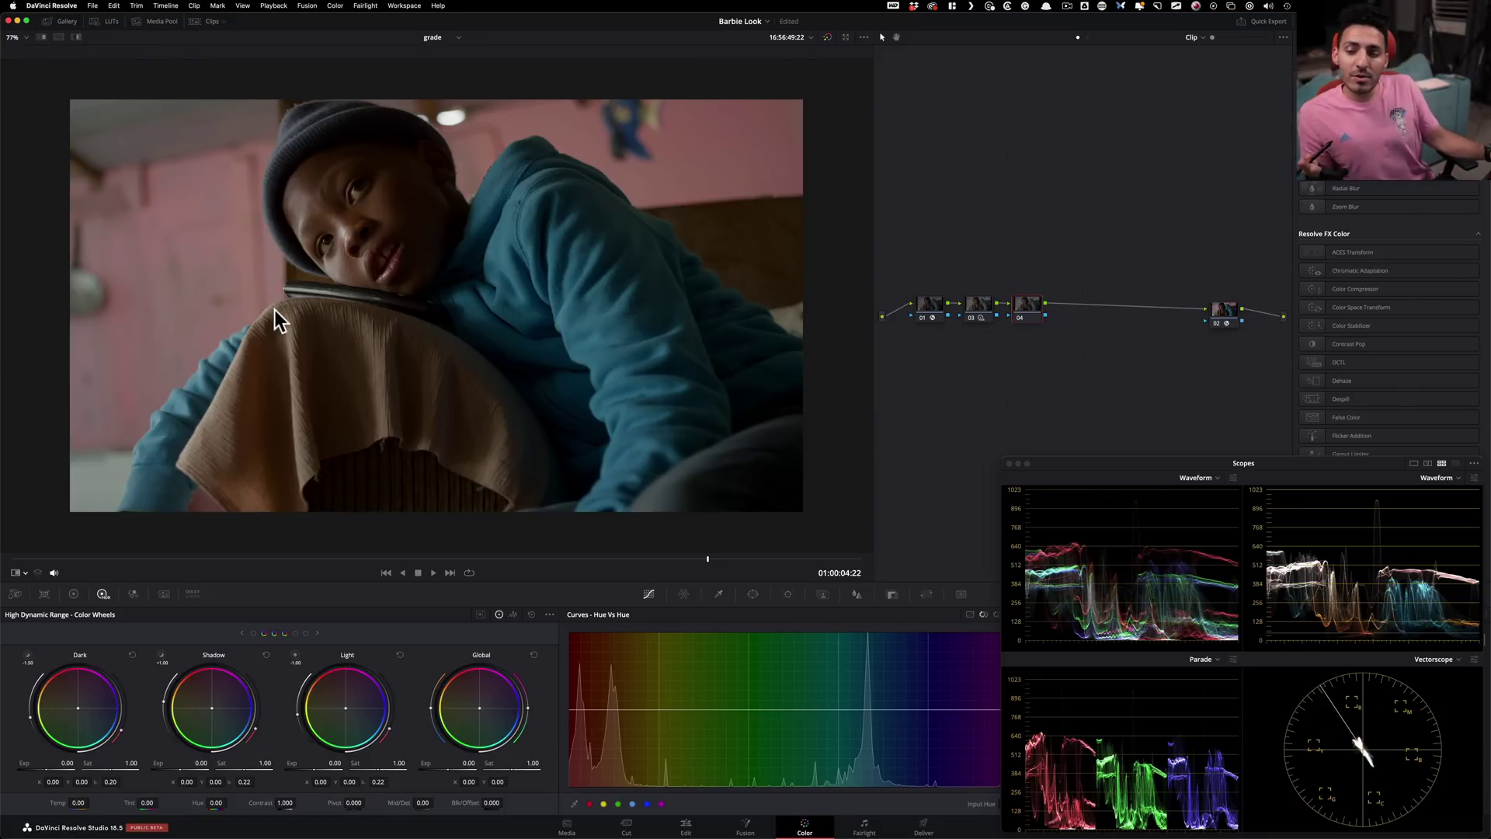
{"action": "key", "text": "ctrl+alt+w"}
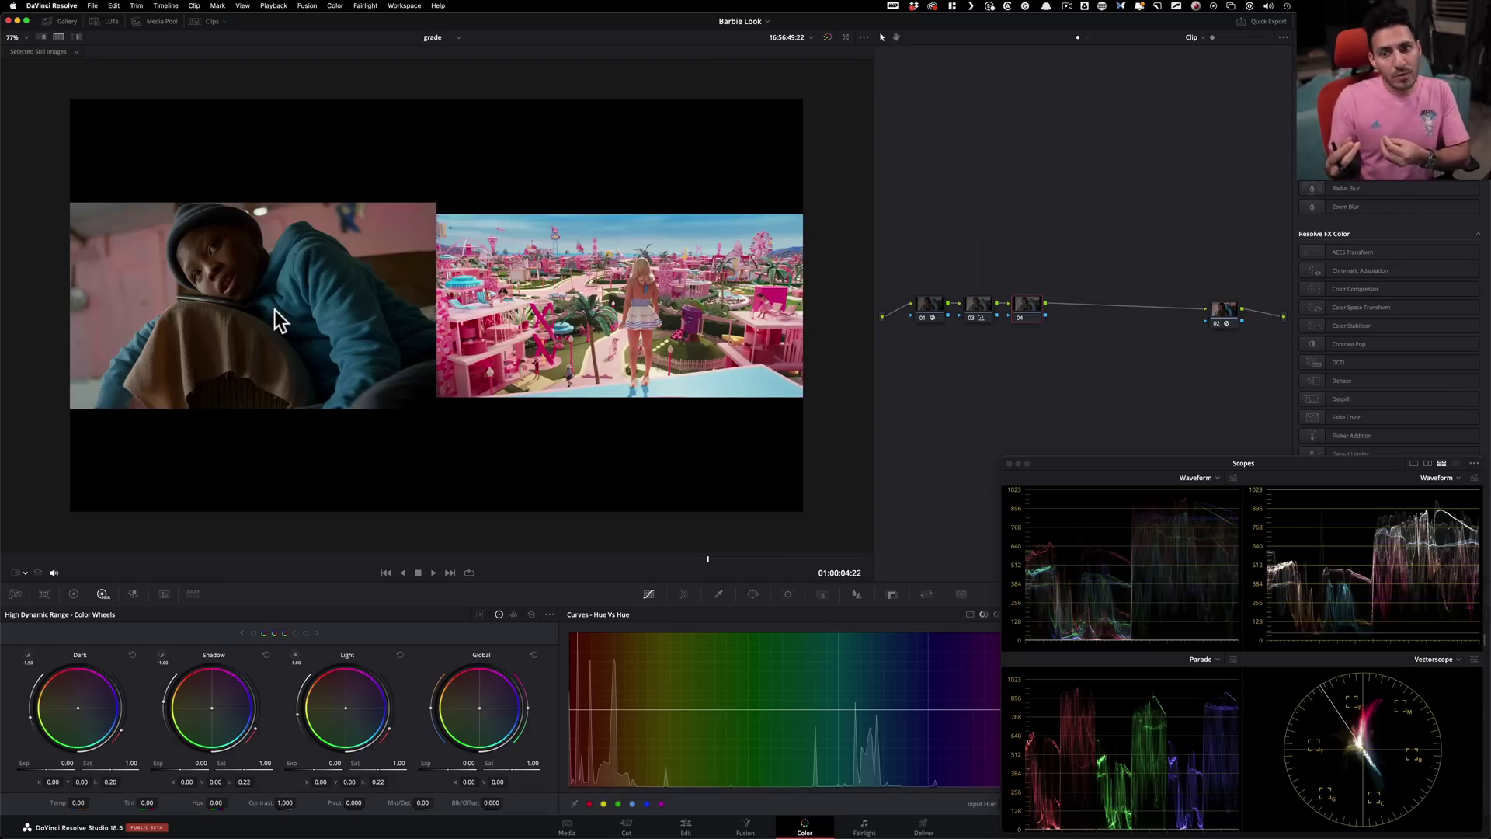
Step: Add a vertical gradient window to node 04, positioned toward the image's left side
{"action": "key", "text": "super+w"}
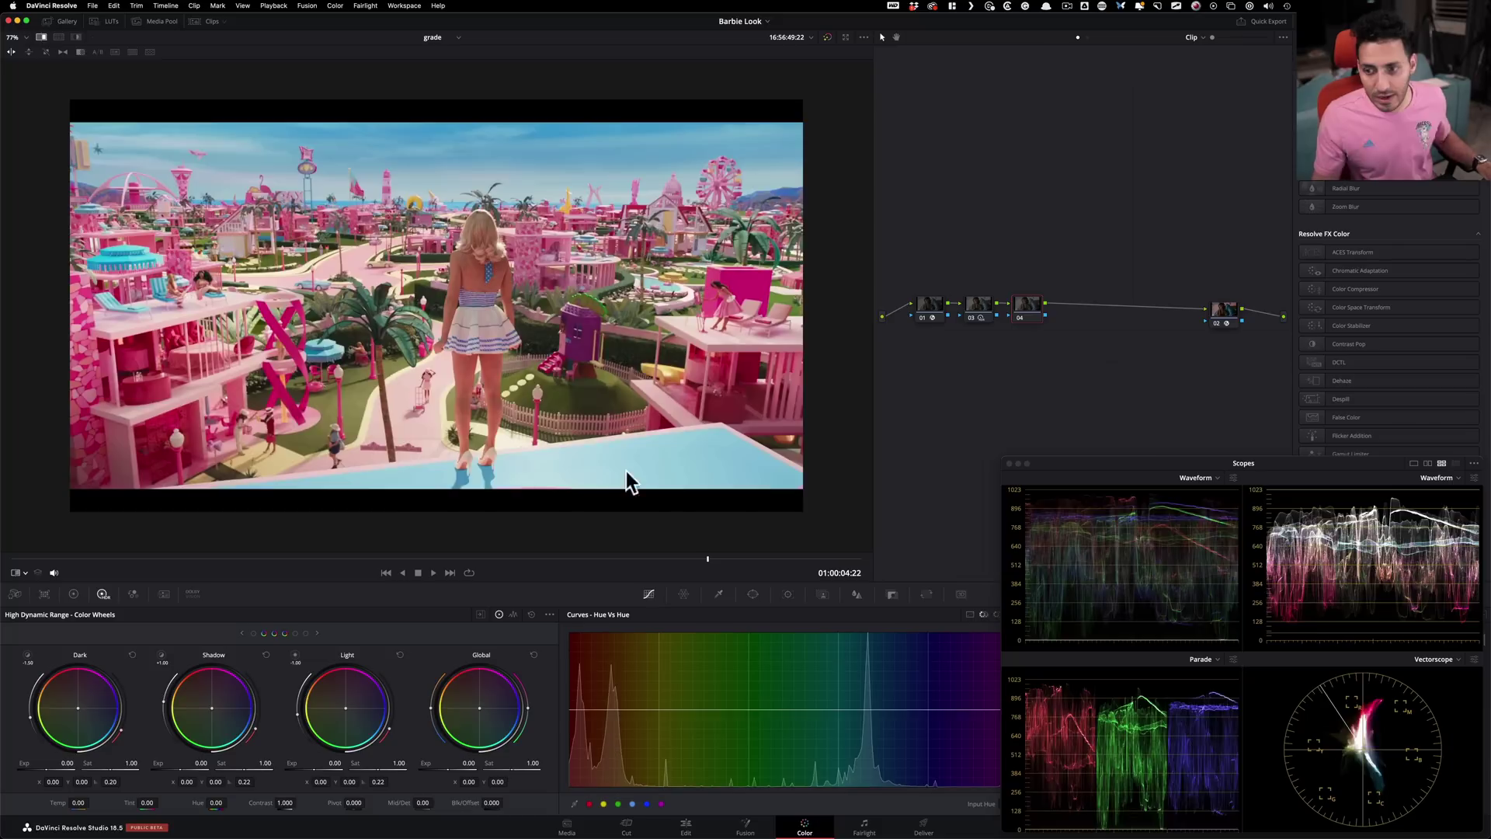
{"action": "key", "text": "super+w"}
{"action": "left_click", "coordinate": [753, 594]}
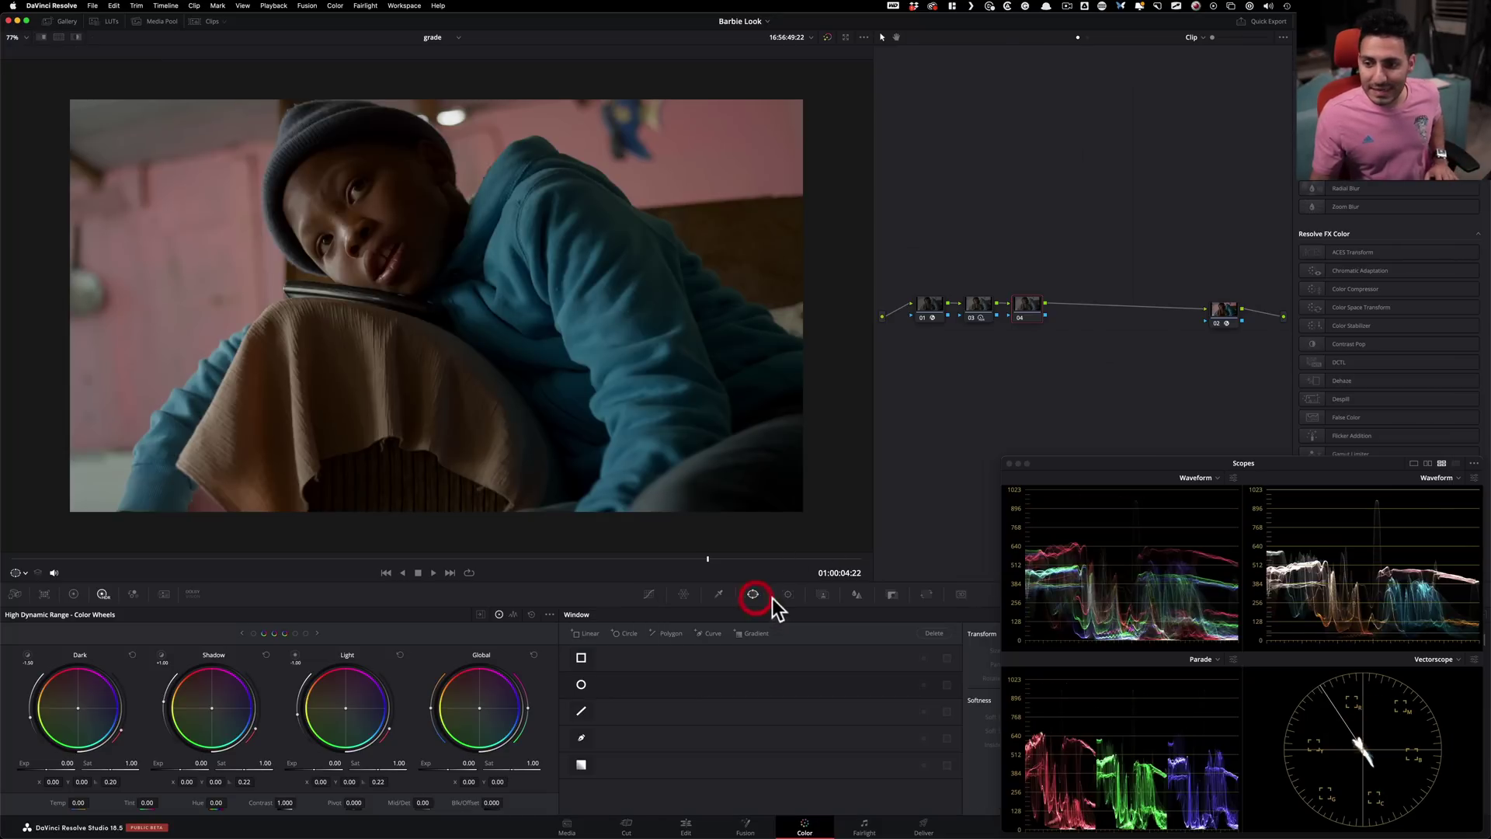
{"action": "left_click", "coordinate": [581, 764]}
{"action": "scroll", "coordinate": [533, 499], "scroll_direction": "down", "scroll_amount": 2}
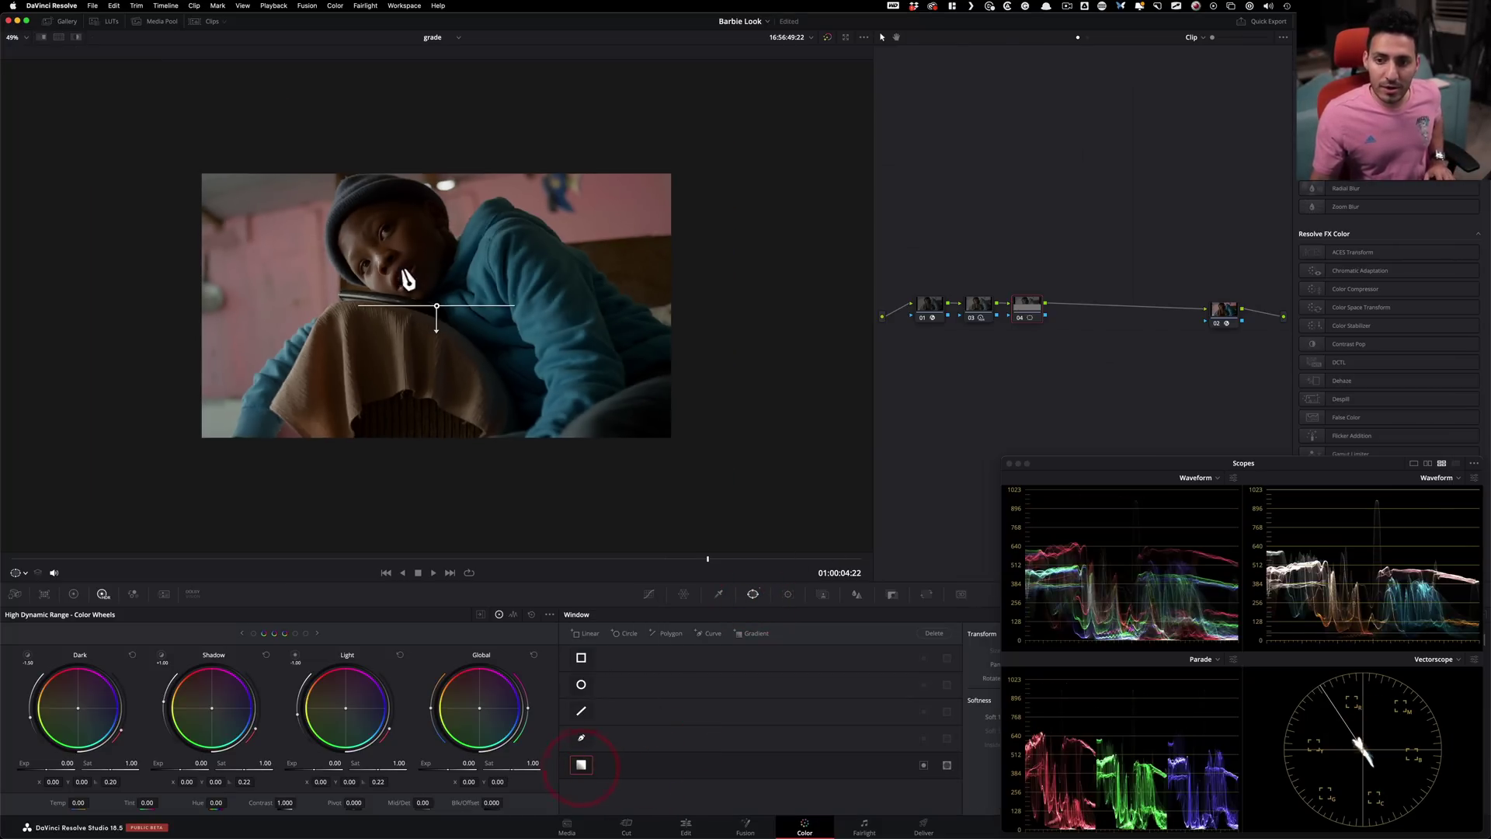
{"action": "left_click_drag", "start_coordinate": [439, 336], "coordinate": [653, 302]}
{"action": "left_click_drag", "start_coordinate": [429, 323], "coordinate": [203, 306]}
{"action": "left_click_drag", "start_coordinate": [403, 286], "coordinate": [374, 295]}
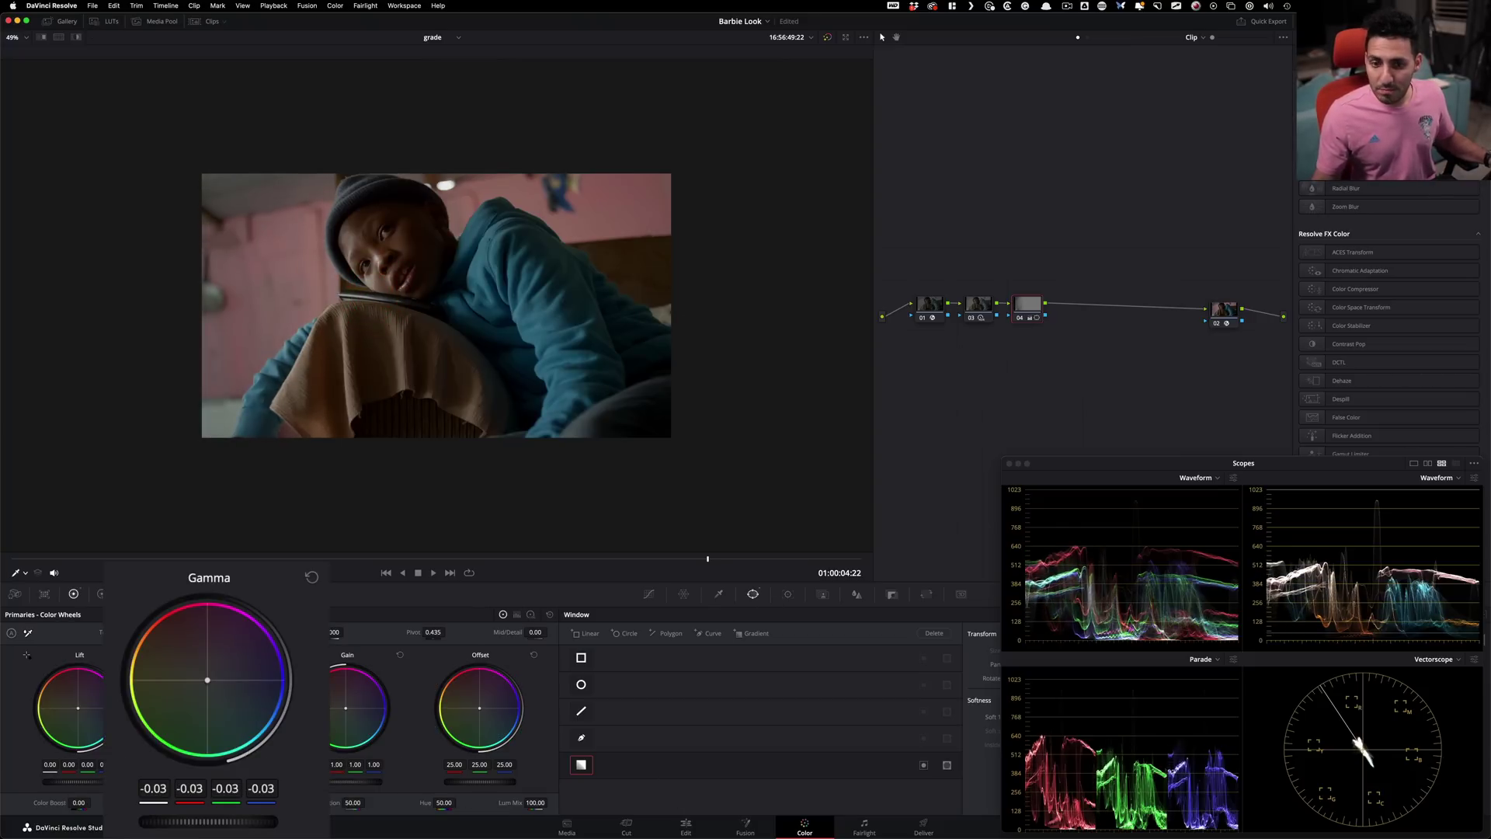
{"action": "left_click", "coordinate": [19, 573]}
{"action": "left_click", "coordinate": [48, 614]}
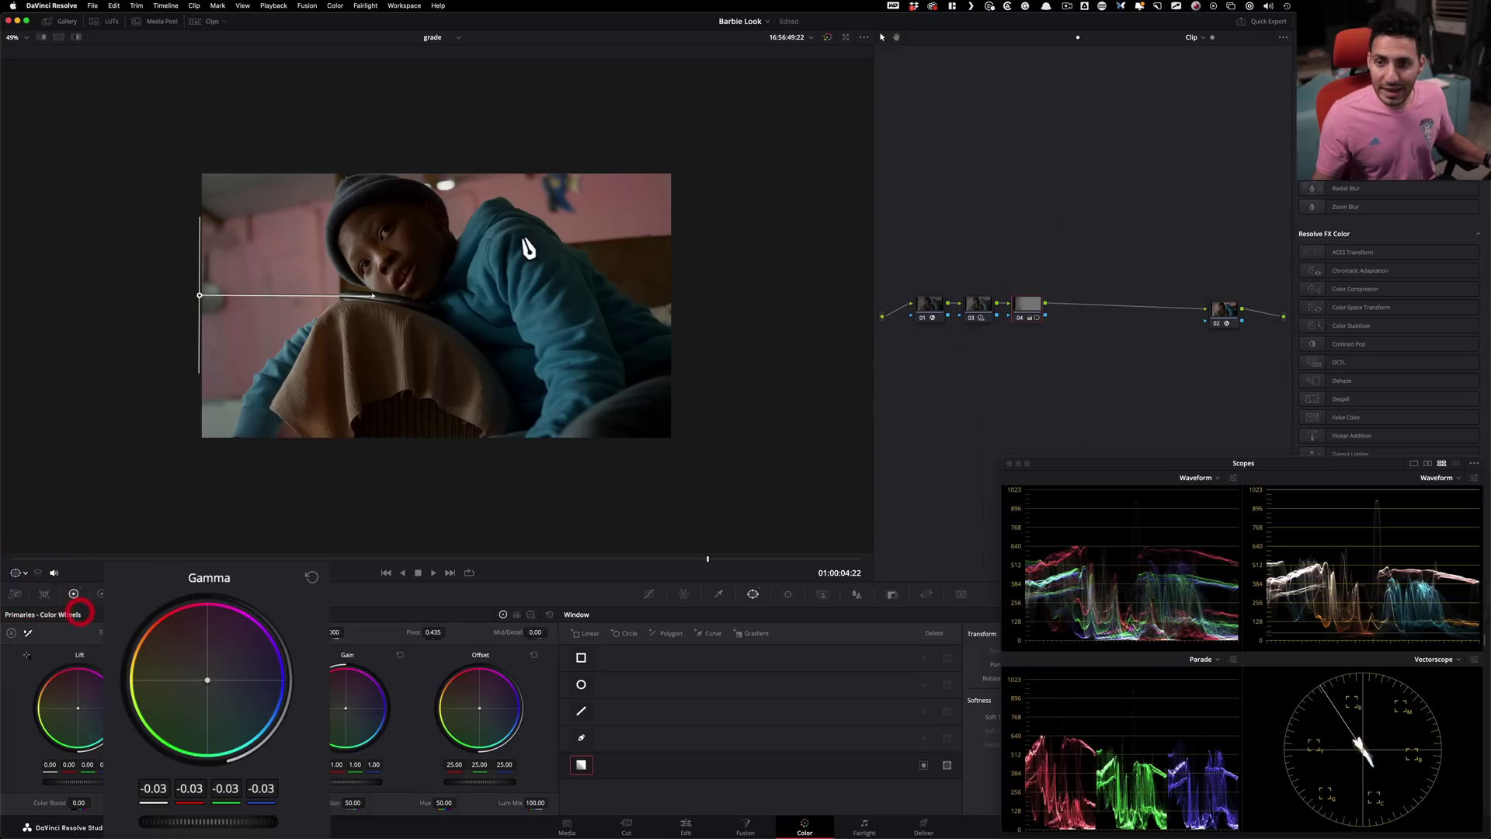
{"action": "left_click_drag", "start_coordinate": [374, 293], "coordinate": [494, 296]}
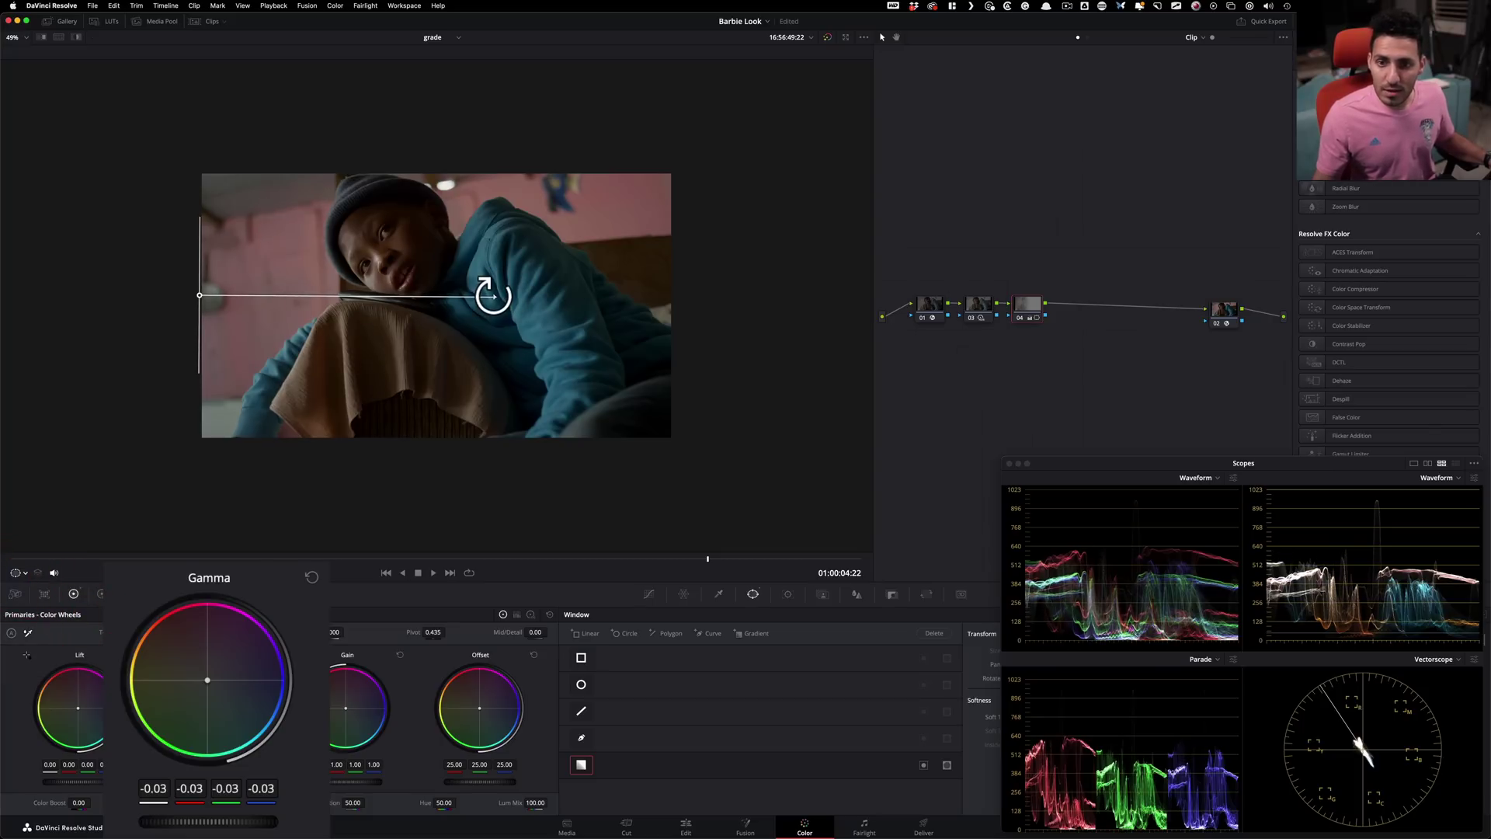
{"action": "key", "text": "shift+grave"}
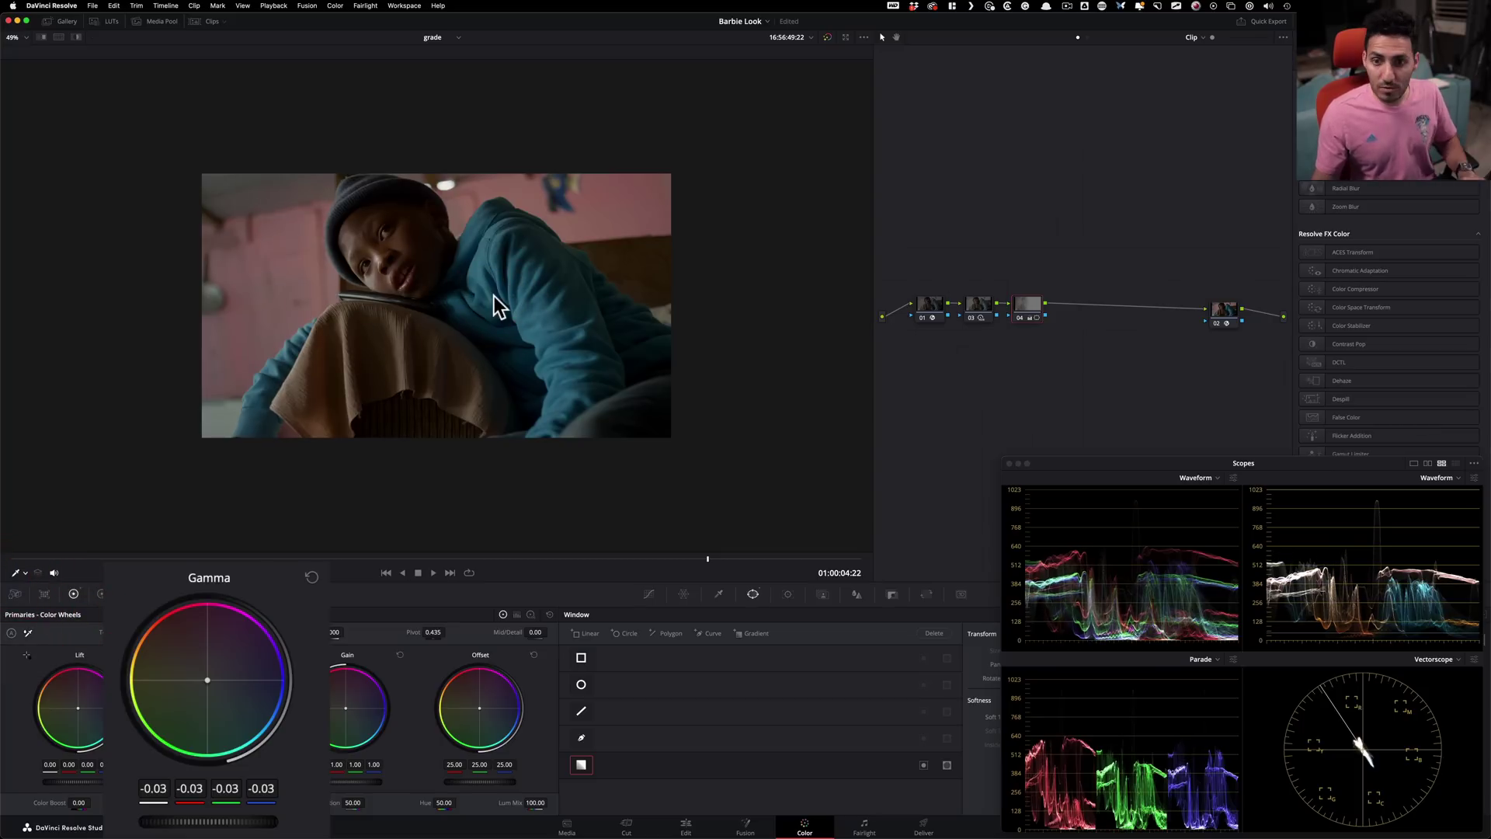
Step: Lower node 04's gamma to -0.04, compare it on and off, and add serial nodes 05–07
{"action": "key", "text": "super+d"}
{"action": "key", "text": "super+d"}
{"action": "key", "text": "shift+z"}
{"action": "scroll", "coordinate": [770, 176], "scroll_direction": "down", "scroll_amount": 2}
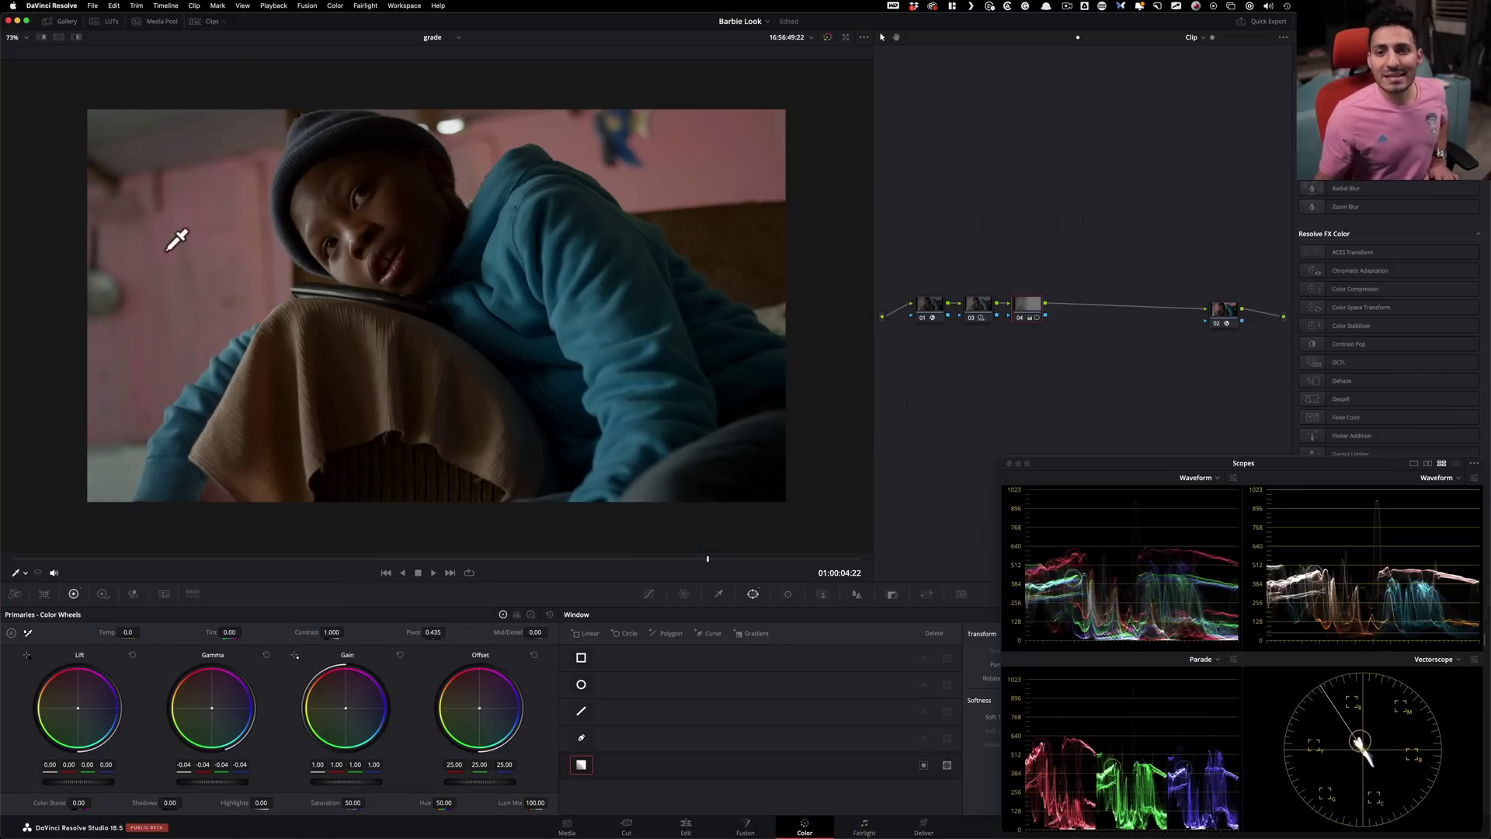
{"action": "key", "text": "super+d"}
{"action": "key", "text": "super+d"}
{"action": "scroll", "coordinate": [570, 253], "scroll_direction": "up", "scroll_amount": 2}
{"action": "scroll", "coordinate": [579, 242], "scroll_direction": "down", "scroll_amount": 5}
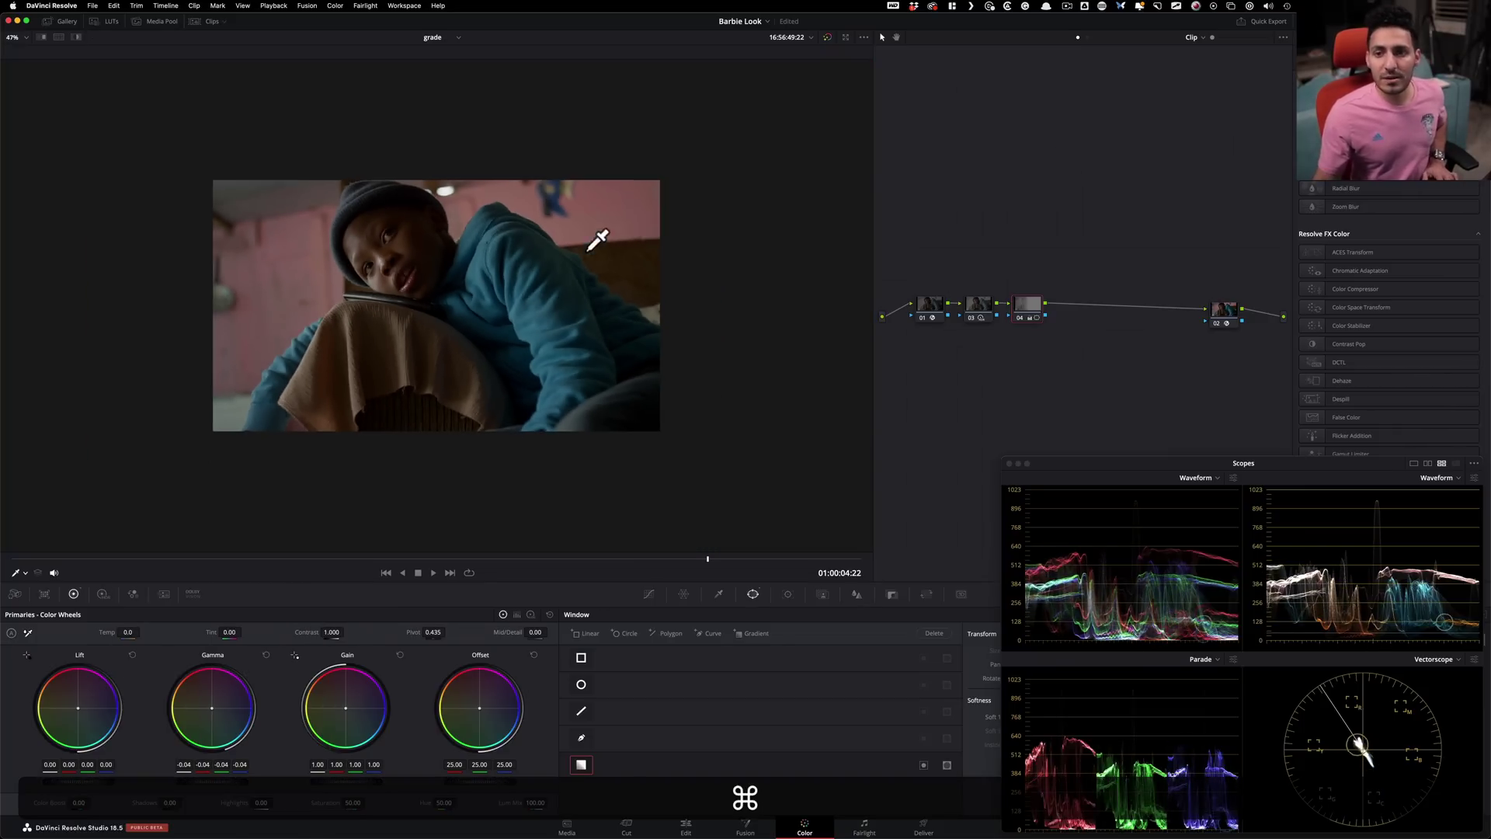
{"action": "left_click", "coordinate": [1026, 289]}
{"action": "key", "text": "alt+s"}
{"action": "key", "text": "alt+s"}
{"action": "key", "text": "alt+s"}
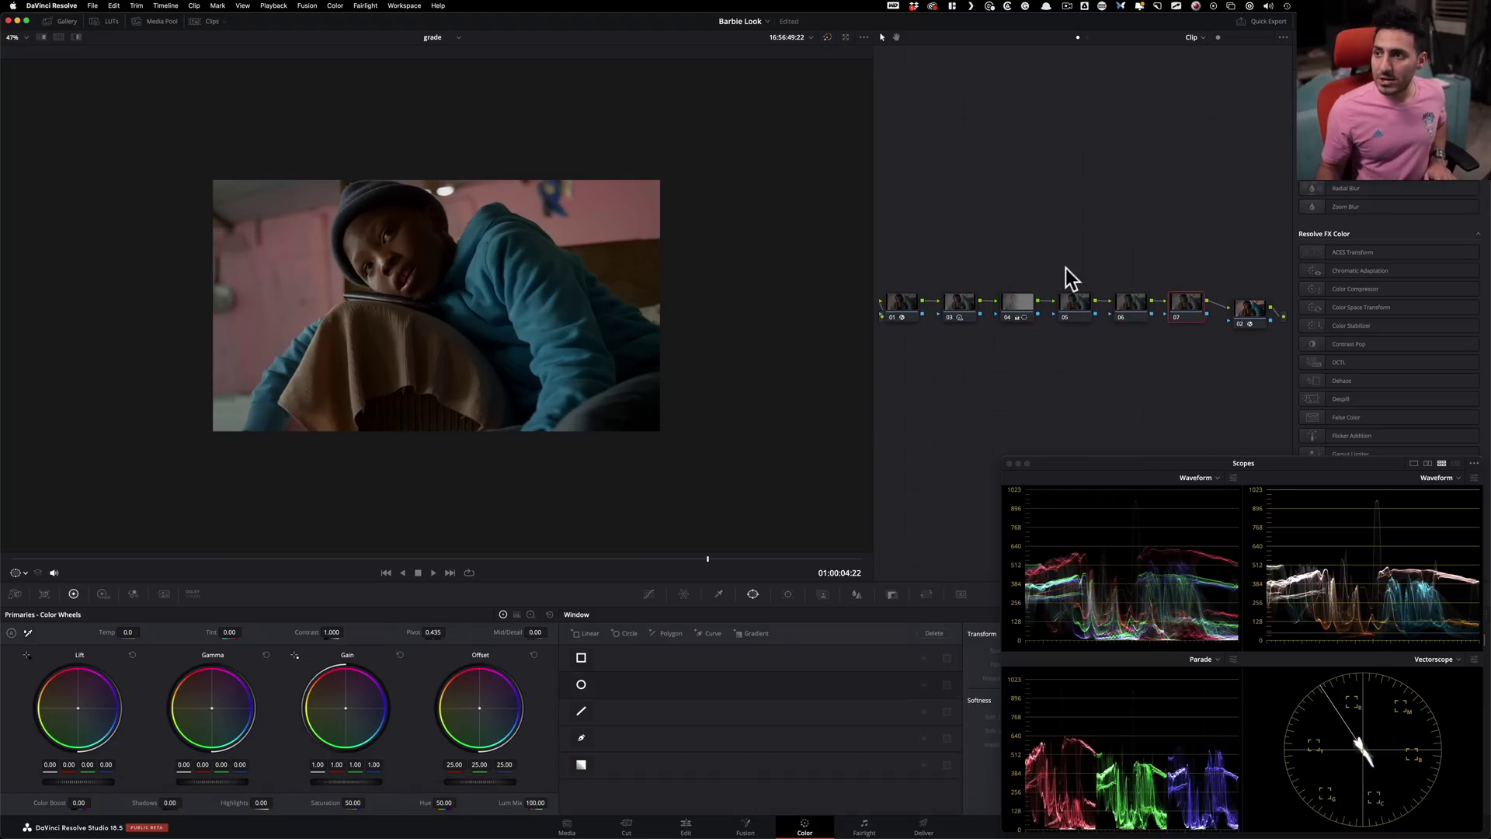
Step: Show all nodes, float the Custom curves at lower right with scopes moved upper right
{"action": "left_click_drag", "start_coordinate": [1218, 38], "coordinate": [976, 23]}
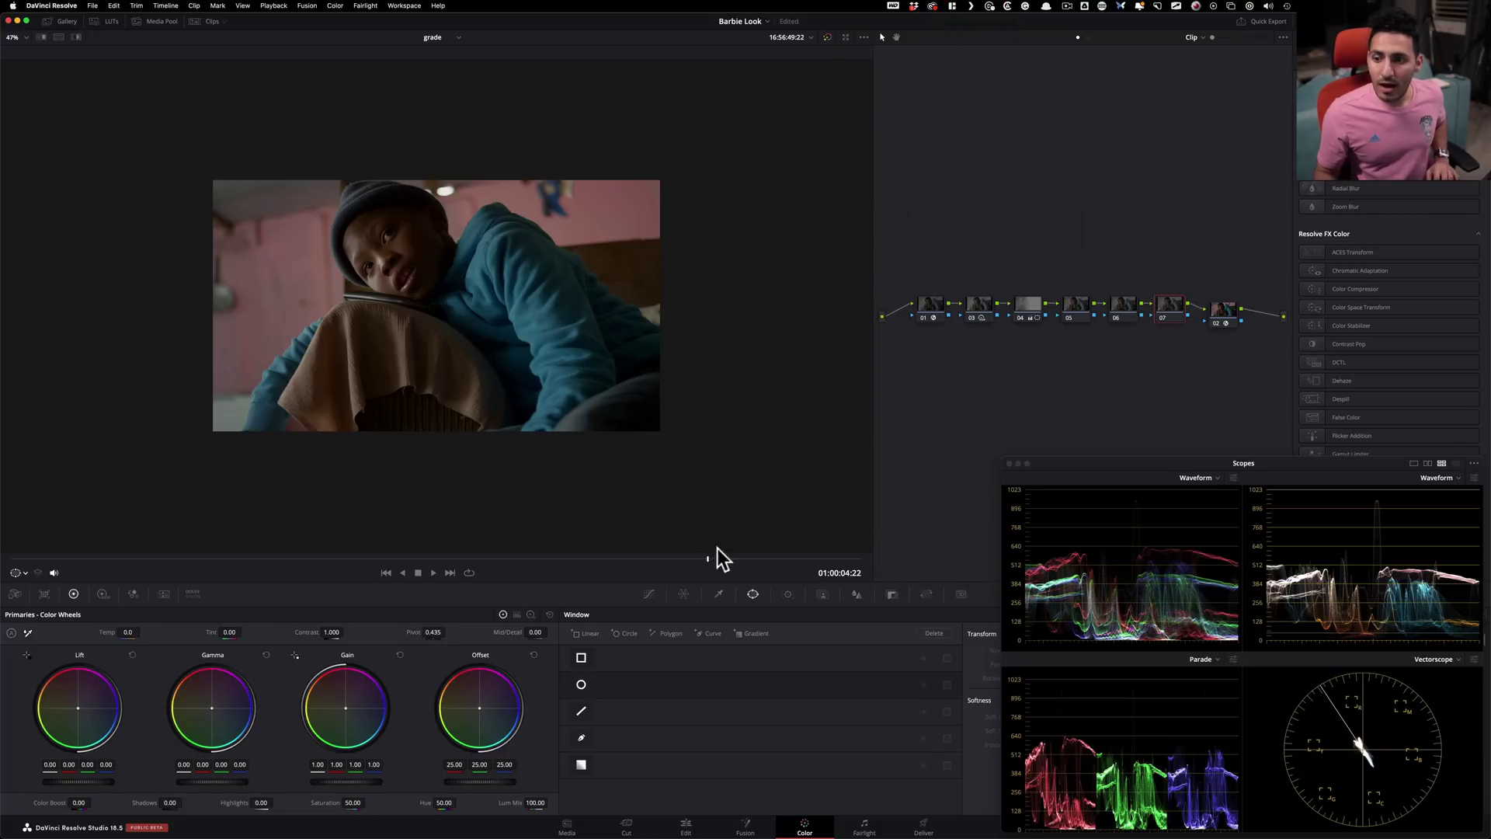
{"action": "left_click", "coordinate": [649, 594]}
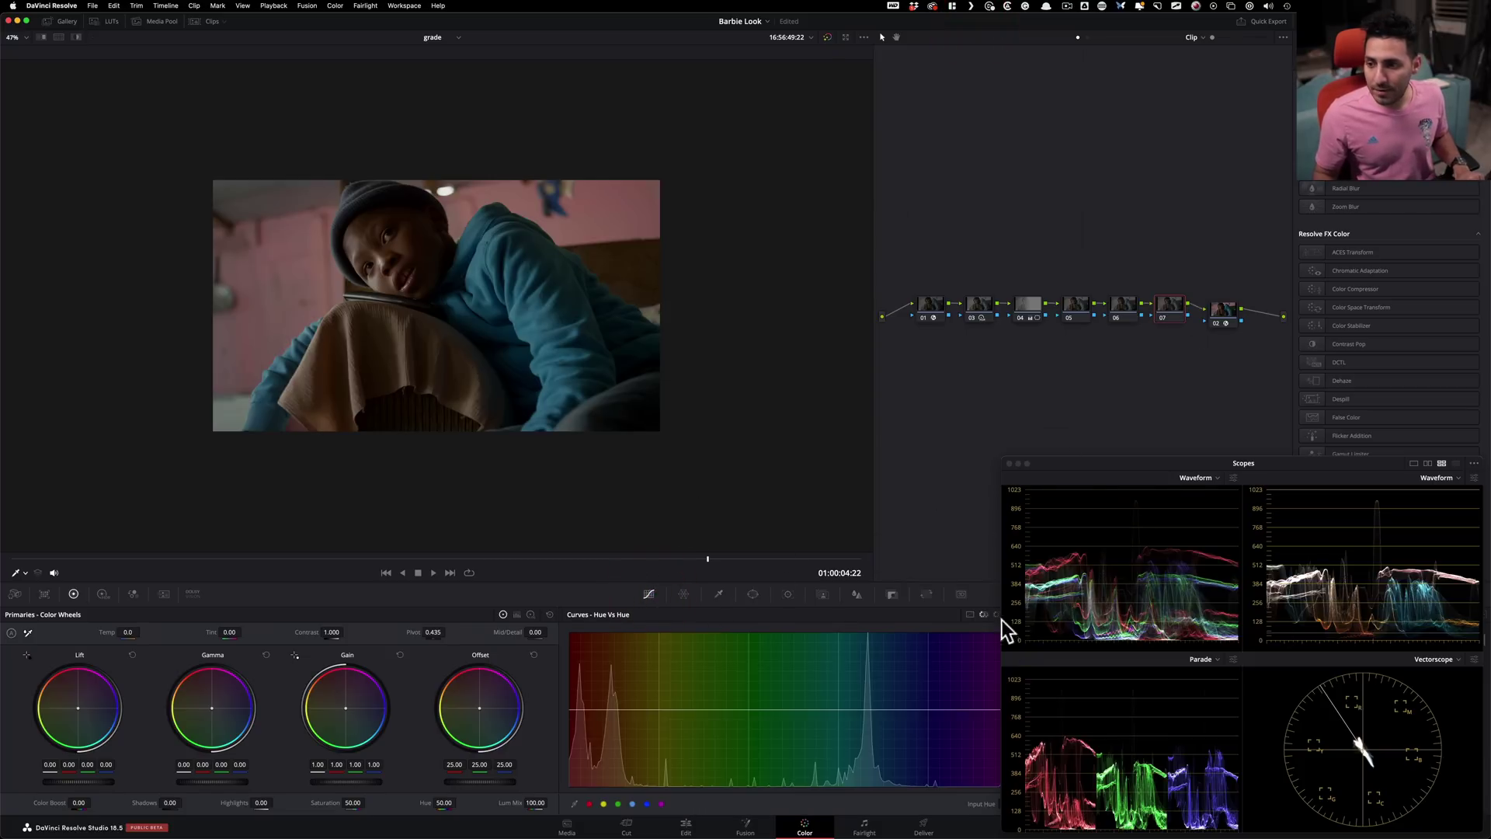
{"action": "left_click", "coordinate": [973, 616]}
{"action": "left_click_drag", "start_coordinate": [1126, 463], "coordinate": [1112, 156]}
{"action": "left_click", "coordinate": [1068, 615]}
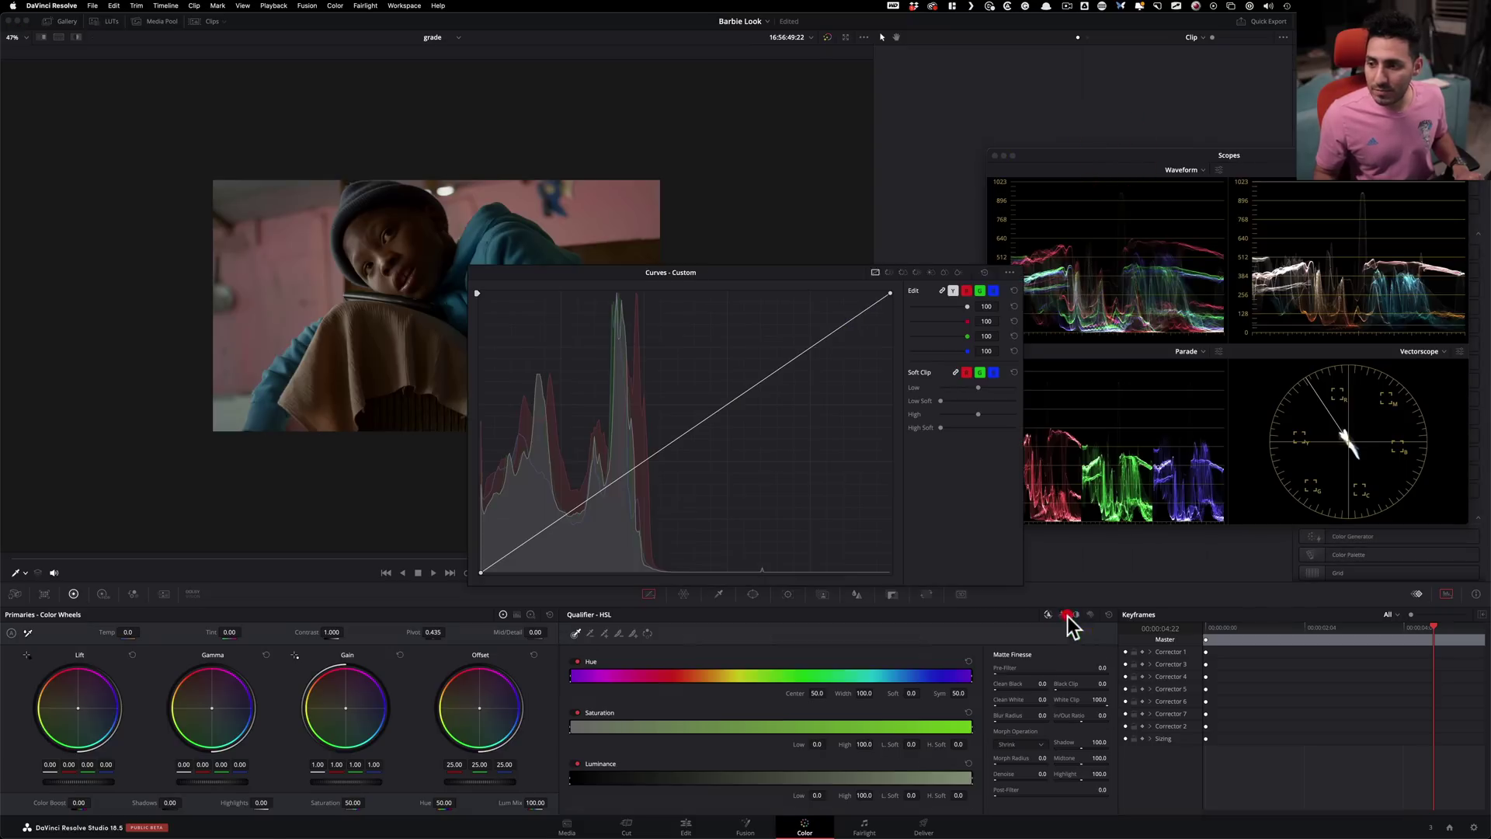
{"action": "left_click_drag", "start_coordinate": [610, 273], "coordinate": [943, 528]}
Step: Lift the curve's black point slightly to fade the shadows, then refit the viewer image
{"action": "left_click", "coordinate": [780, 496]}
{"action": "left_click", "coordinate": [1020, 114]}
{"action": "key", "text": "shift+z"}
{"action": "key", "text": "super+minus"}
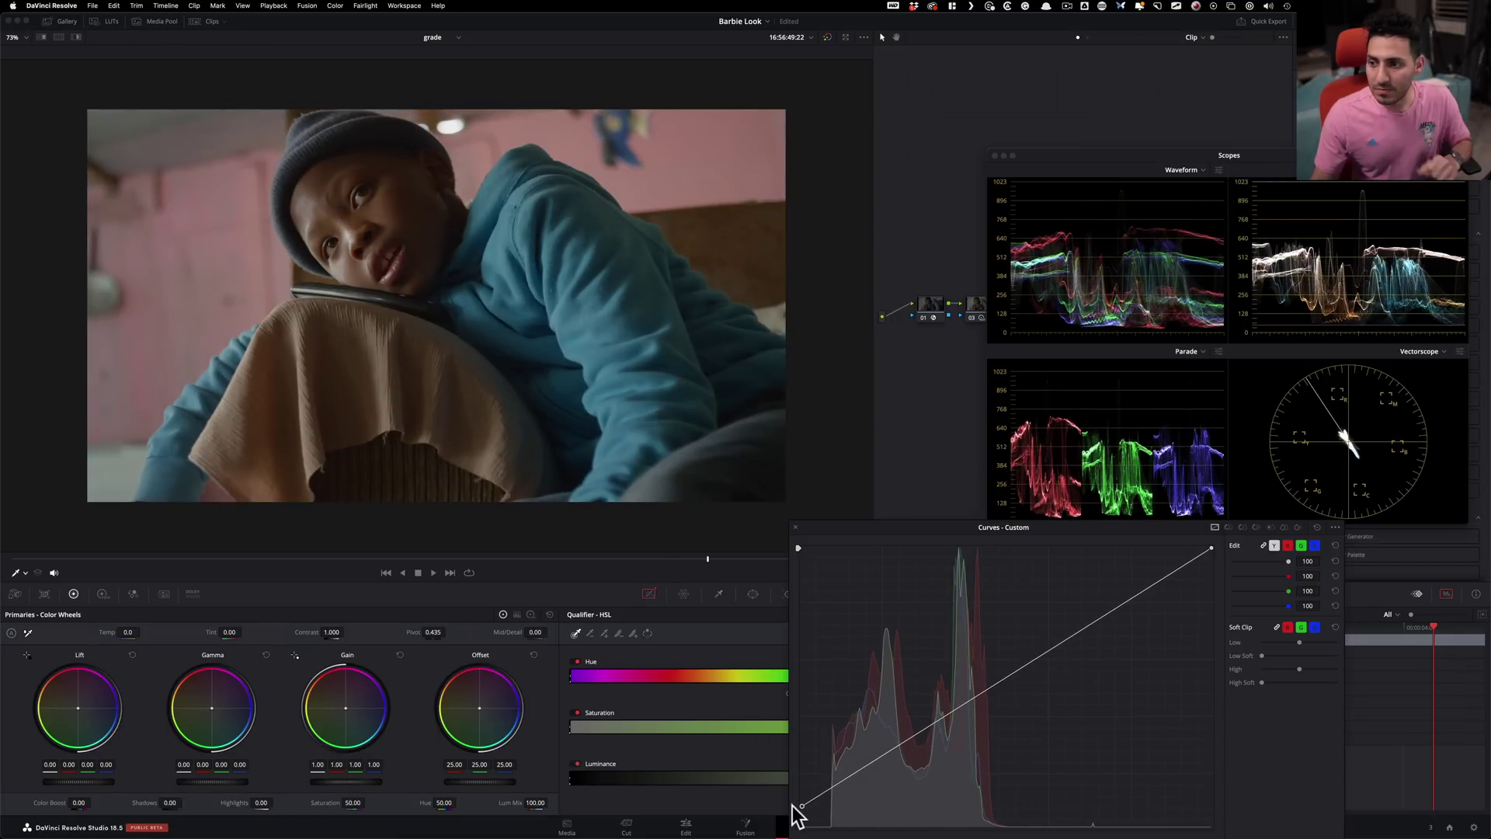
Step: Raise the curve's highlight point, add a midtone point, and pull the shadows down for contrast
{"action": "left_click", "coordinate": [1097, 154]}
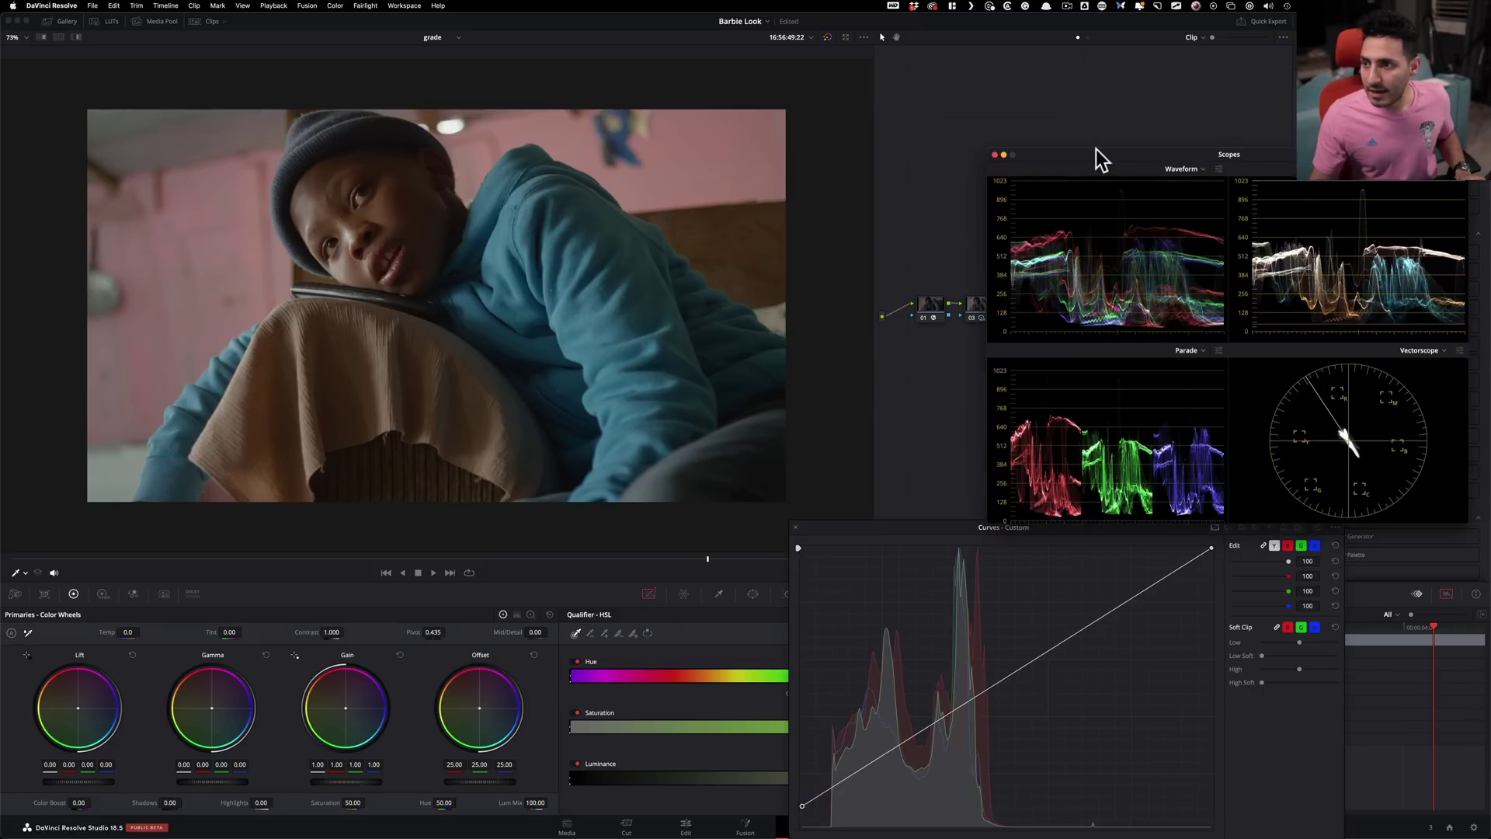
{"action": "left_click_drag", "start_coordinate": [1097, 152], "coordinate": [1097, 138]}
{"action": "left_click", "coordinate": [952, 518]}
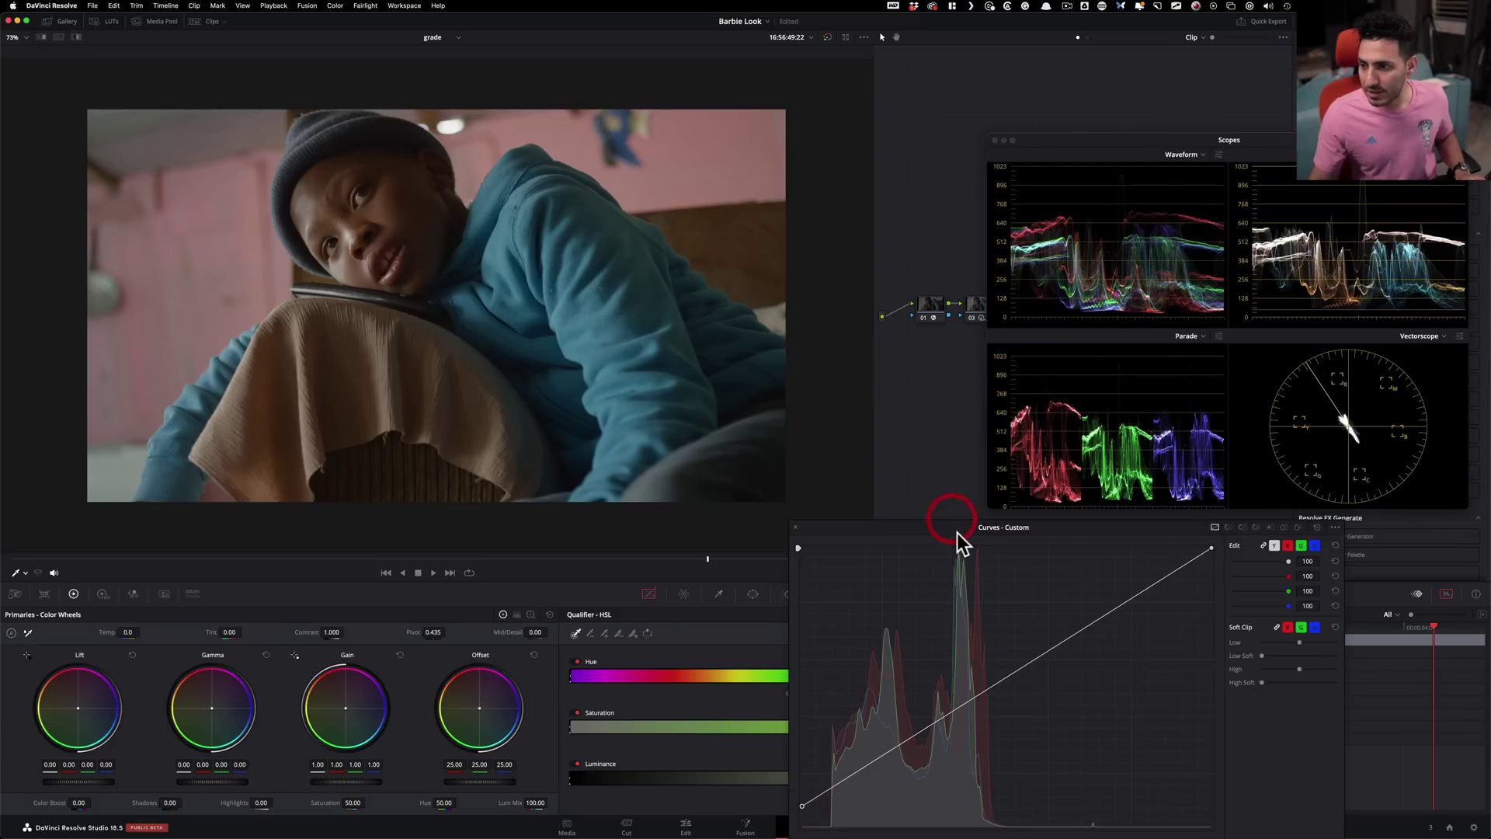
{"action": "left_click_drag", "start_coordinate": [1111, 605], "coordinate": [1106, 567]}
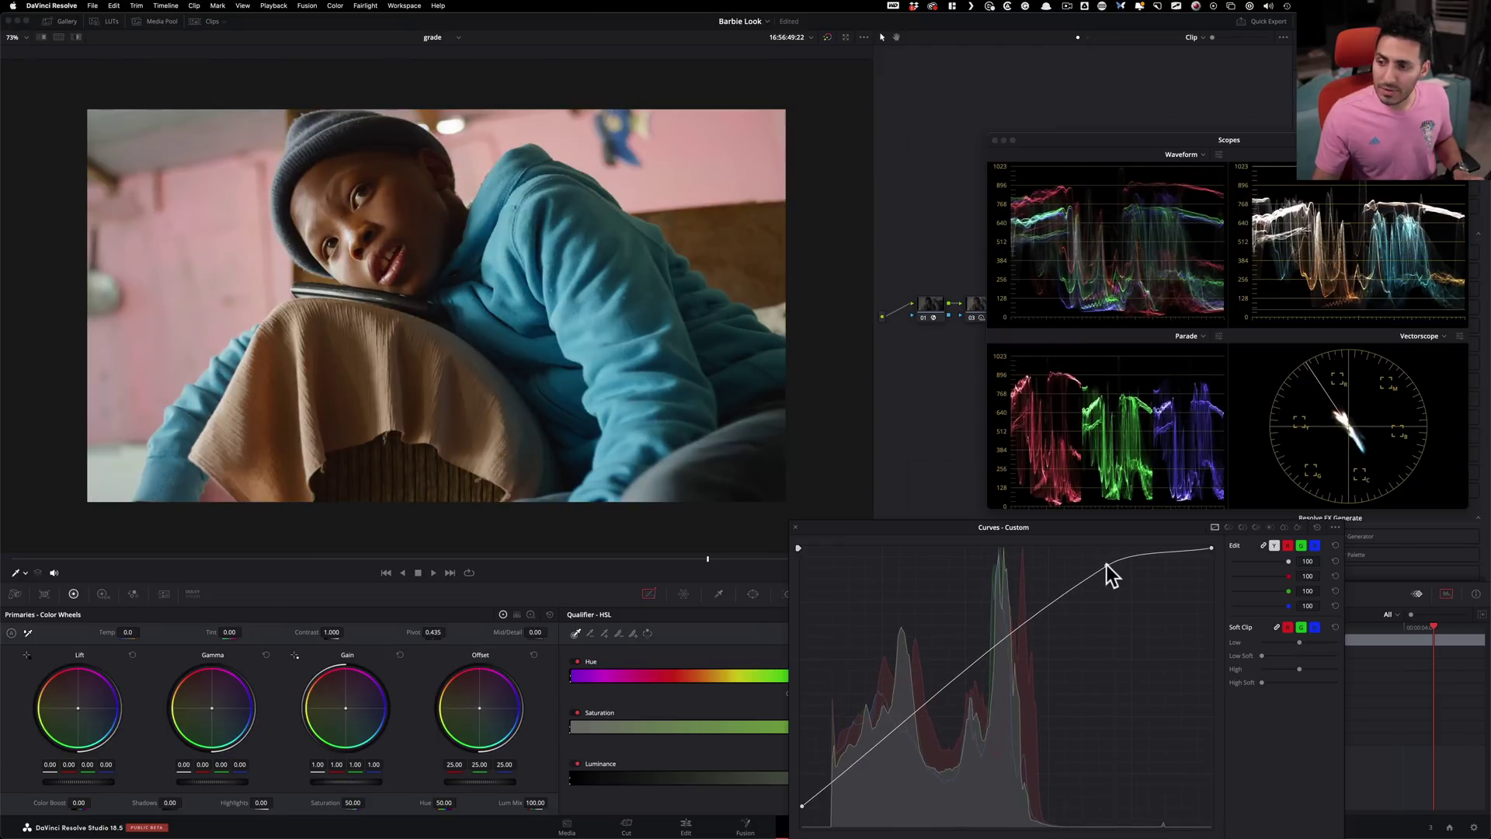
{"action": "mouse_move", "coordinate": [989, 659]}
{"action": "left_mouse_down"}
{"action": "mouse_move", "coordinate": [966, 668]}
{"action": "mouse_move", "coordinate": [977, 676]}
{"action": "left_mouse_up"}
{"action": "left_click", "coordinate": [974, 666]}
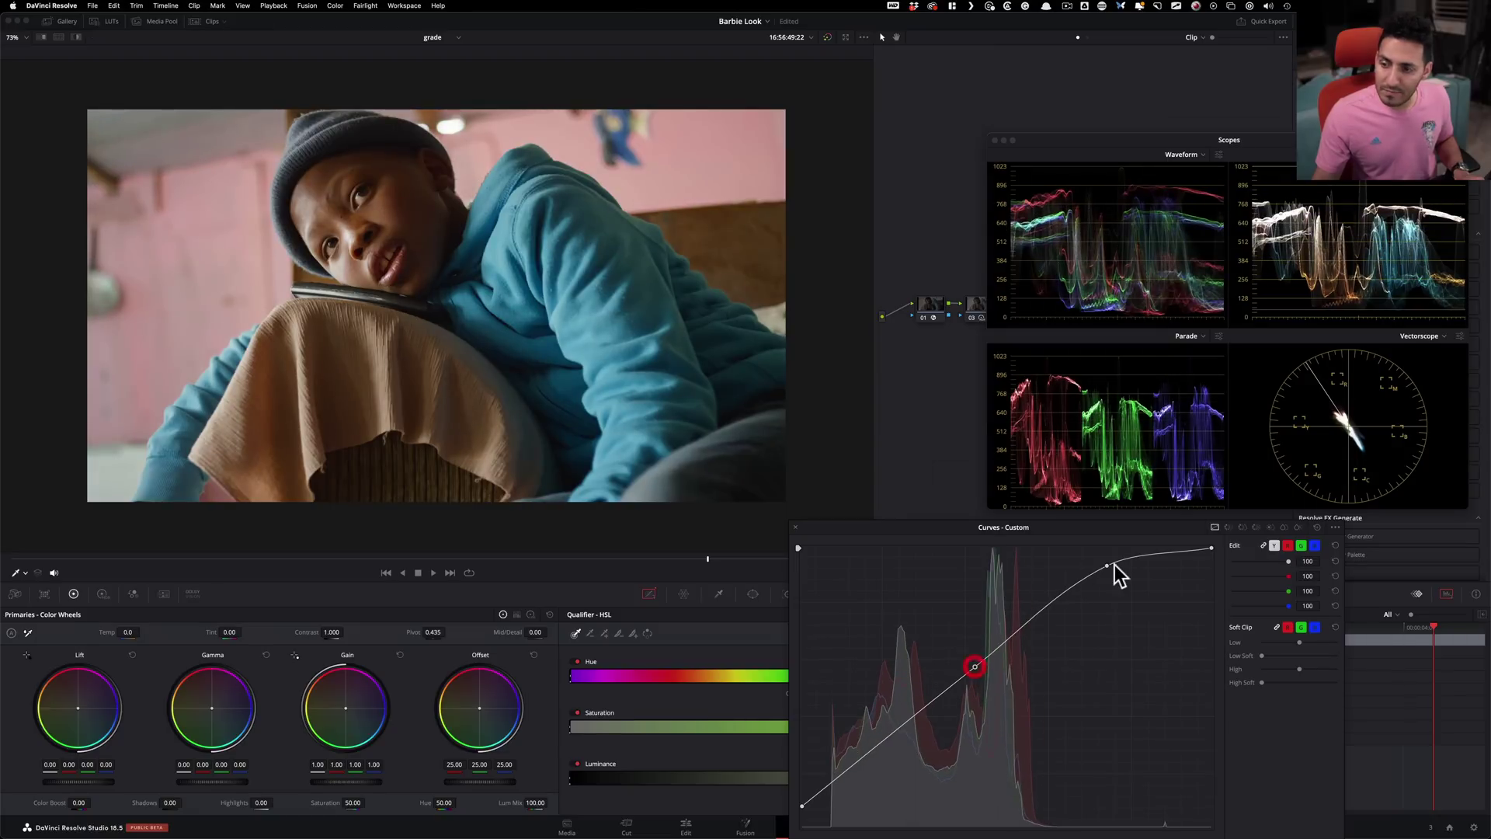
{"action": "left_click_drag", "start_coordinate": [1109, 565], "coordinate": [1118, 560]}
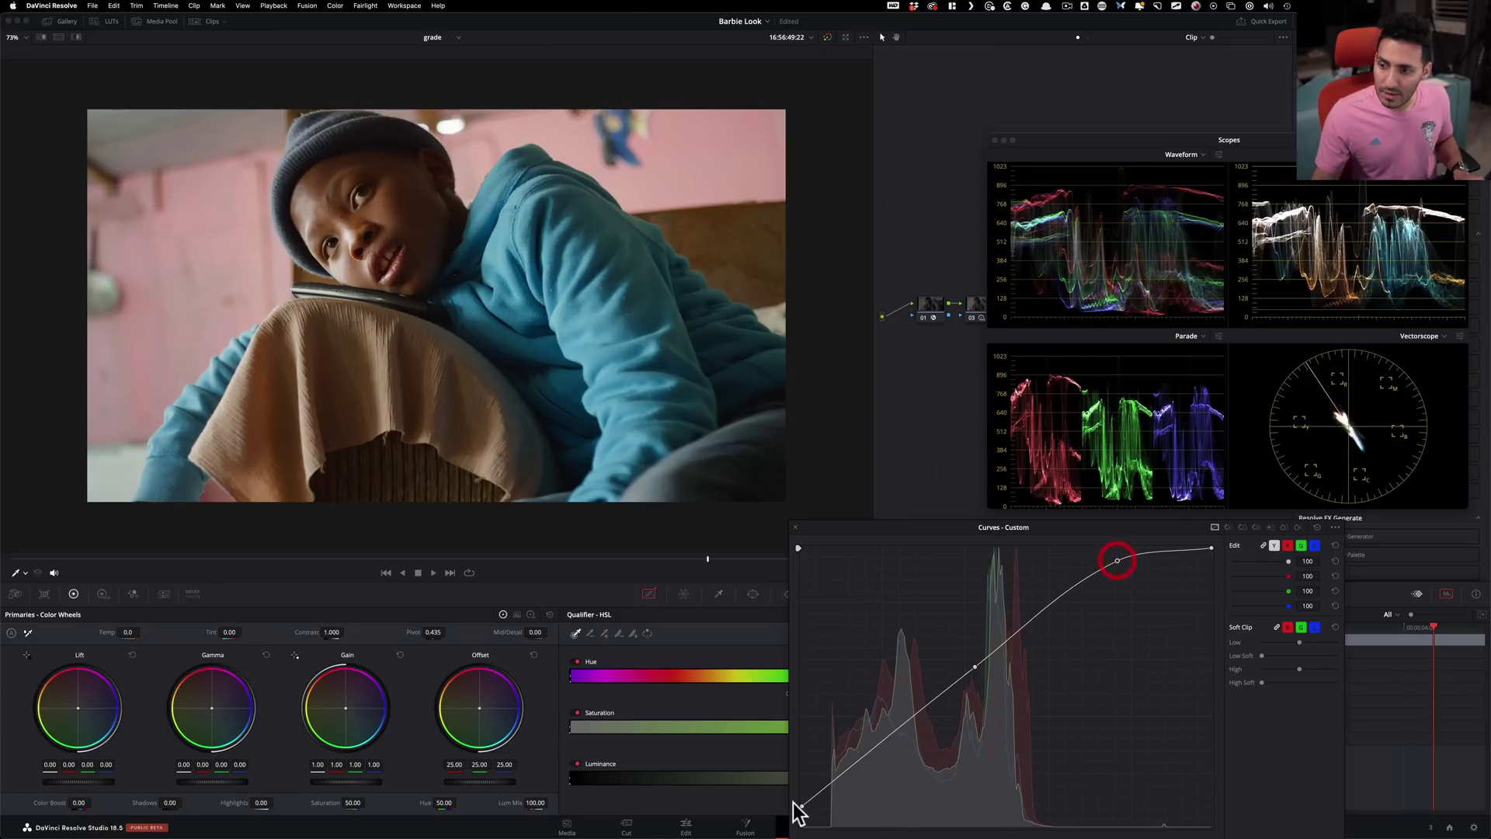
{"action": "left_click_drag", "start_coordinate": [820, 790], "coordinate": [839, 806]}
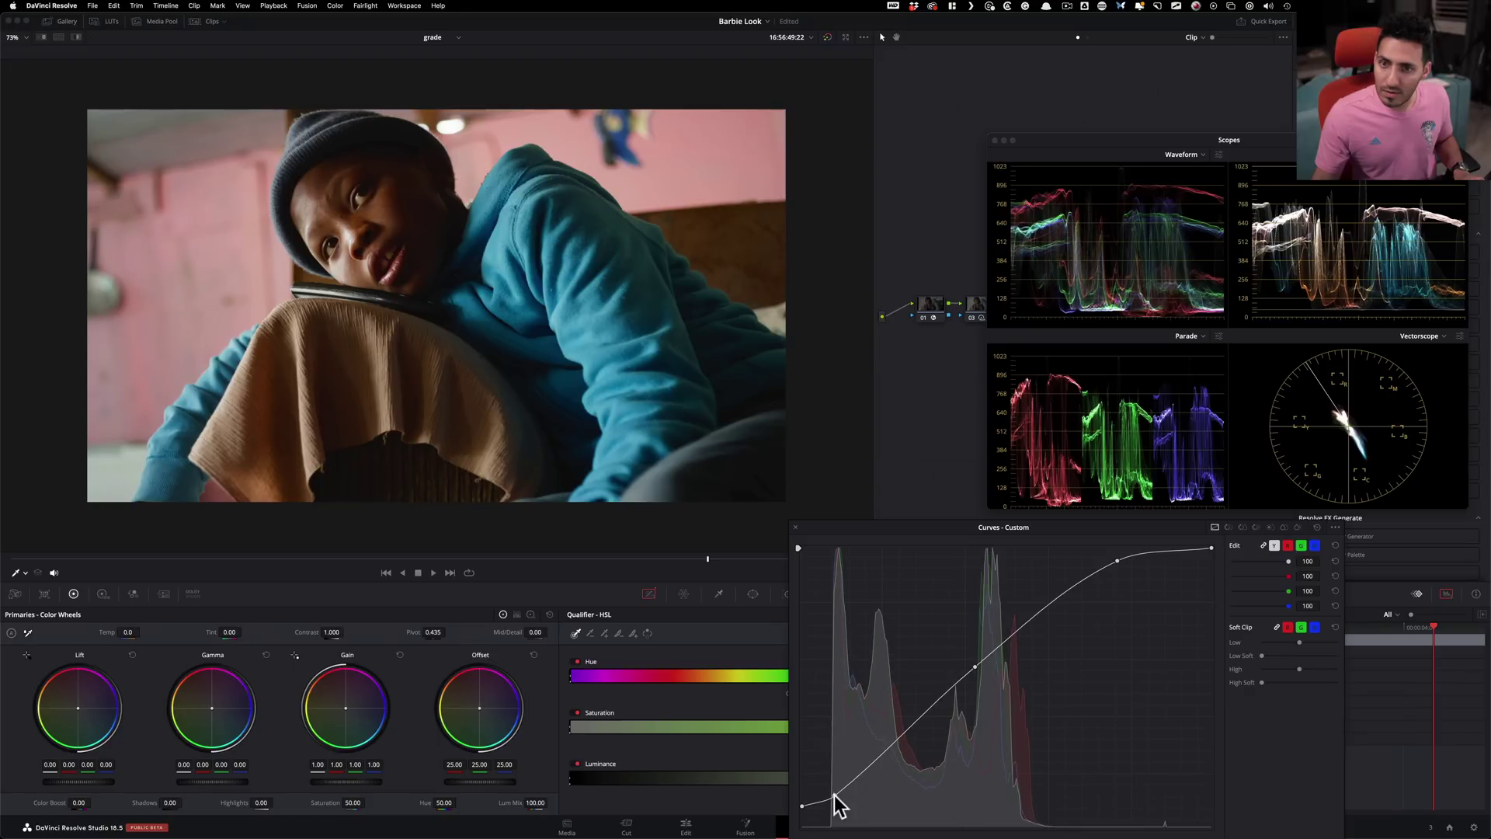
Step: Ease the highlight point right to roll off highlights, compare before/after, and re-dock the curves
{"action": "left_click", "coordinate": [839, 645]}
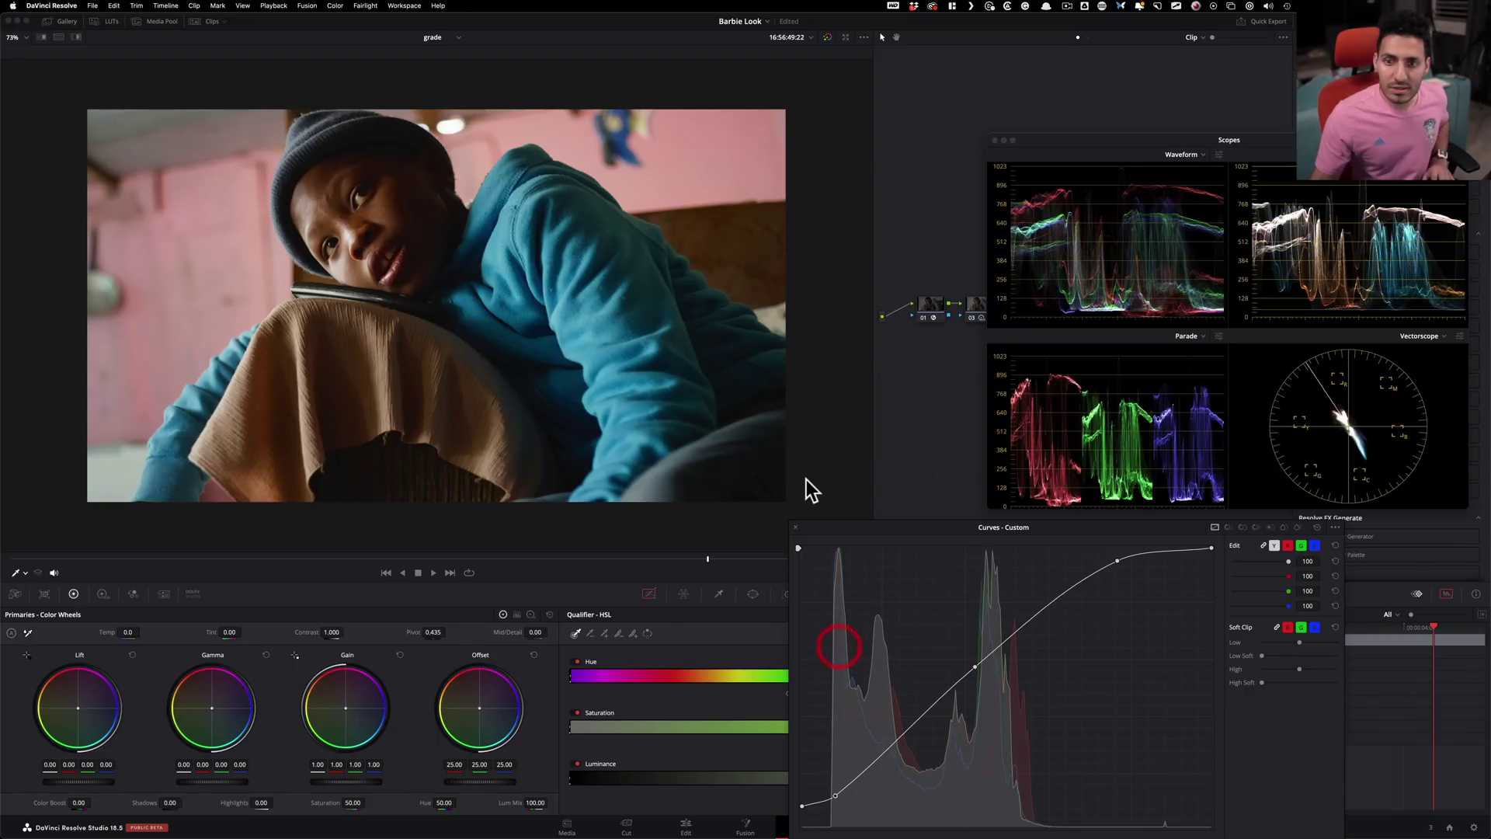
{"action": "key", "text": "super+d"}
{"action": "key", "text": "super+d"}
{"action": "key", "text": "super+d"}
{"action": "key", "text": "super+d"}
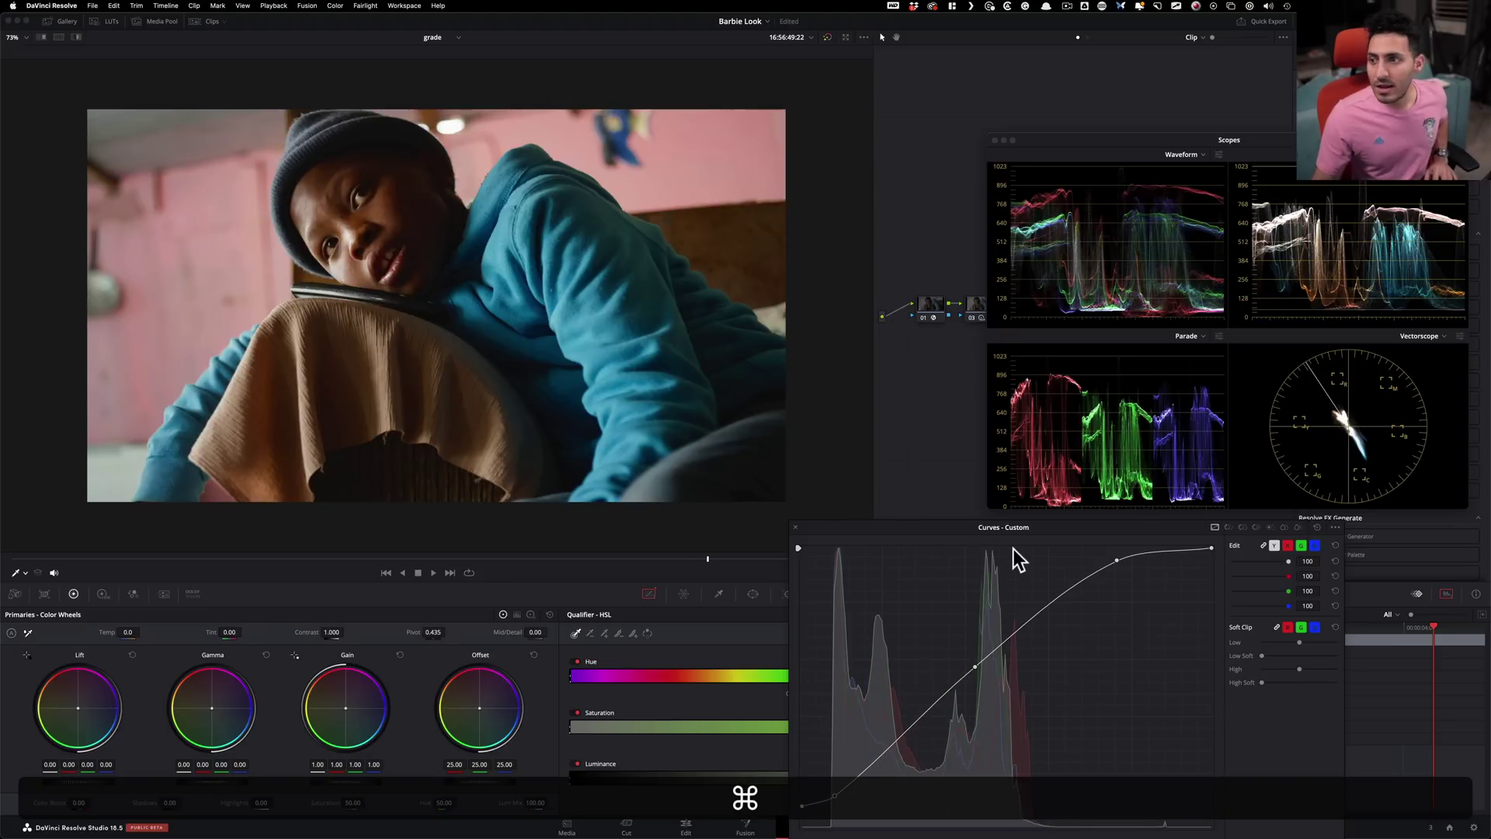
{"action": "left_click_drag", "start_coordinate": [1119, 560], "coordinate": [1122, 564]}
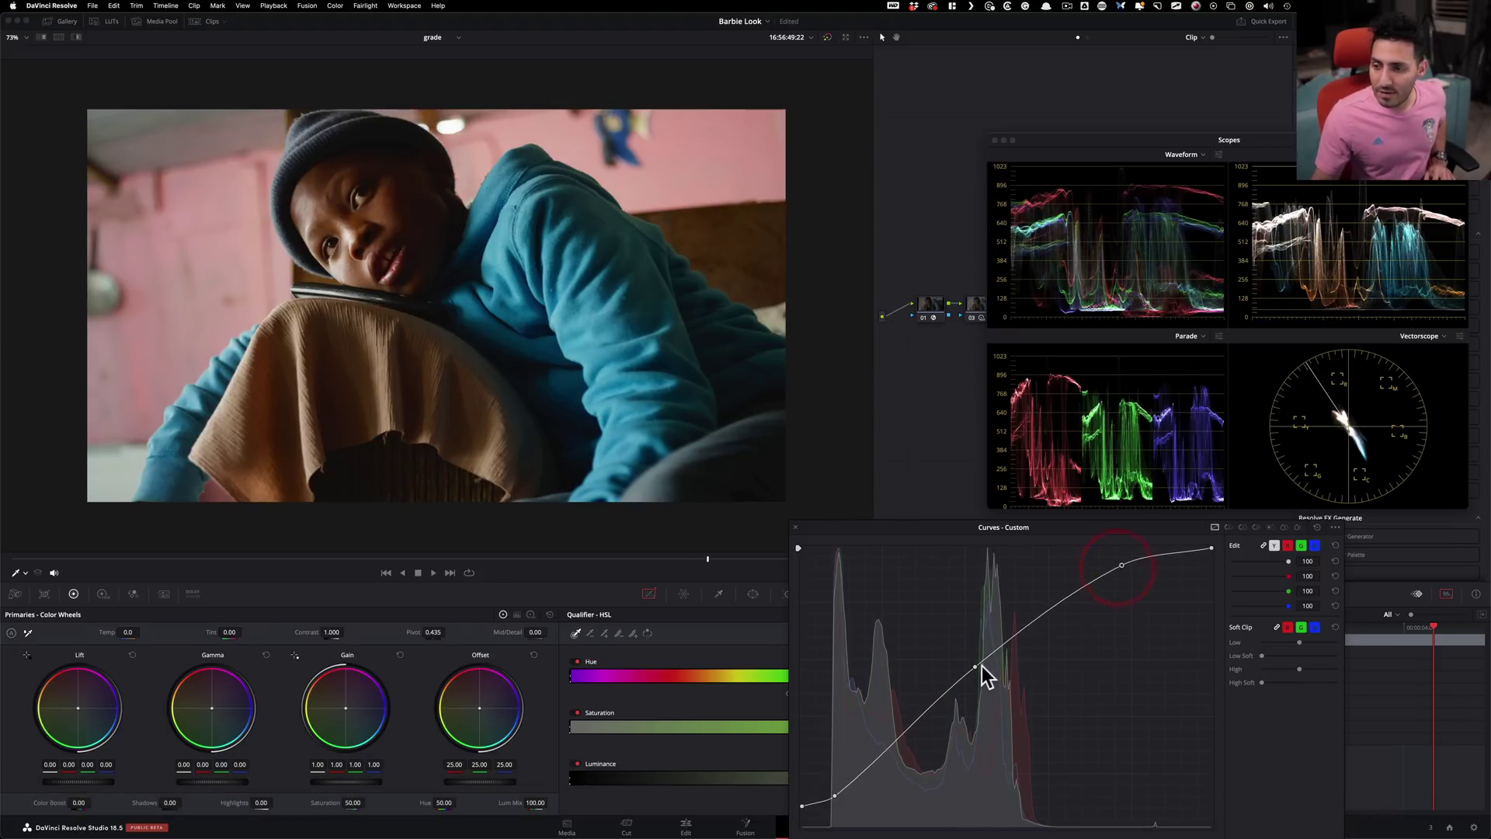
{"action": "left_click_drag", "start_coordinate": [976, 666], "coordinate": [985, 666]}
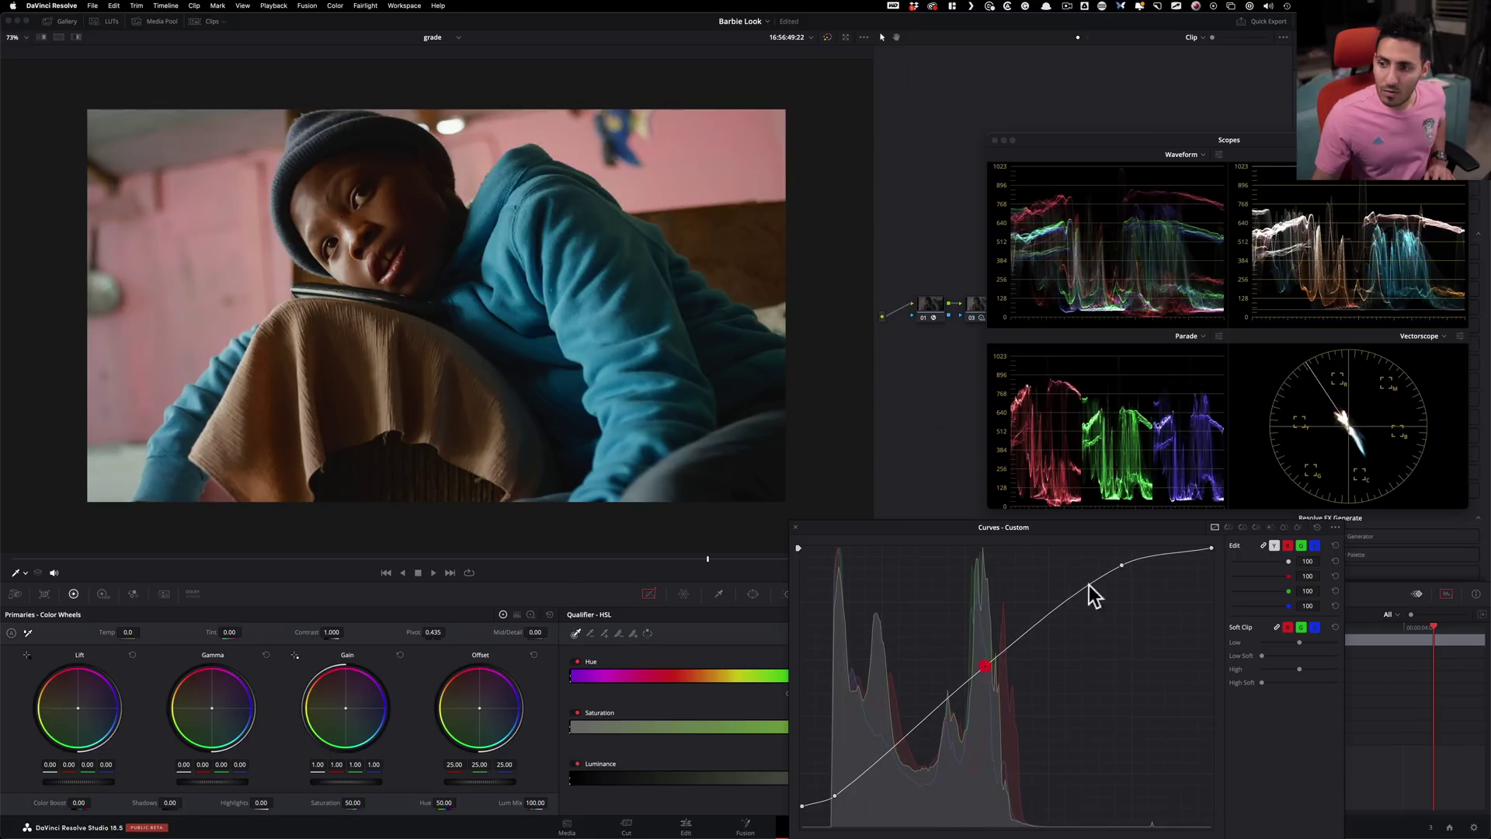
{"action": "left_click_drag", "start_coordinate": [1121, 565], "coordinate": [1111, 568]}
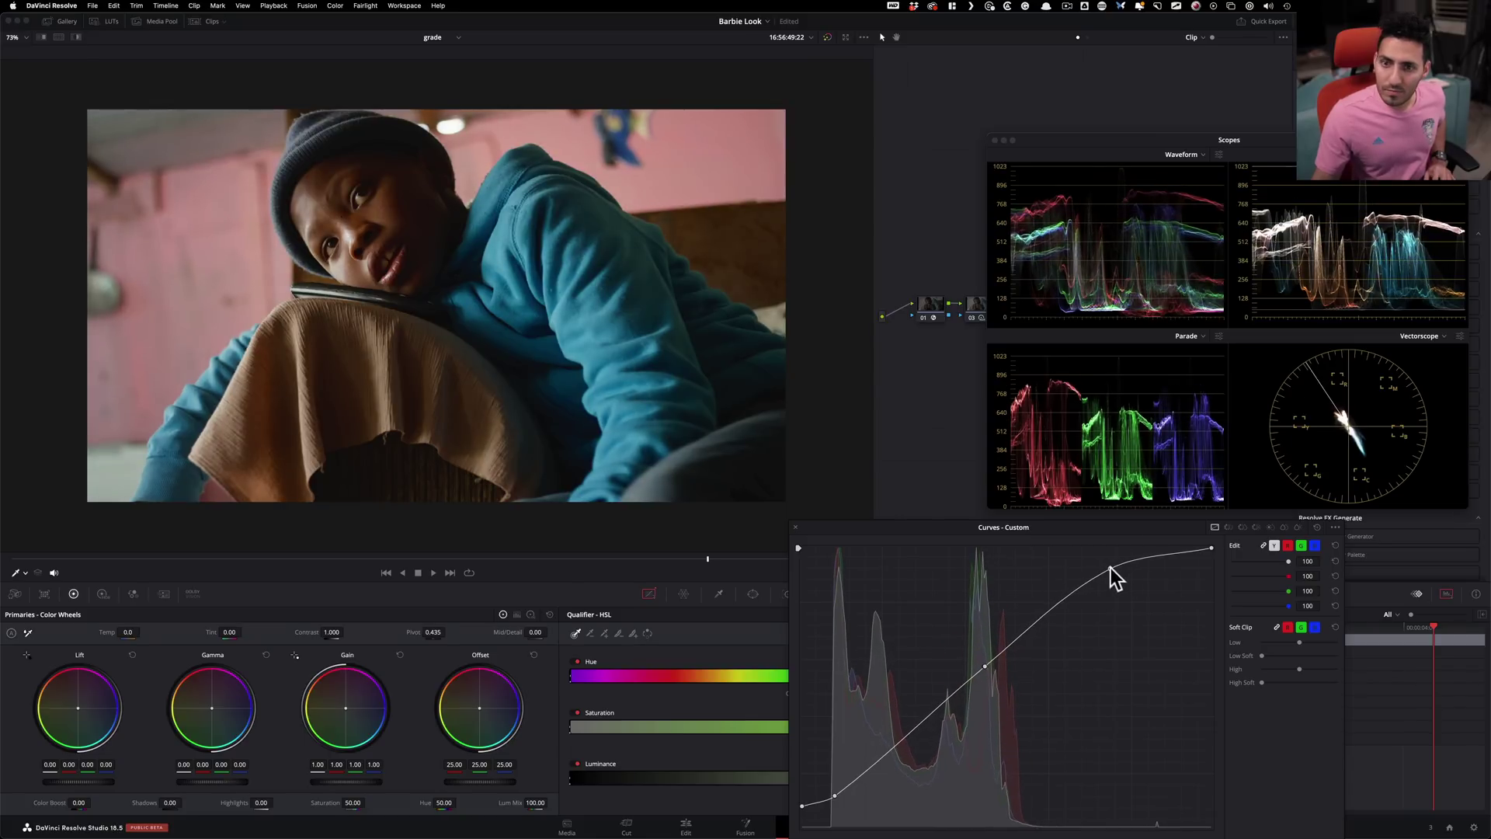
{"action": "key", "text": "super+d"}
{"action": "key", "text": "super+d"}
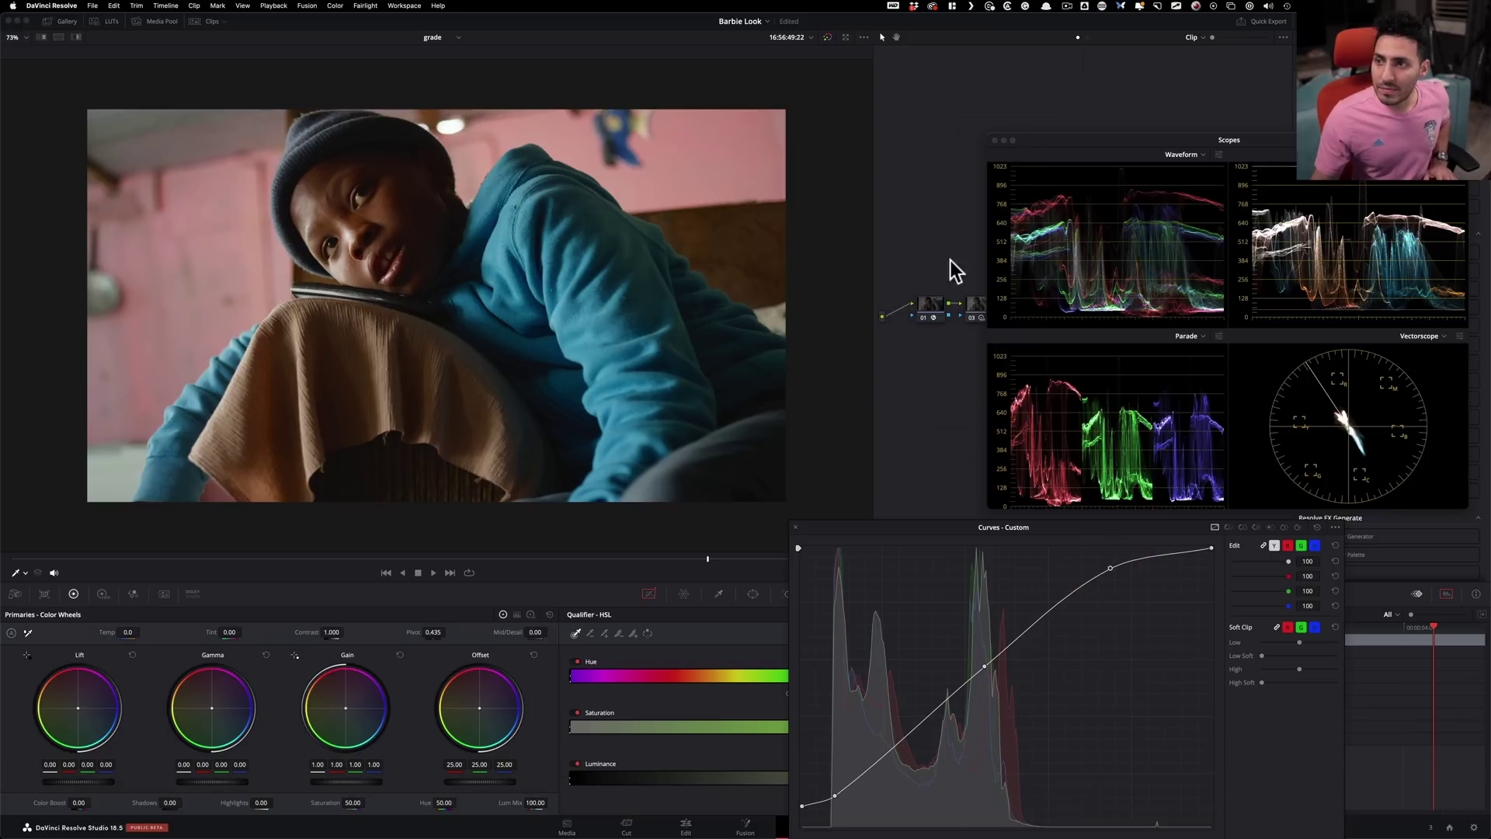
{"action": "left_click", "coordinate": [797, 528]}
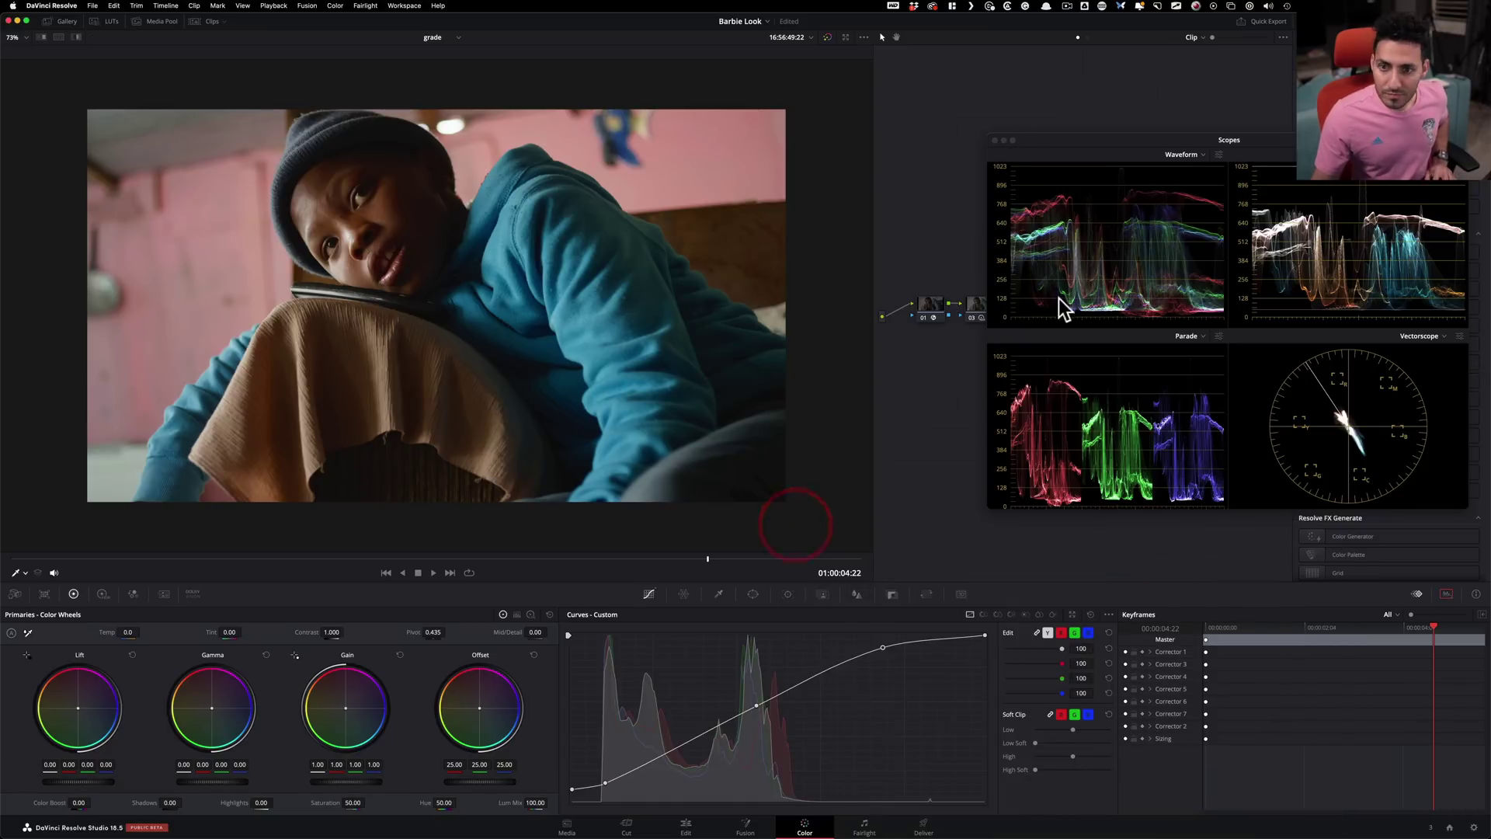
Step: Nudge the clip's offset slightly toward blue, to 24/24/25
{"action": "left_click_drag", "start_coordinate": [1044, 146], "coordinate": [1061, 463]}
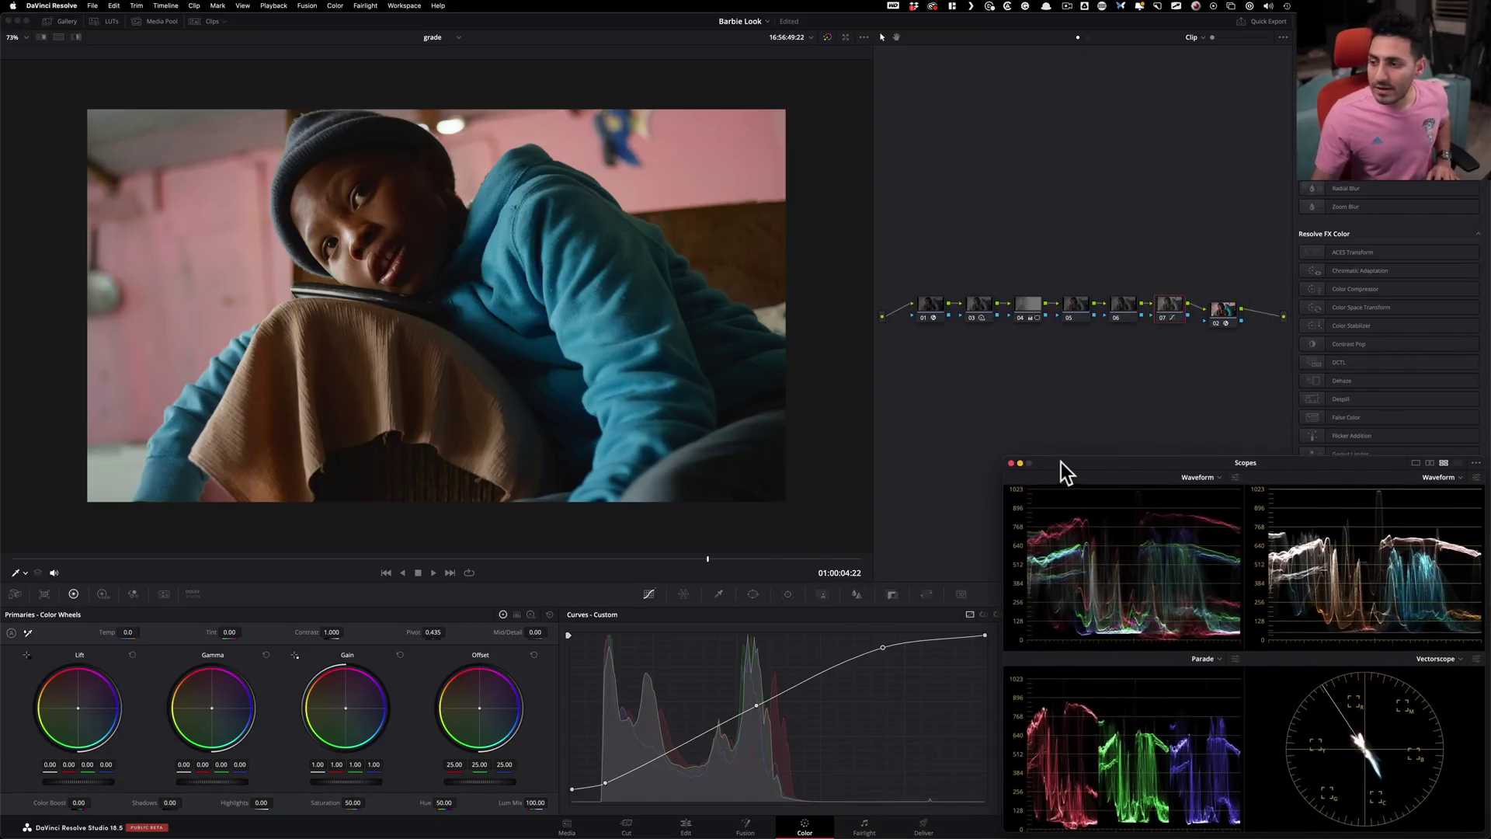
{"action": "key", "text": "super+d"}
{"action": "key", "text": "super+d"}
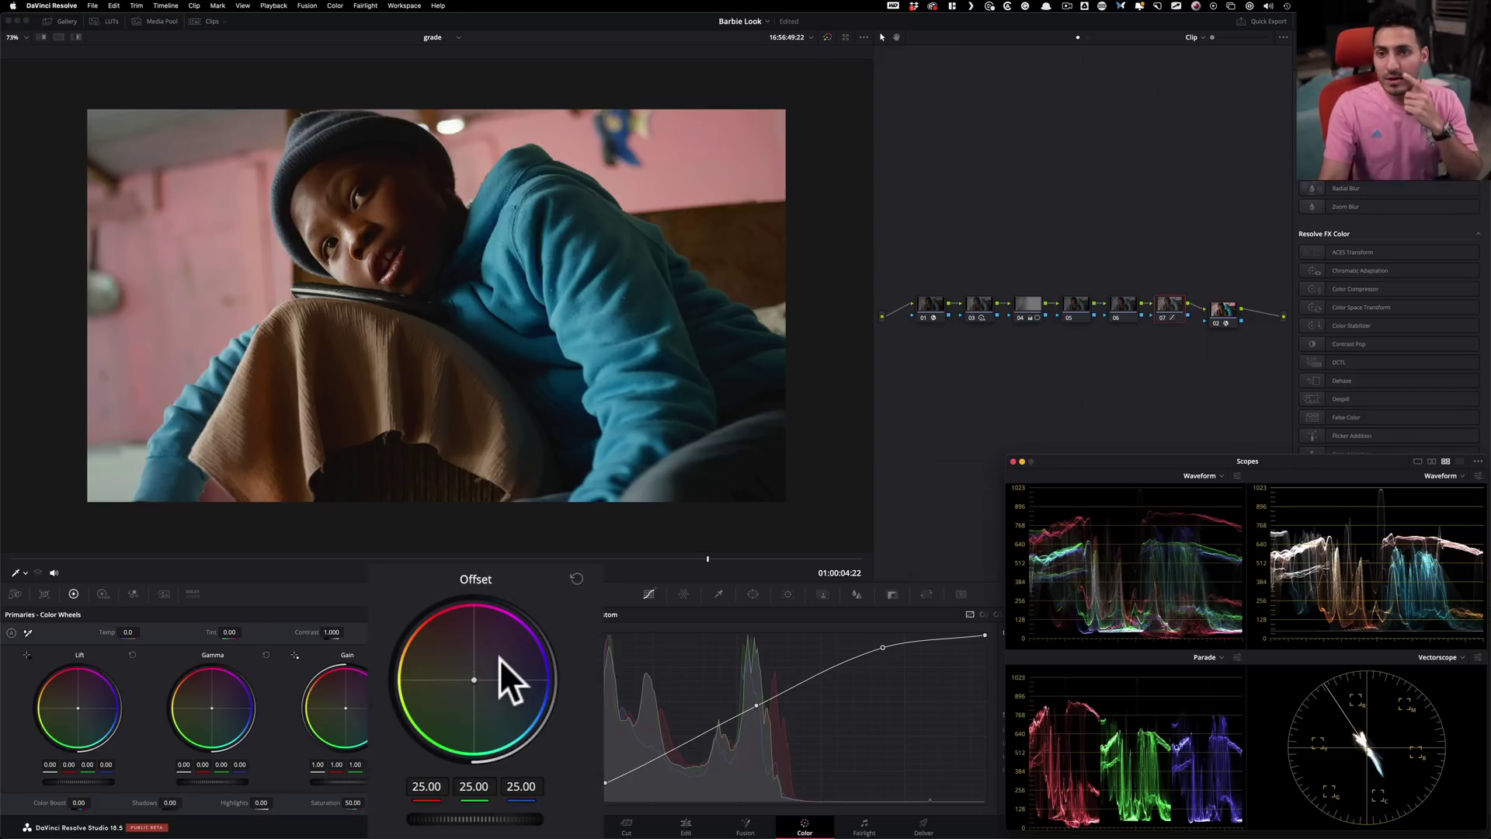
{"action": "left_click_drag", "start_coordinate": [500, 659], "coordinate": [501, 659]}
Step: Compare node 07 on and off and against the Barbie reference still
{"action": "key", "text": "super+d"}
{"action": "key", "text": "super+d"}
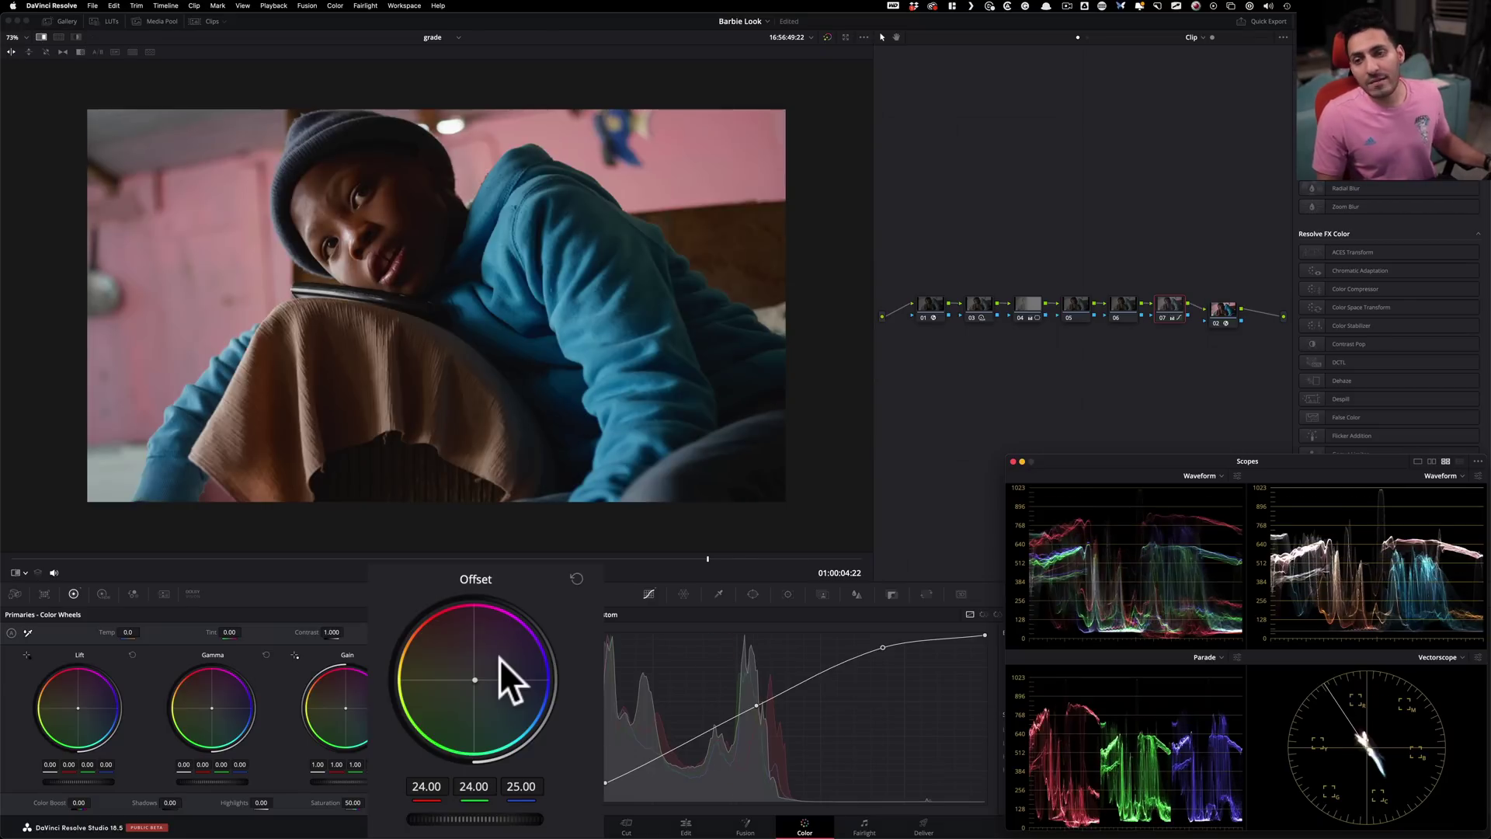
{"action": "key", "text": "super+w"}
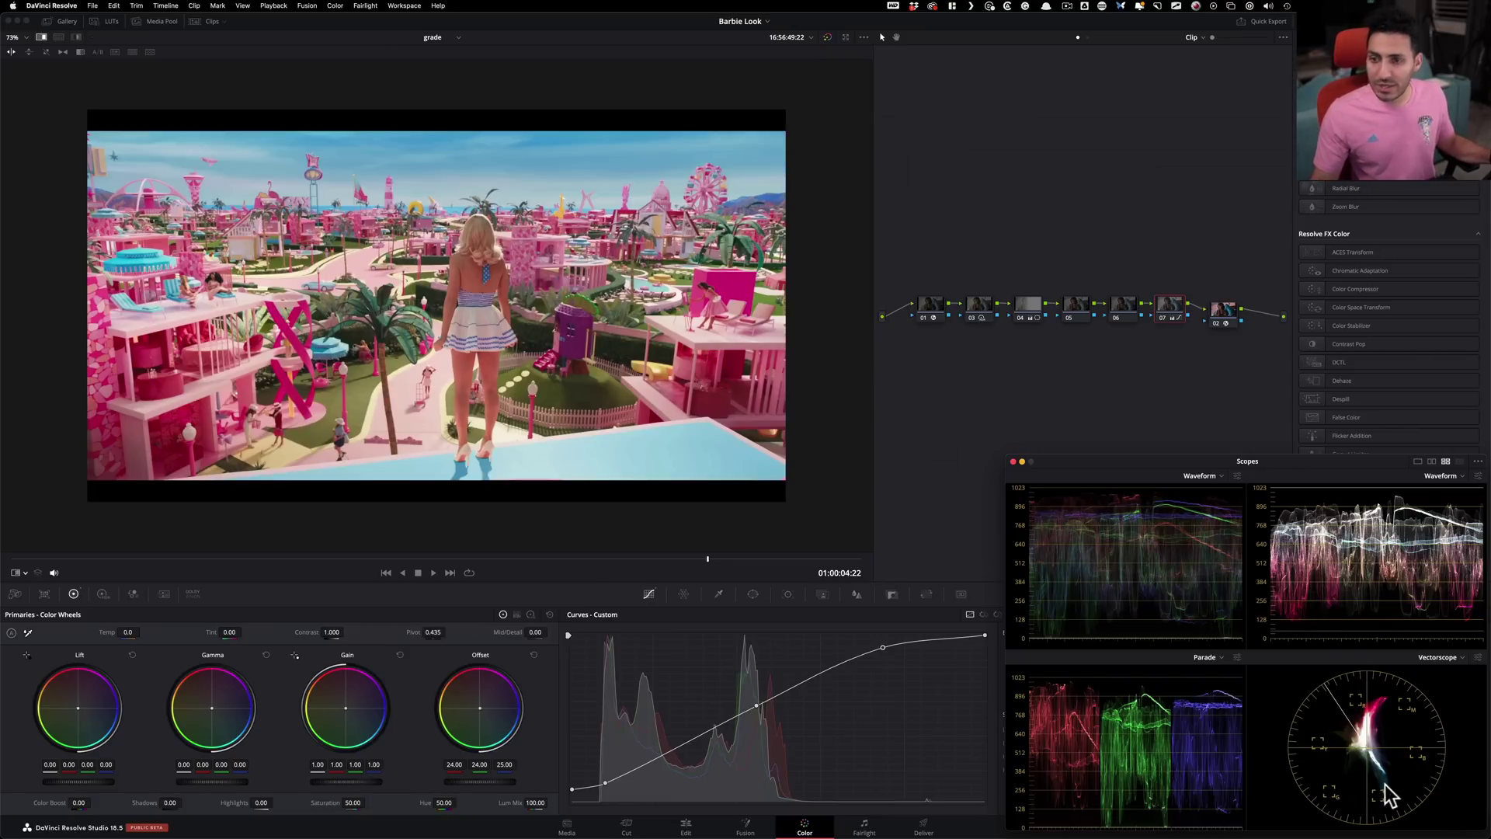
{"action": "key", "text": "super+w"}
{"action": "key", "text": "super+w"}
{"action": "key", "text": "super+w"}
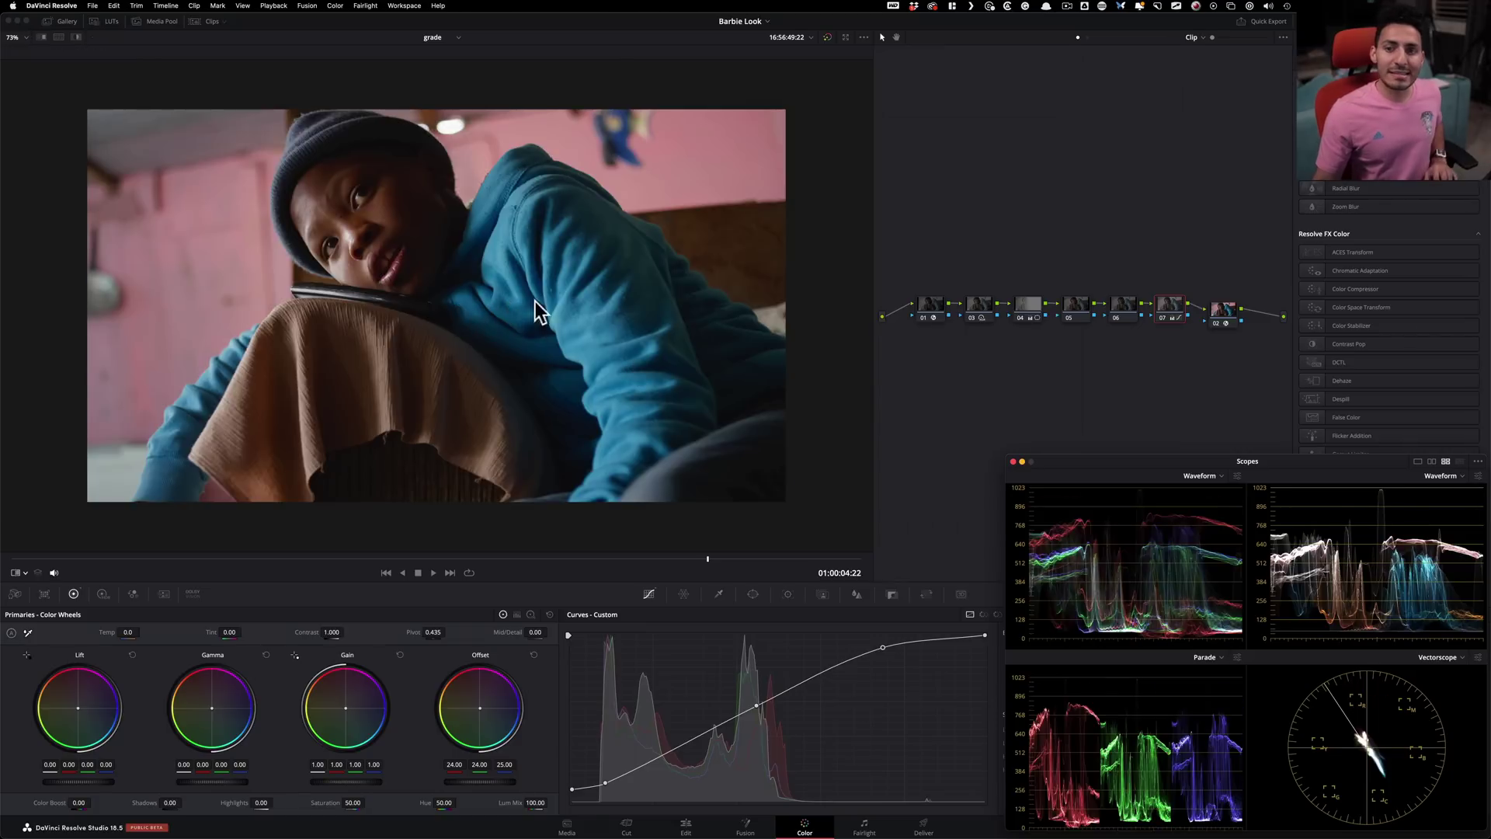
{"action": "key", "text": "super+d"}
{"action": "key", "text": "super+d"}
{"action": "key", "text": "super+d"}
{"action": "key", "text": "super+d"}
{"action": "key", "text": "super+d"}
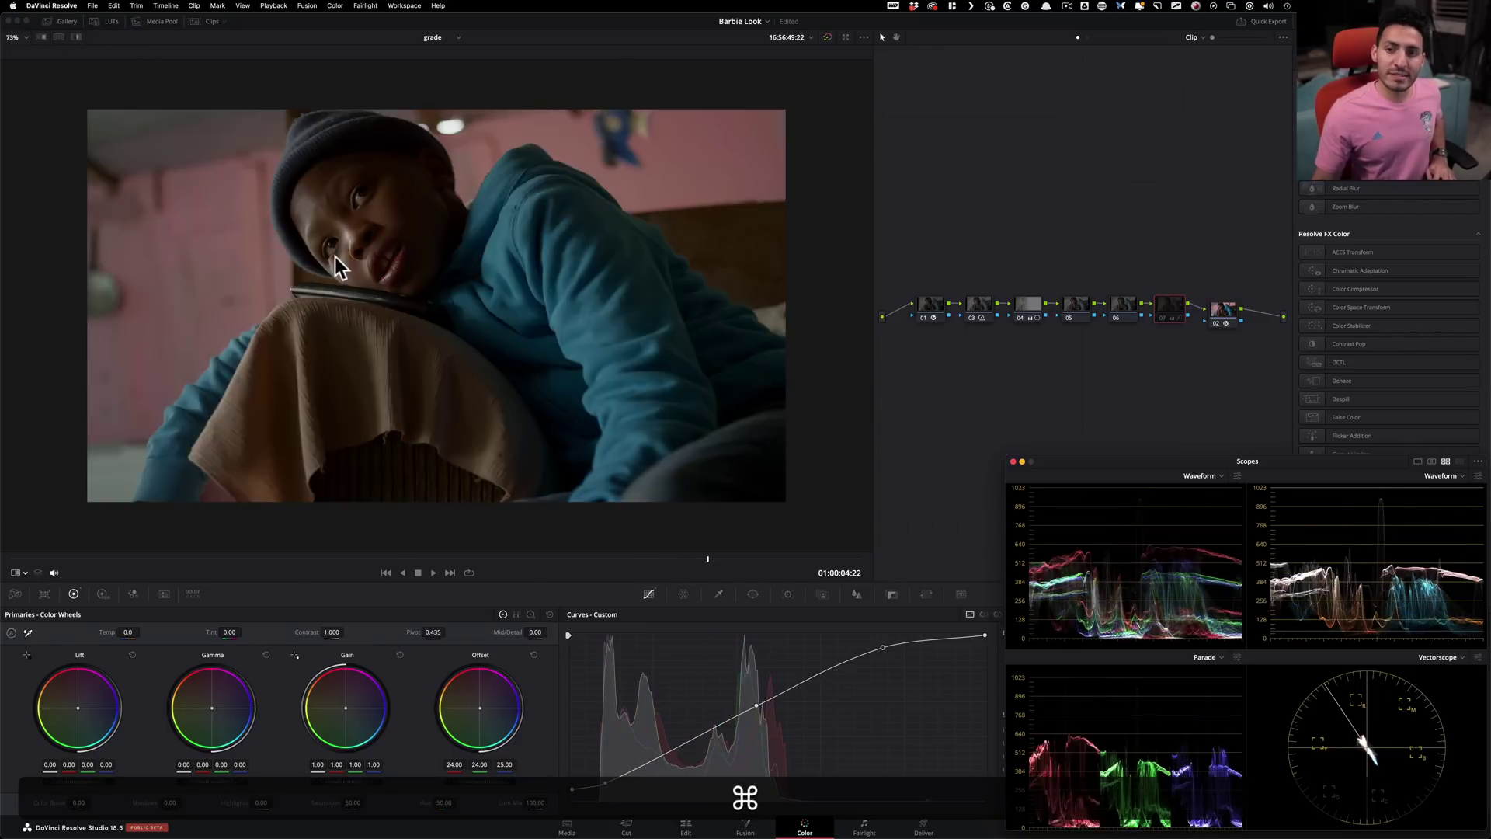
{"action": "key", "text": "super+d"}
{"action": "key", "text": "super+d"}
{"action": "key", "text": "super+d"}
{"action": "key", "text": "super+d"}
{"action": "key", "text": "super+d"}
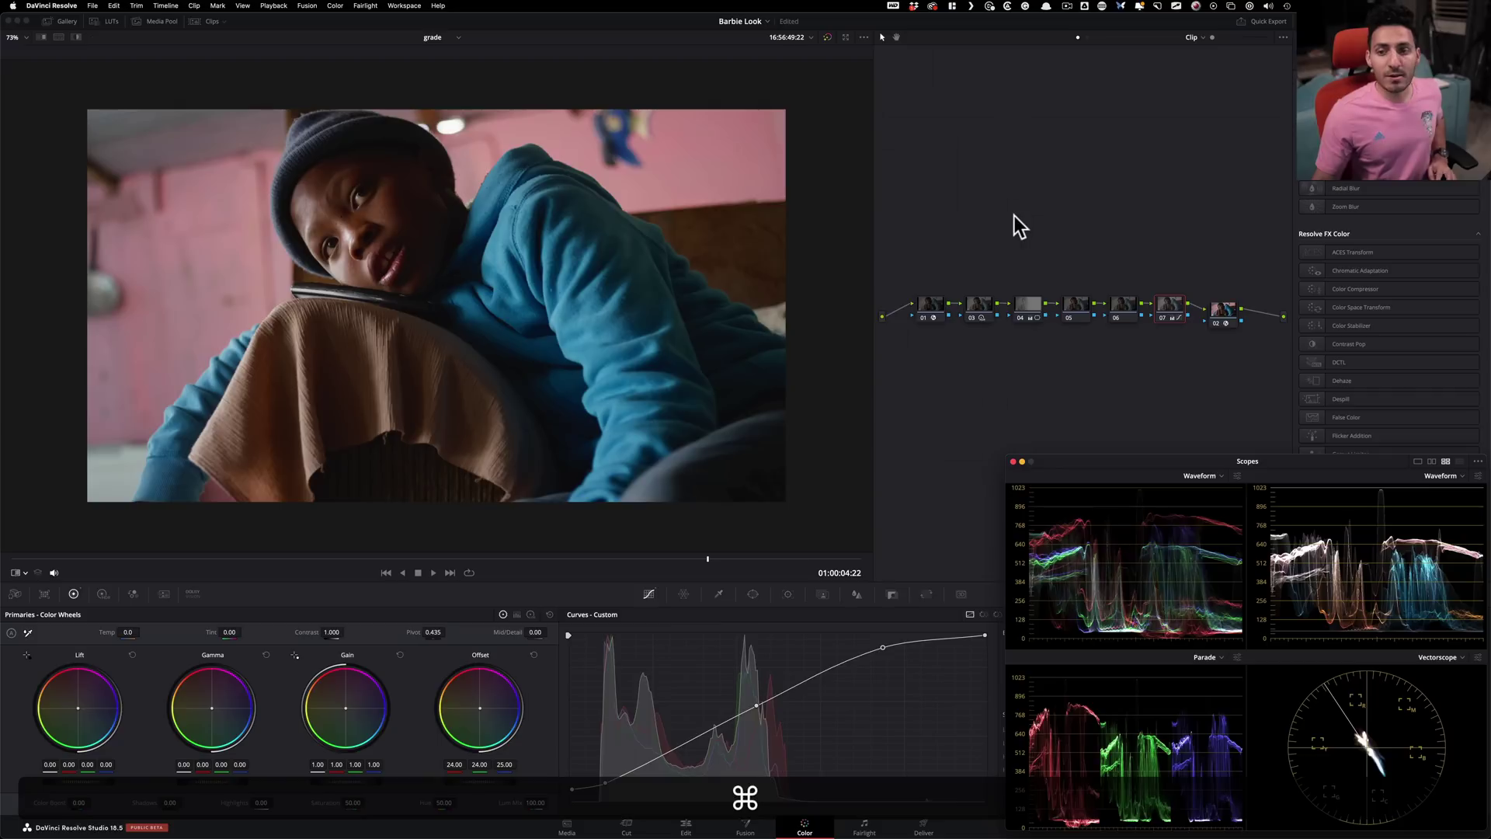
{"action": "left_click", "coordinate": [1087, 304]}
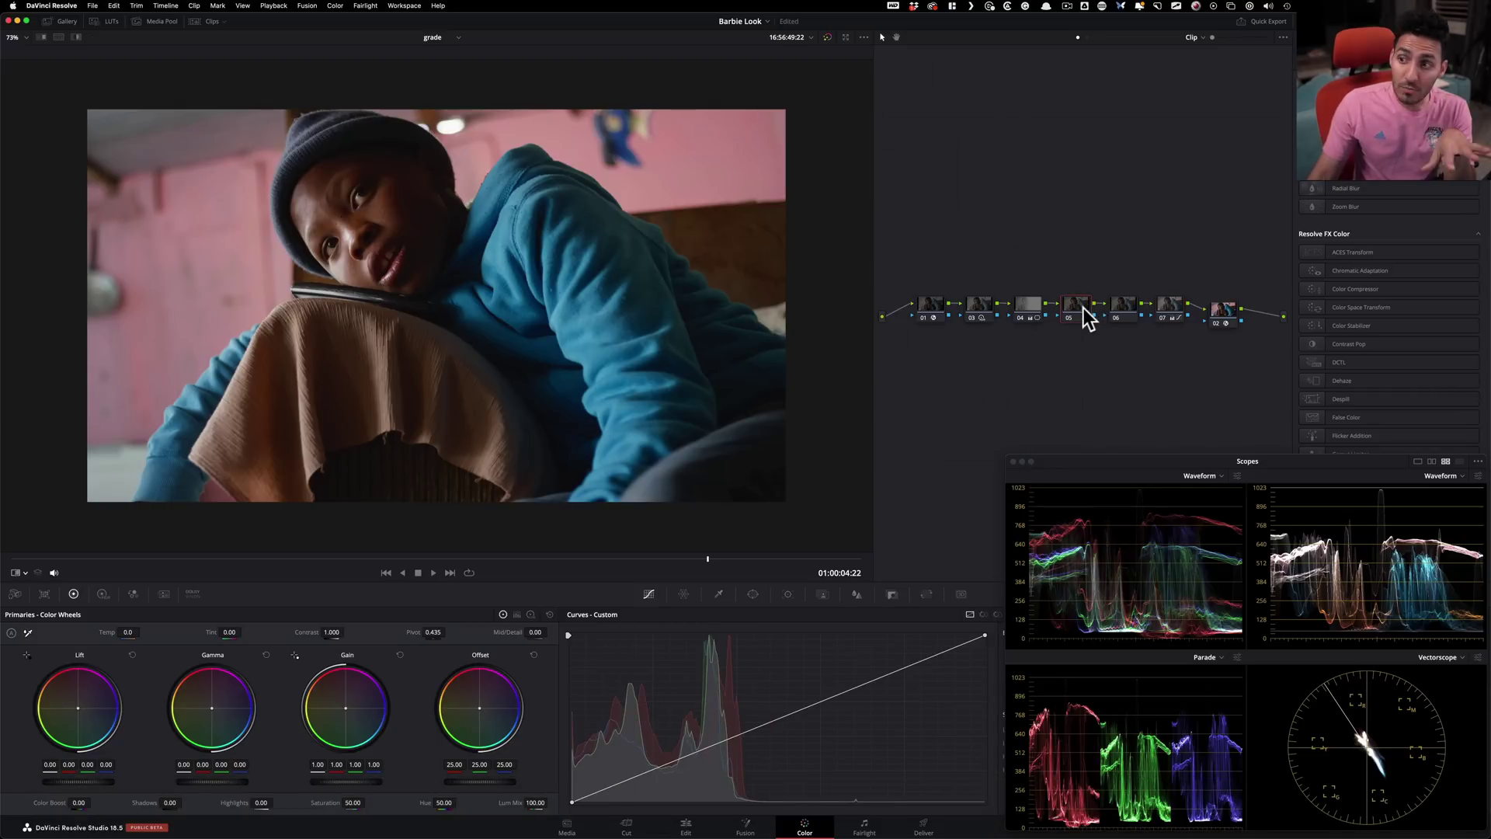
Step: Sample the pink wall with a 3D qualifier on node 05, adding a left-wall sample
{"action": "left_click", "coordinate": [716, 595]}
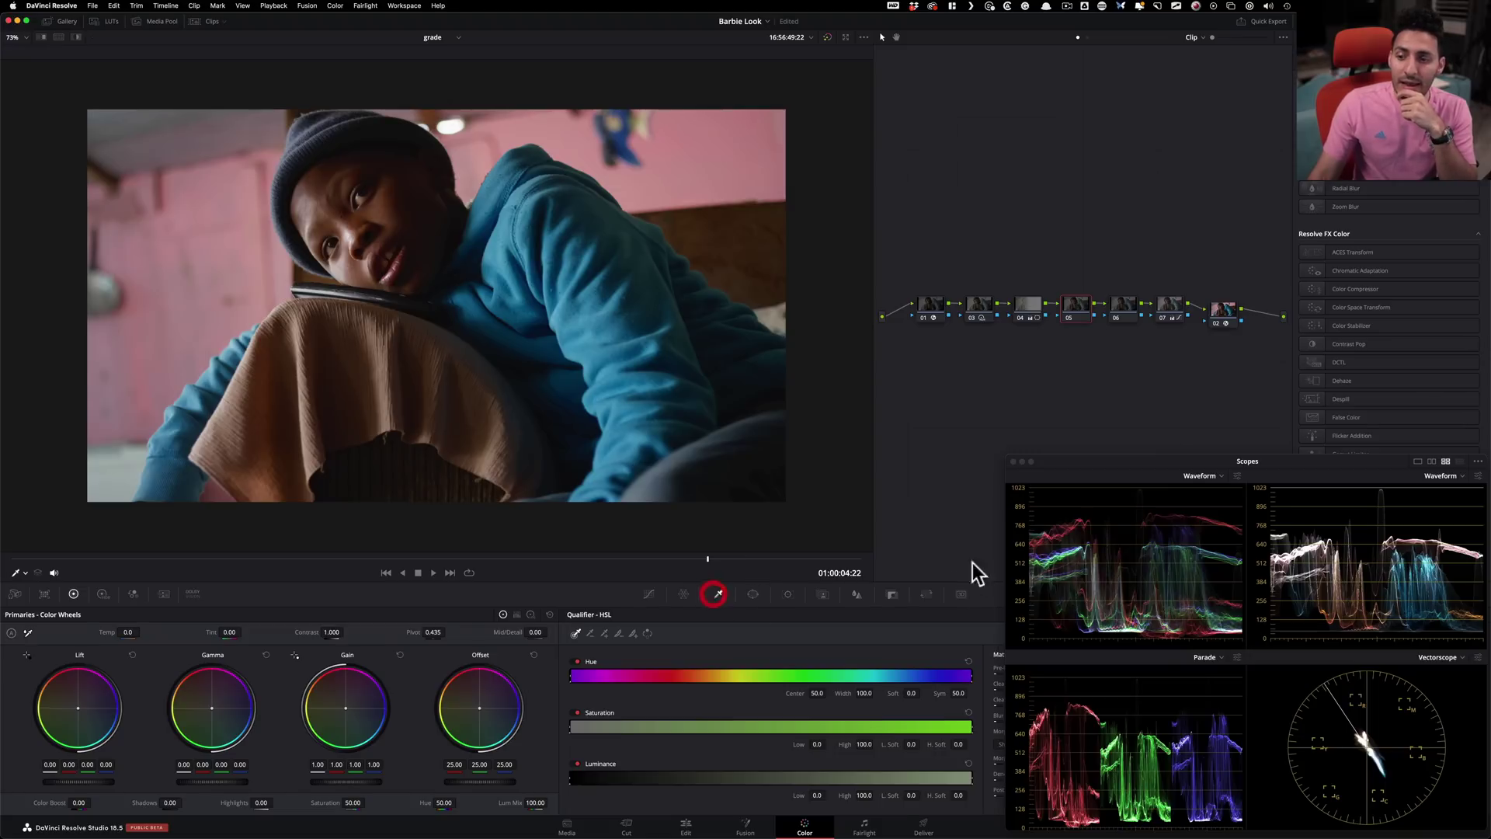
{"action": "left_click_drag", "start_coordinate": [1087, 461], "coordinate": [1047, 155]}
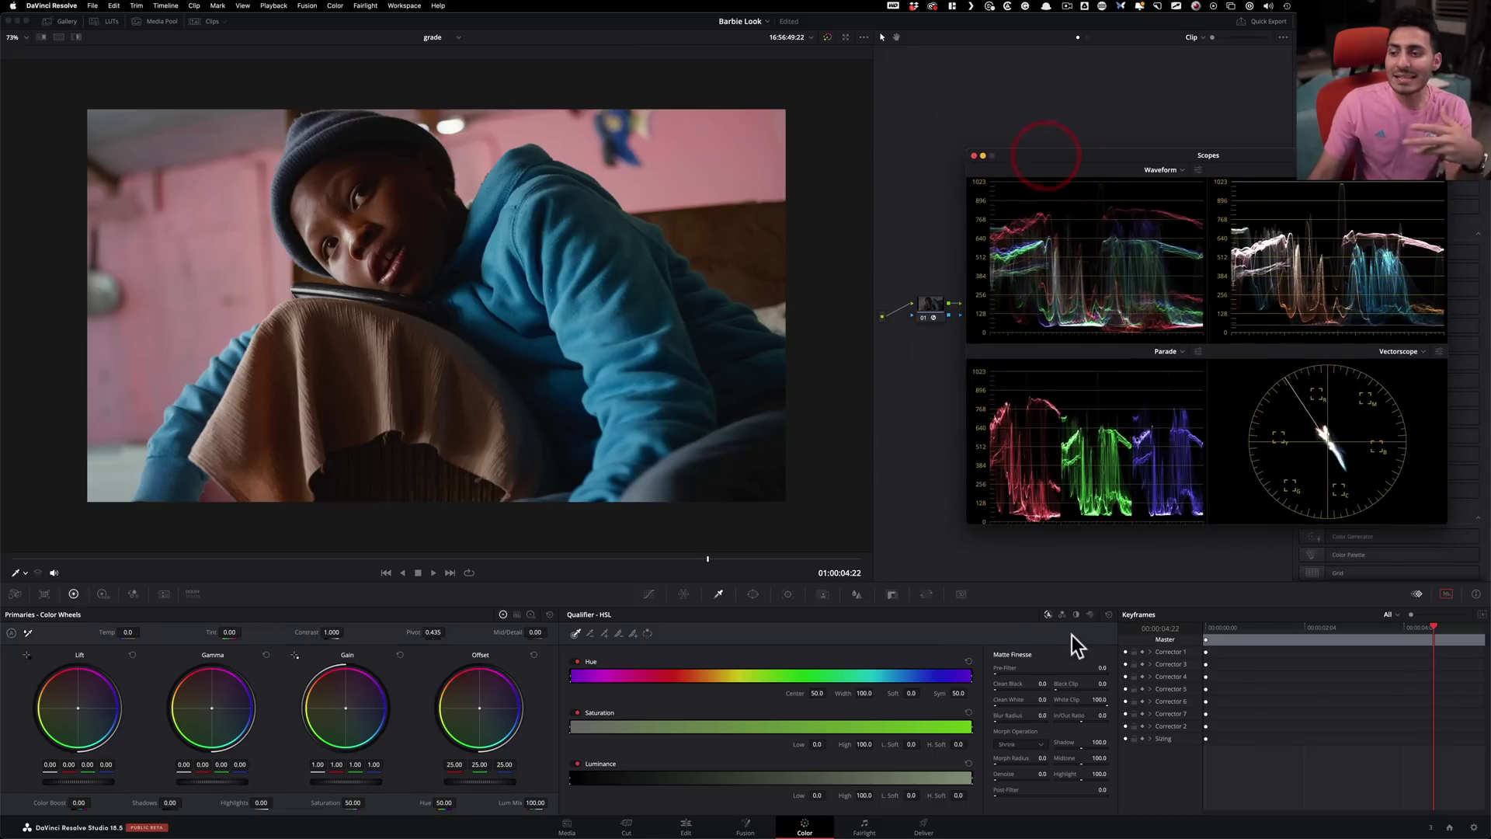
{"action": "left_click", "coordinate": [1090, 614]}
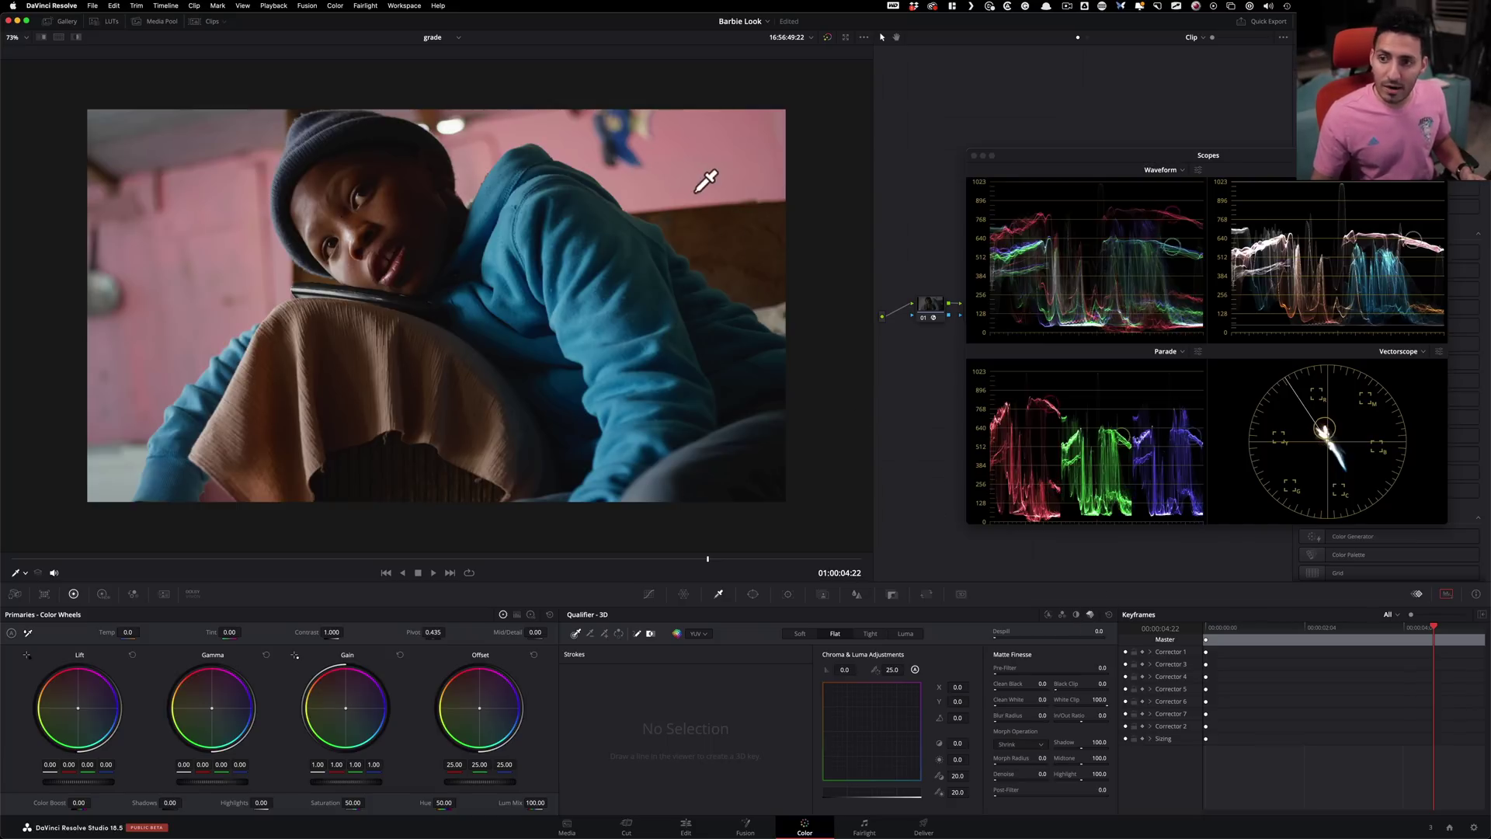
{"action": "left_click_drag", "start_coordinate": [695, 180], "coordinate": [726, 172]}
{"action": "left_click_drag", "start_coordinate": [167, 309], "coordinate": [172, 307]}
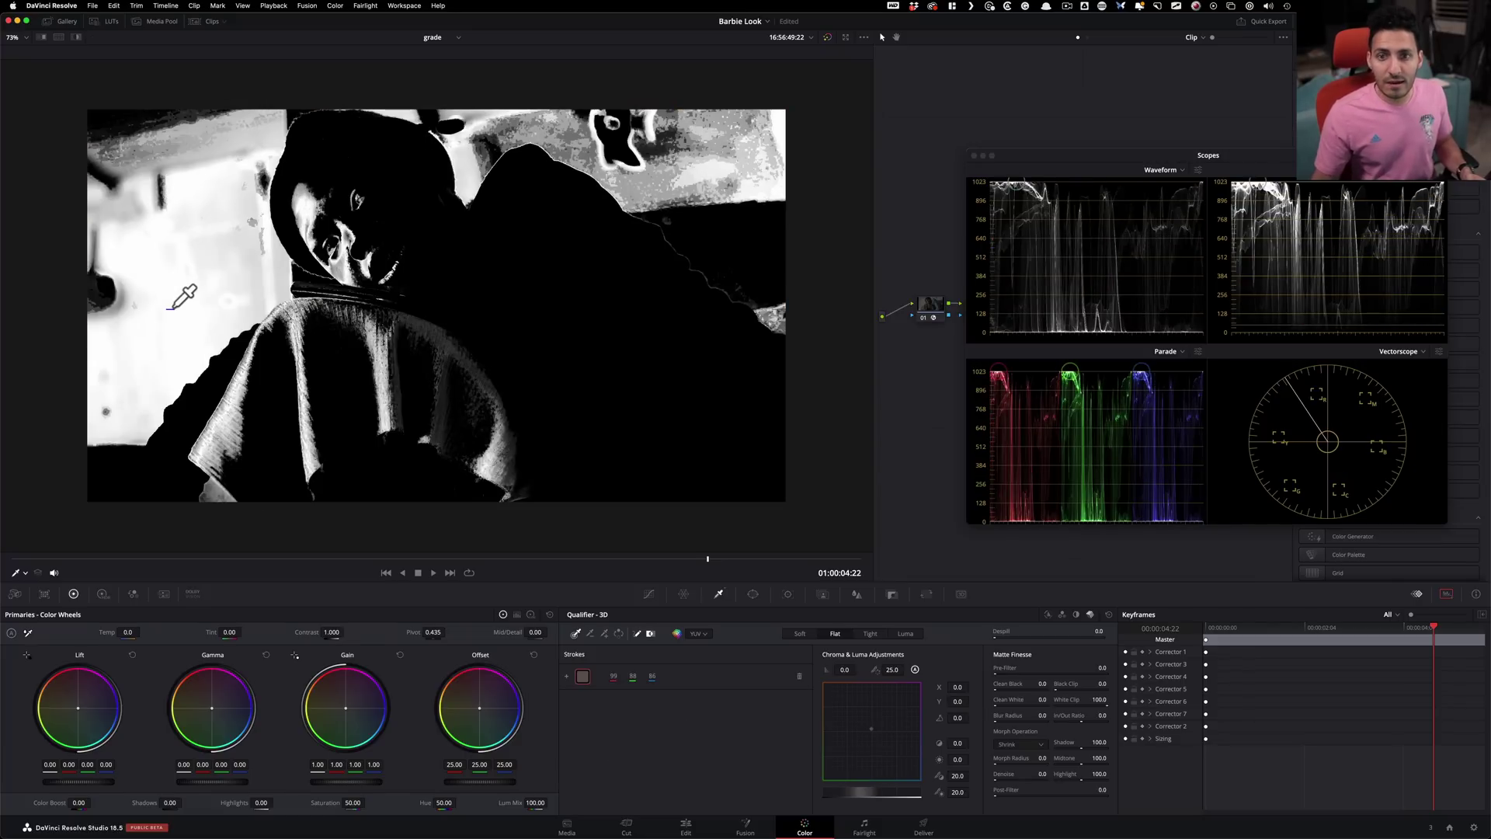
Step: Remove the ceiling from the key, add another wall sample, and set denoise to 31.9
{"action": "key", "text": "shift+h"}
{"action": "left_click", "coordinate": [439, 518]}
{"action": "left_click", "coordinate": [589, 634]}
{"action": "key", "text": "shift+h"}
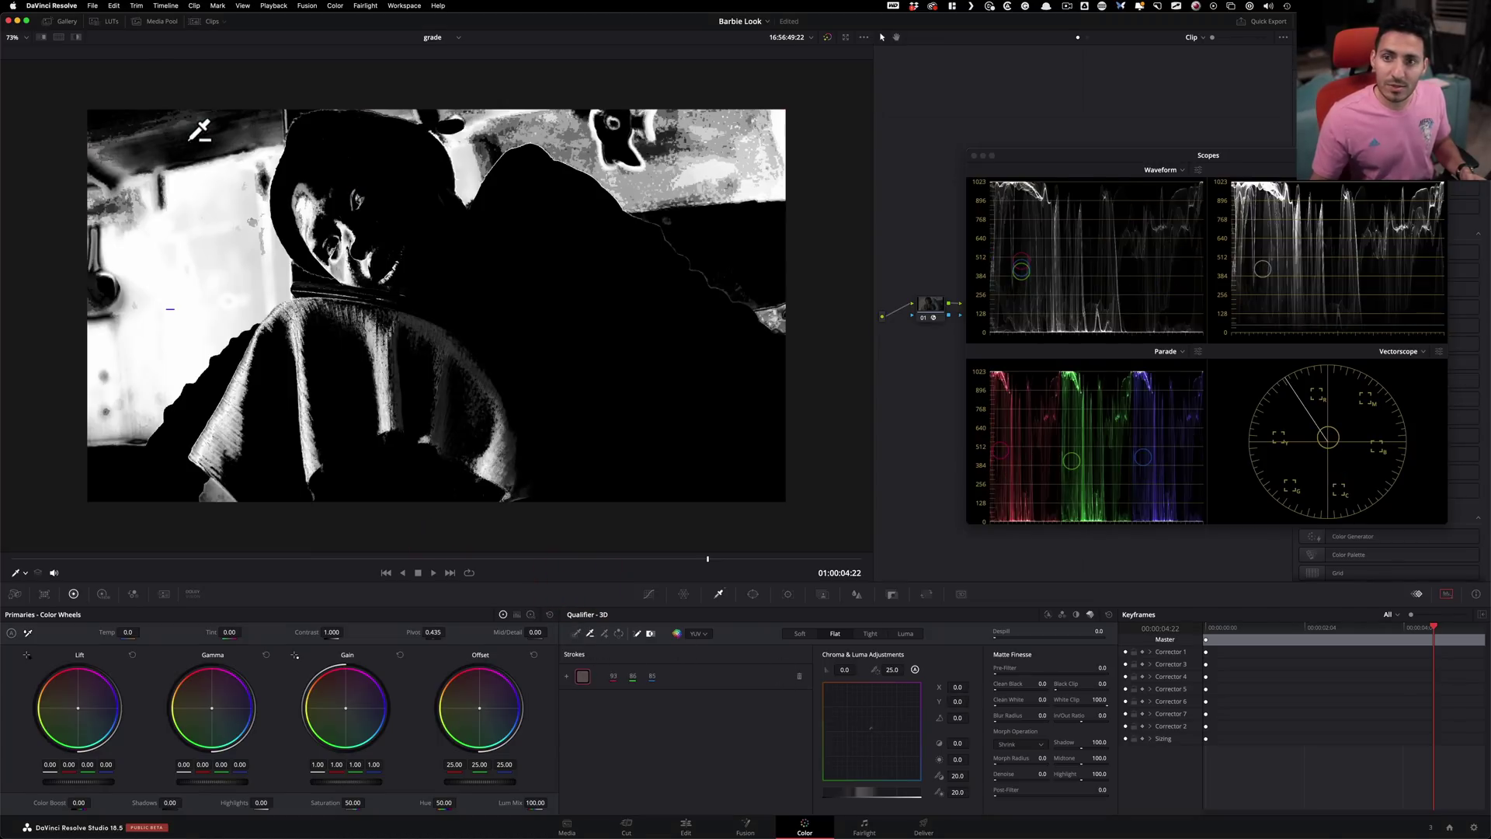
{"action": "left_click_drag", "start_coordinate": [200, 130], "coordinate": [198, 134]}
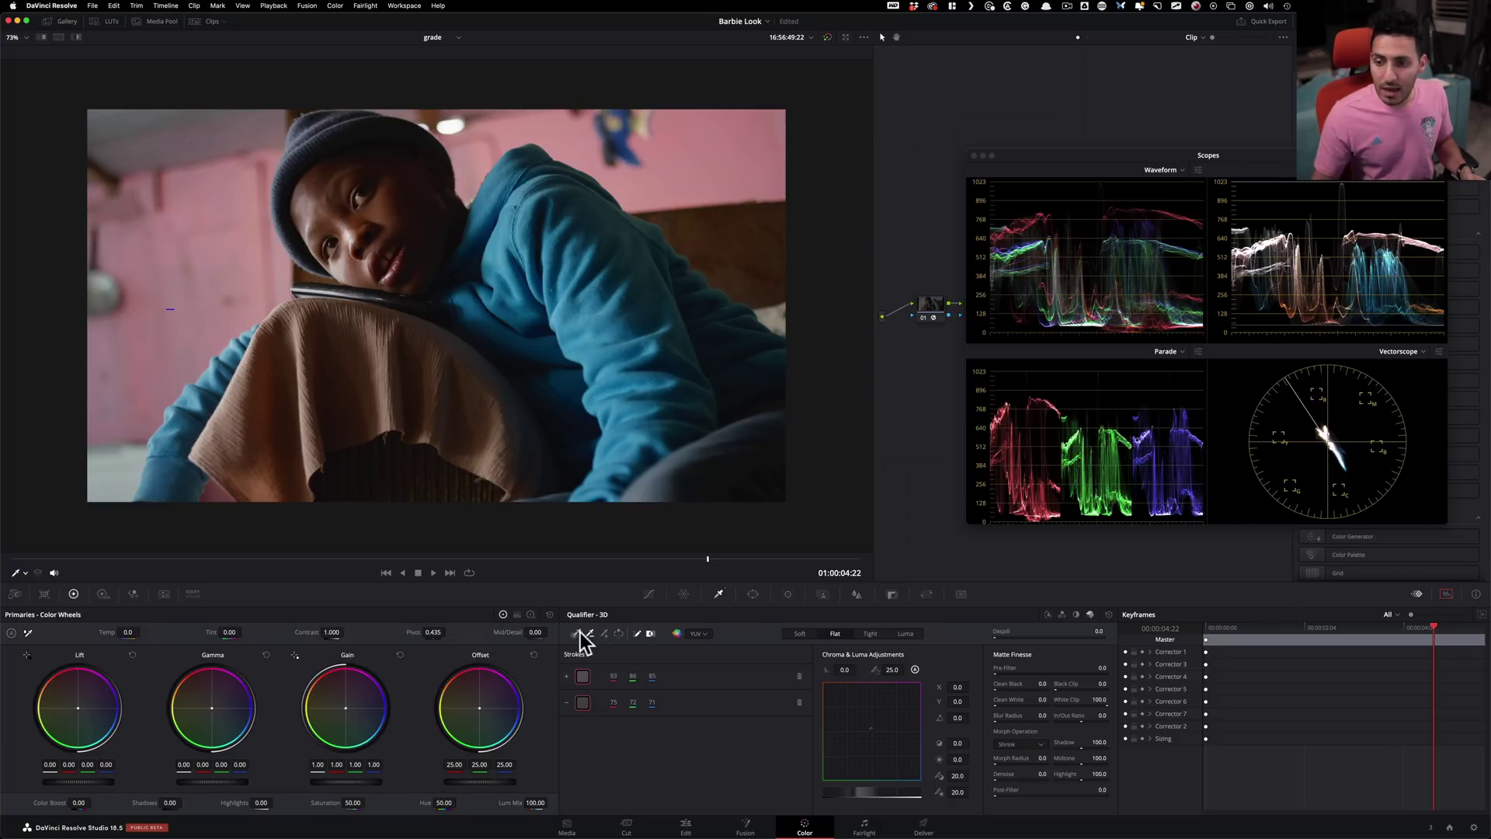
{"action": "left_click", "coordinate": [603, 633]}
{"action": "left_click", "coordinate": [690, 149]}
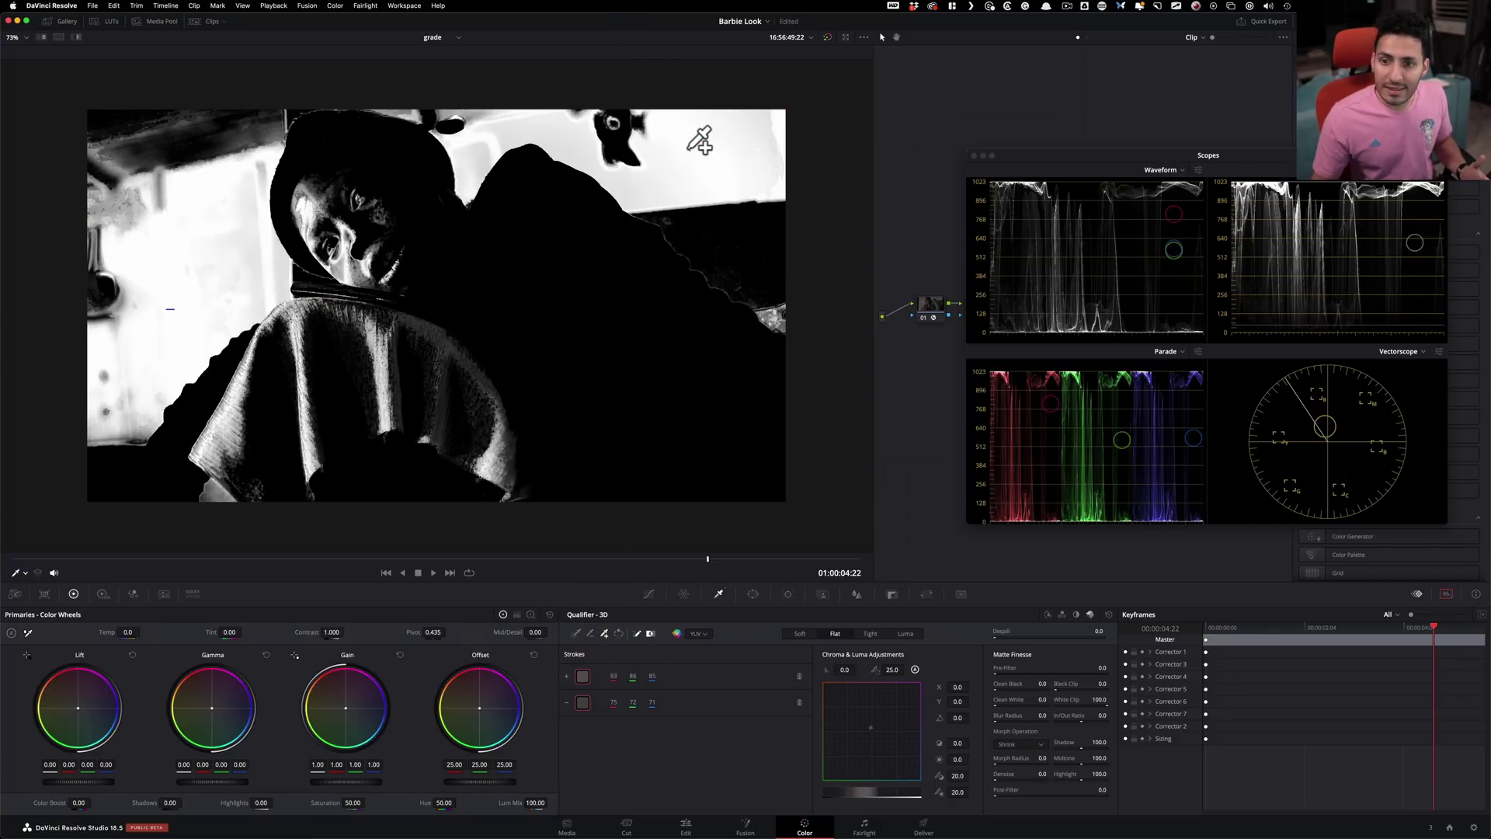
{"action": "left_click_drag", "start_coordinate": [690, 149], "coordinate": [691, 150]}
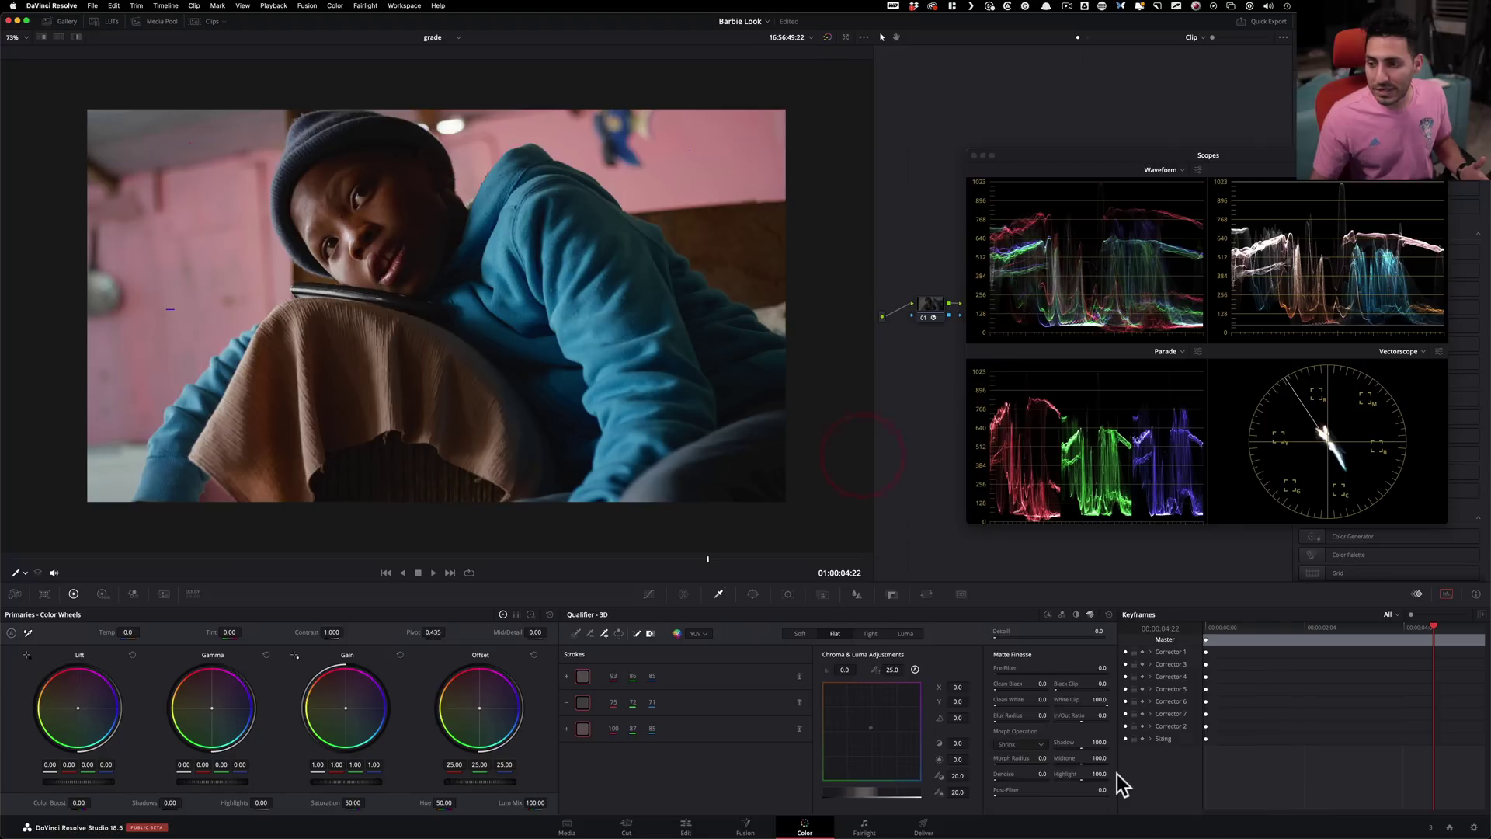
{"action": "left_click_drag", "start_coordinate": [1040, 776], "coordinate": [1068, 777]}
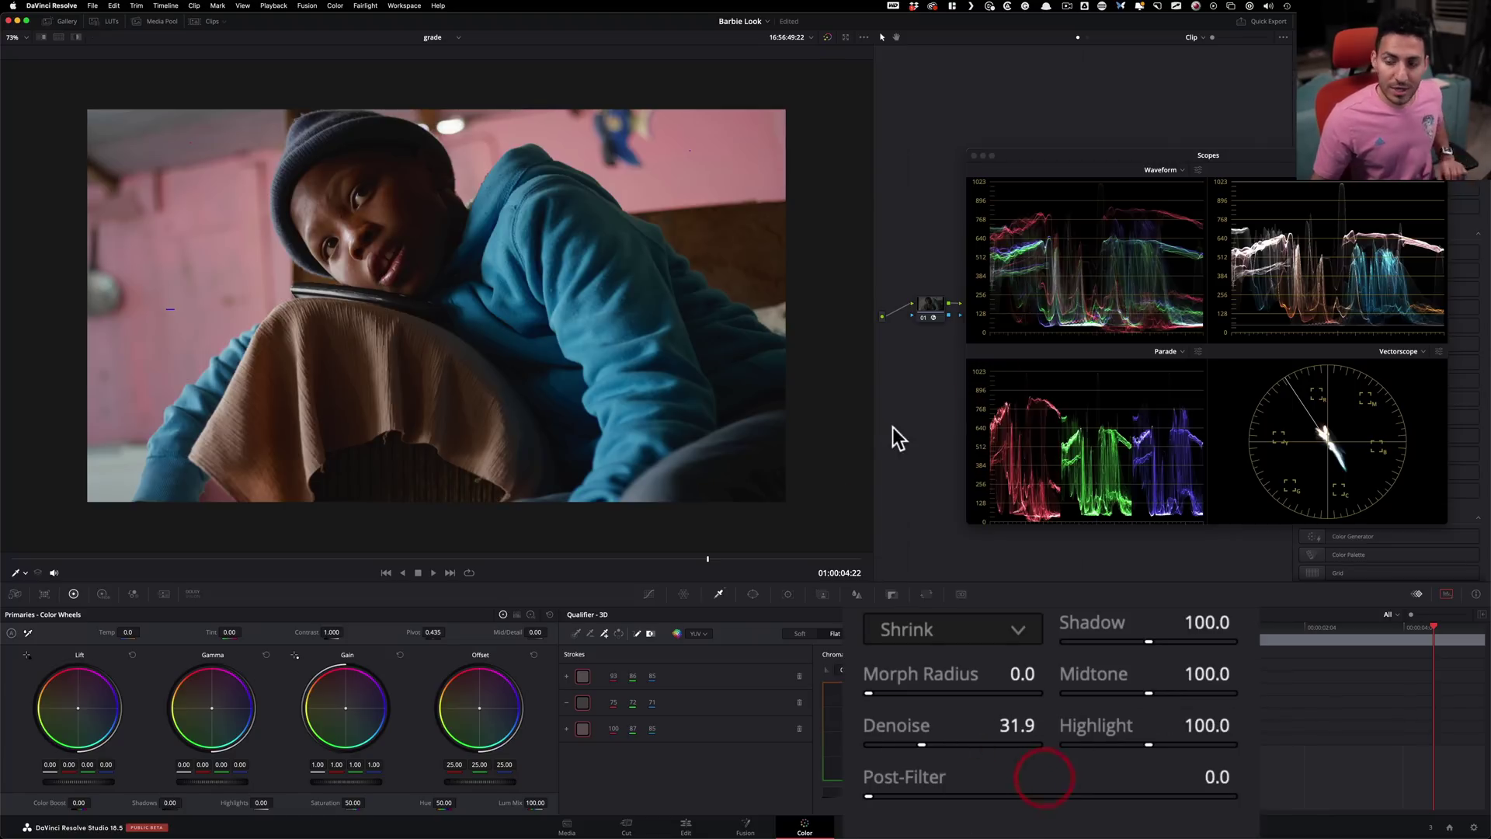
{"action": "left_click_drag", "start_coordinate": [1065, 150], "coordinate": [1099, 463]}
{"action": "left_click", "coordinate": [1100, 463]}
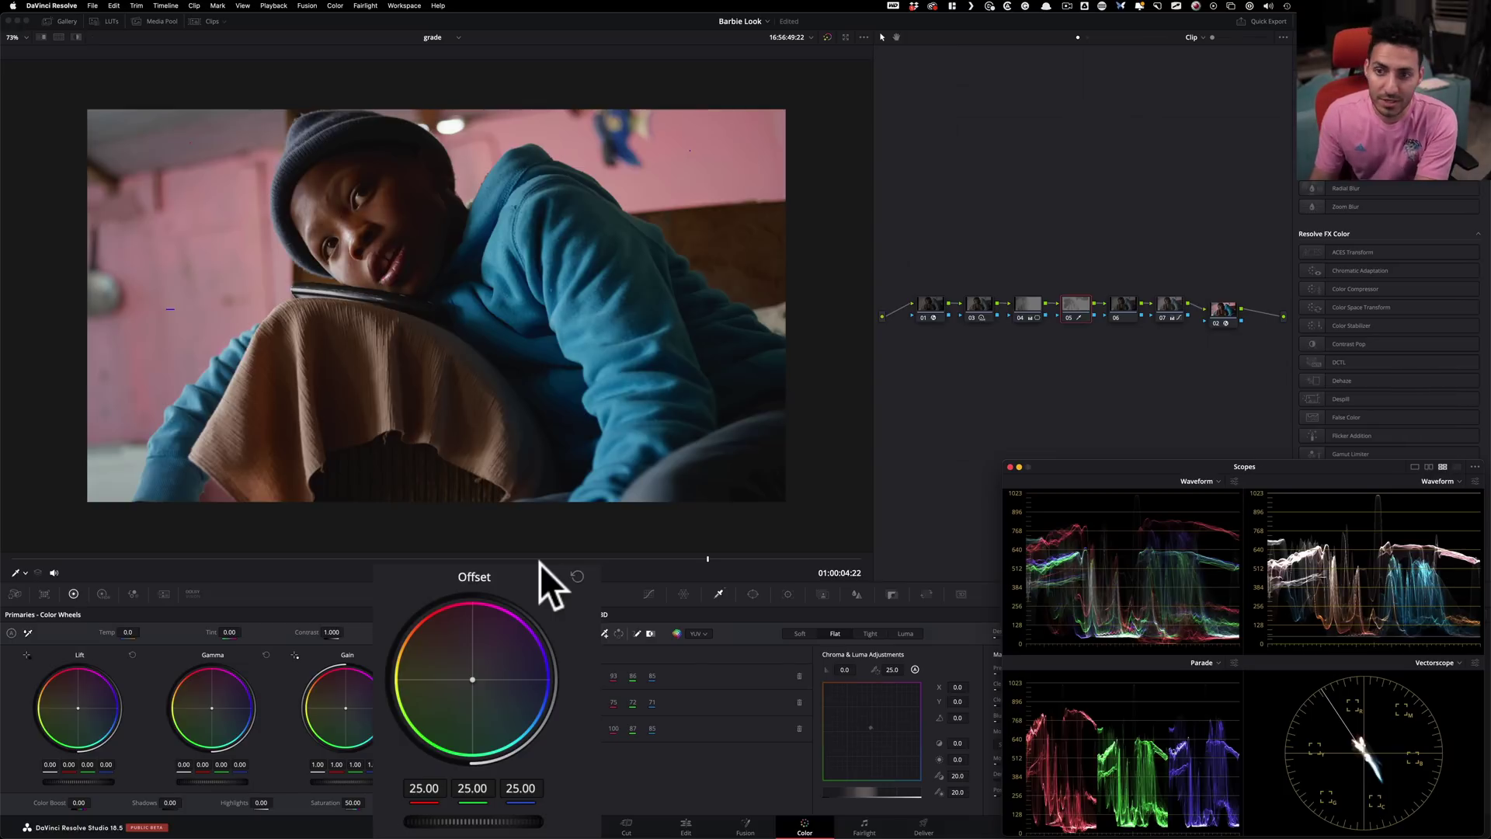
Step: Beside the Barbie reference, raise offset red and blue to 29.00, then return to the full clip
{"action": "key", "text": "alt+super+w"}
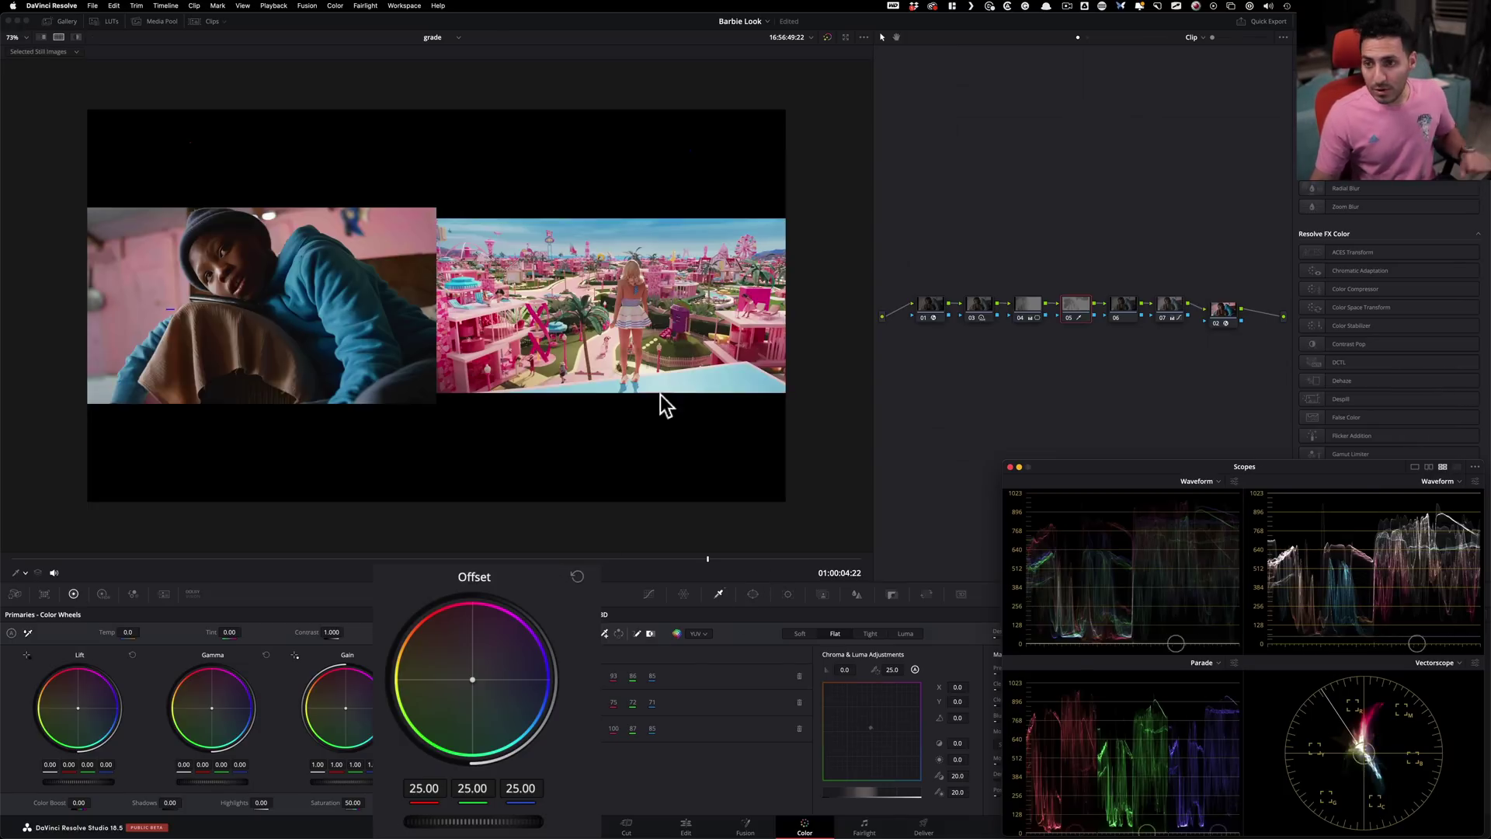
{"action": "key", "text": "shift+z"}
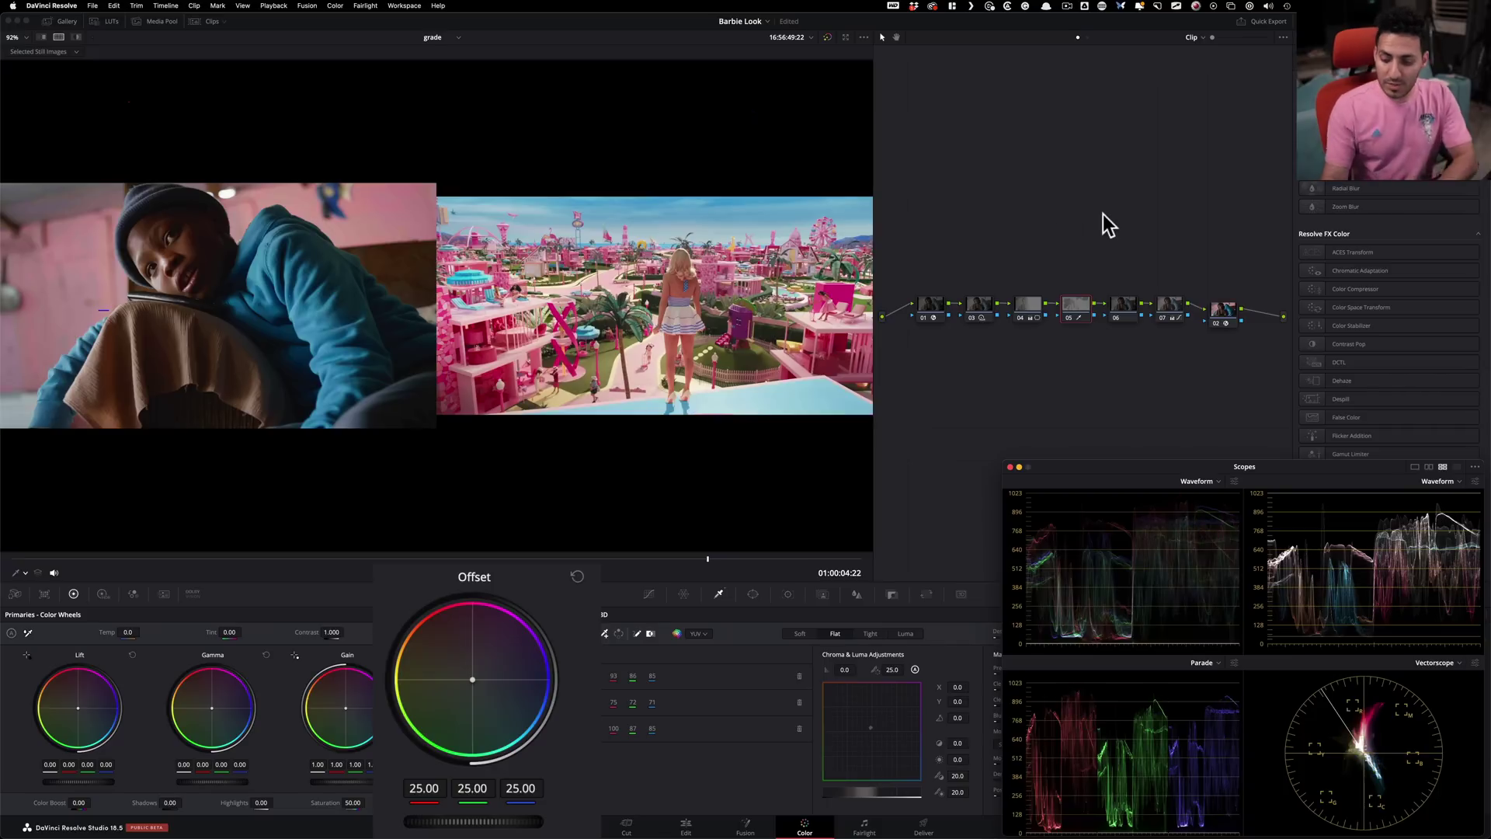
{"action": "key", "text": "KP_5"}
{"action": "key", "text": "KP_5"}
{"action": "key", "text": "KP_5"}
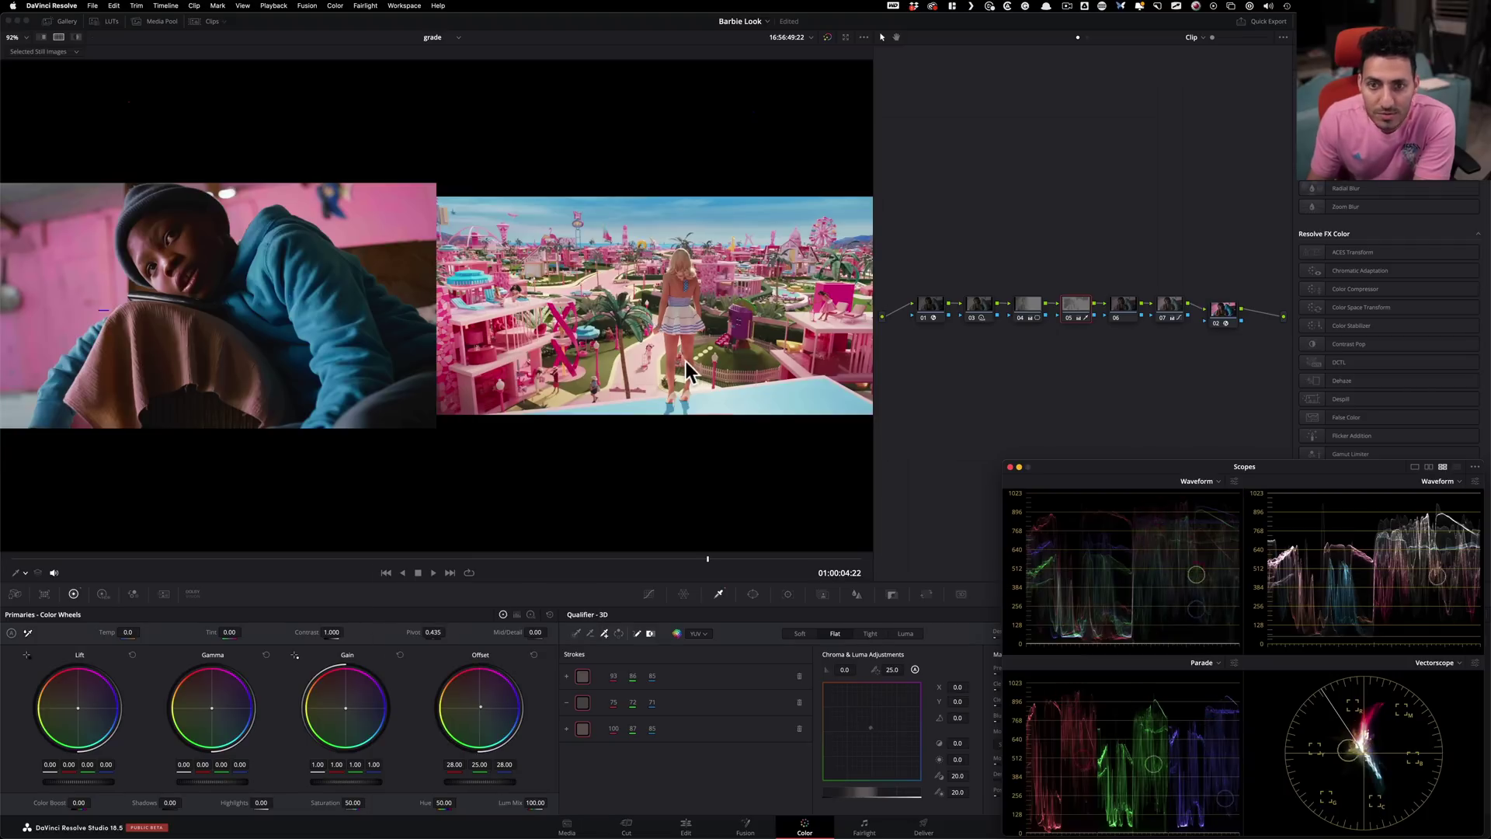
{"action": "key", "text": "KP_5"}
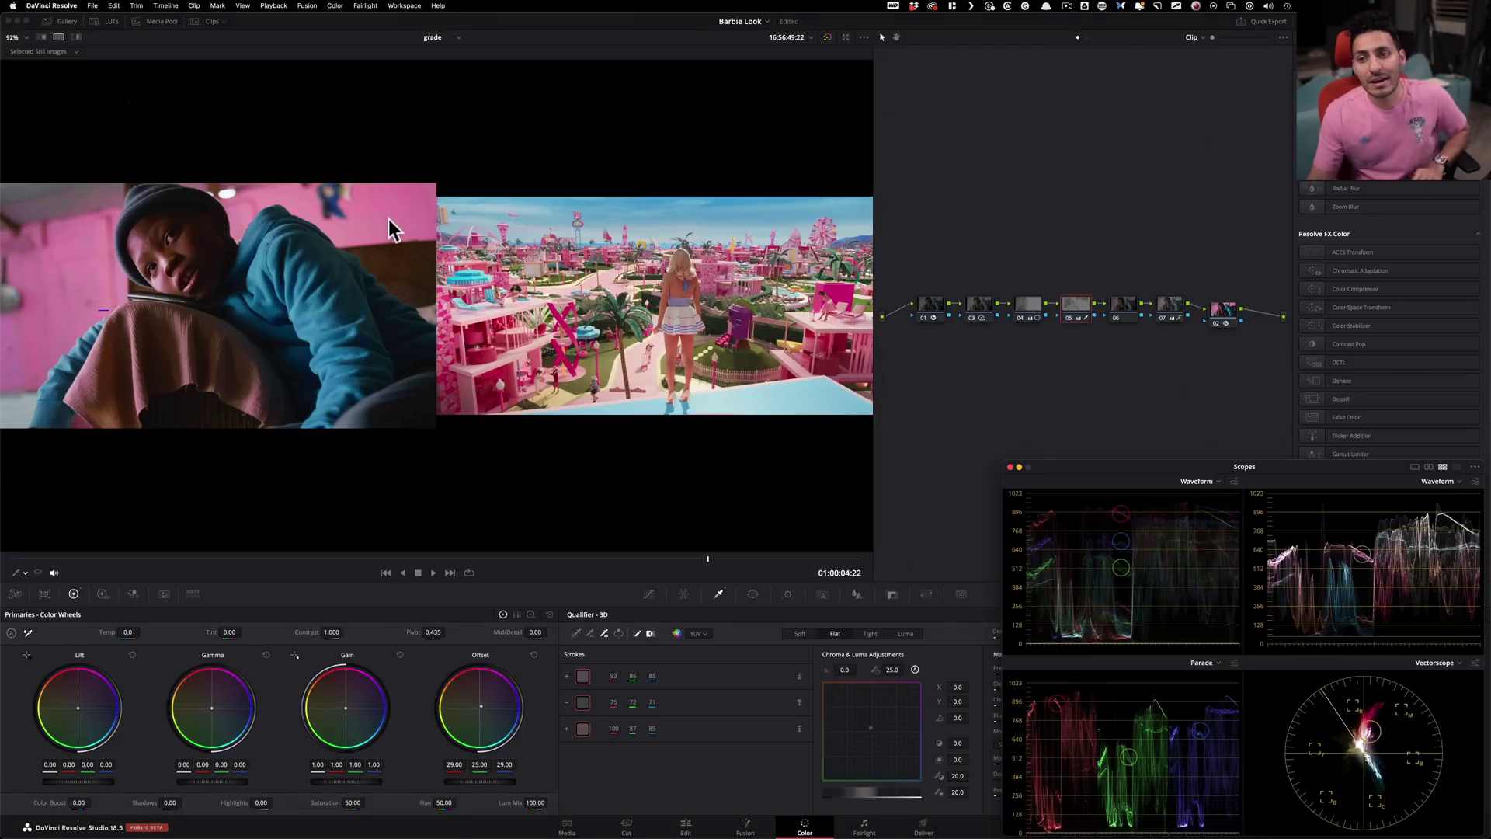
{"action": "key", "text": "super"}
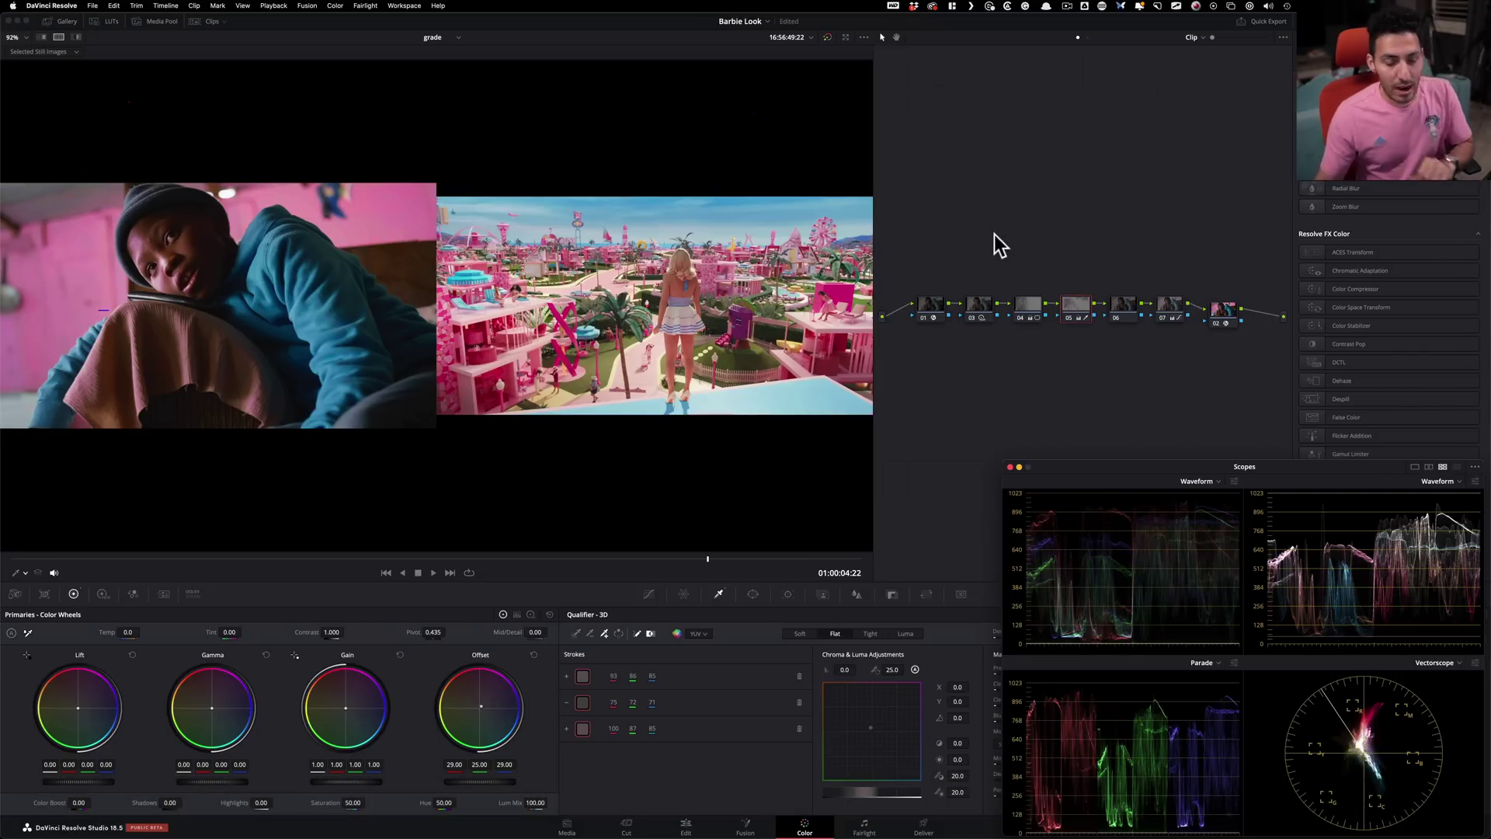
{"action": "key", "text": "super+w"}
{"action": "key", "text": "super+w"}
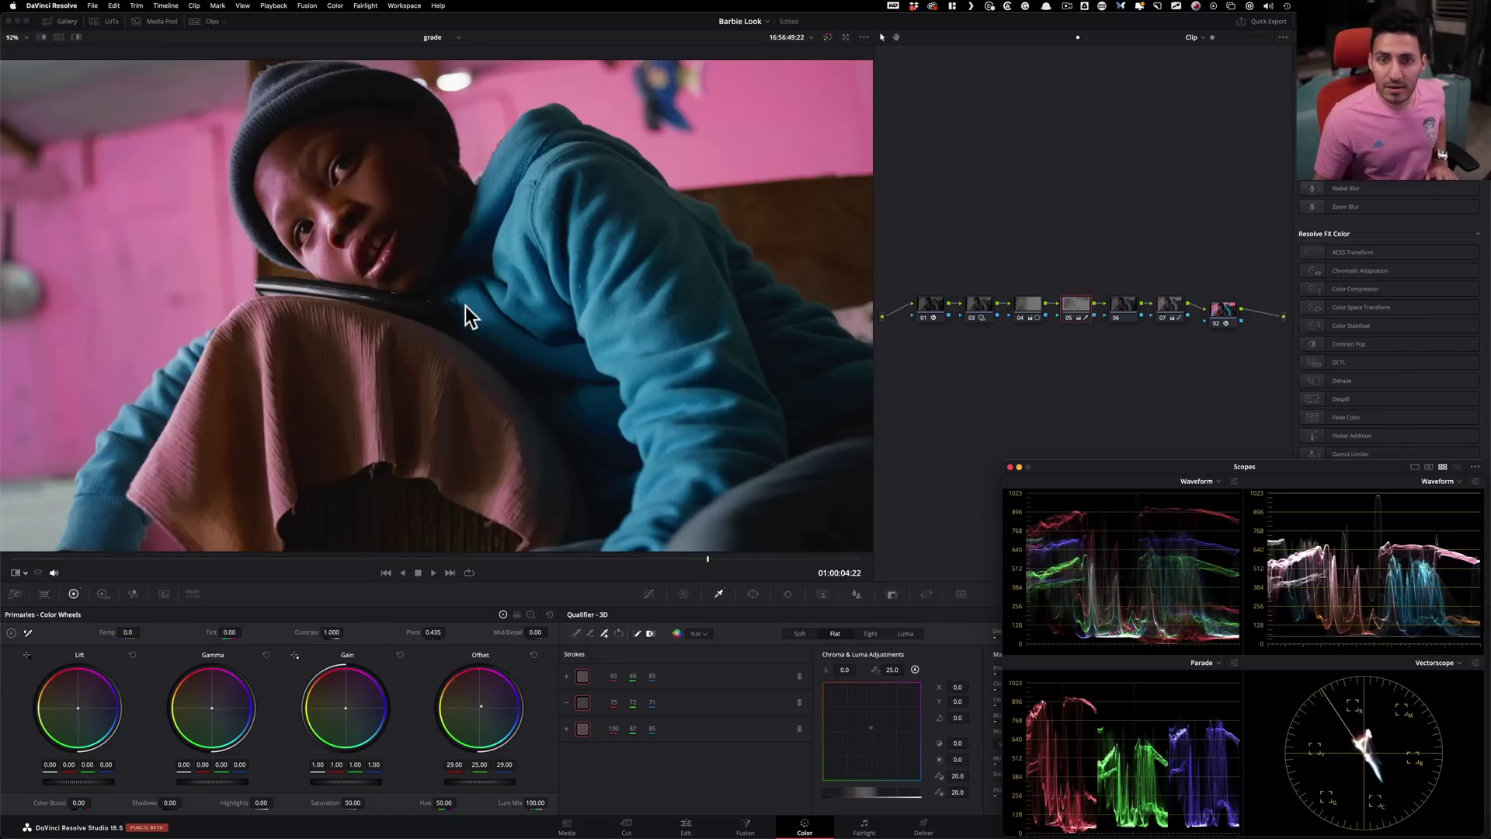
{"action": "scroll", "coordinate": [277, 291], "scroll_direction": "down", "scroll_amount": 2}
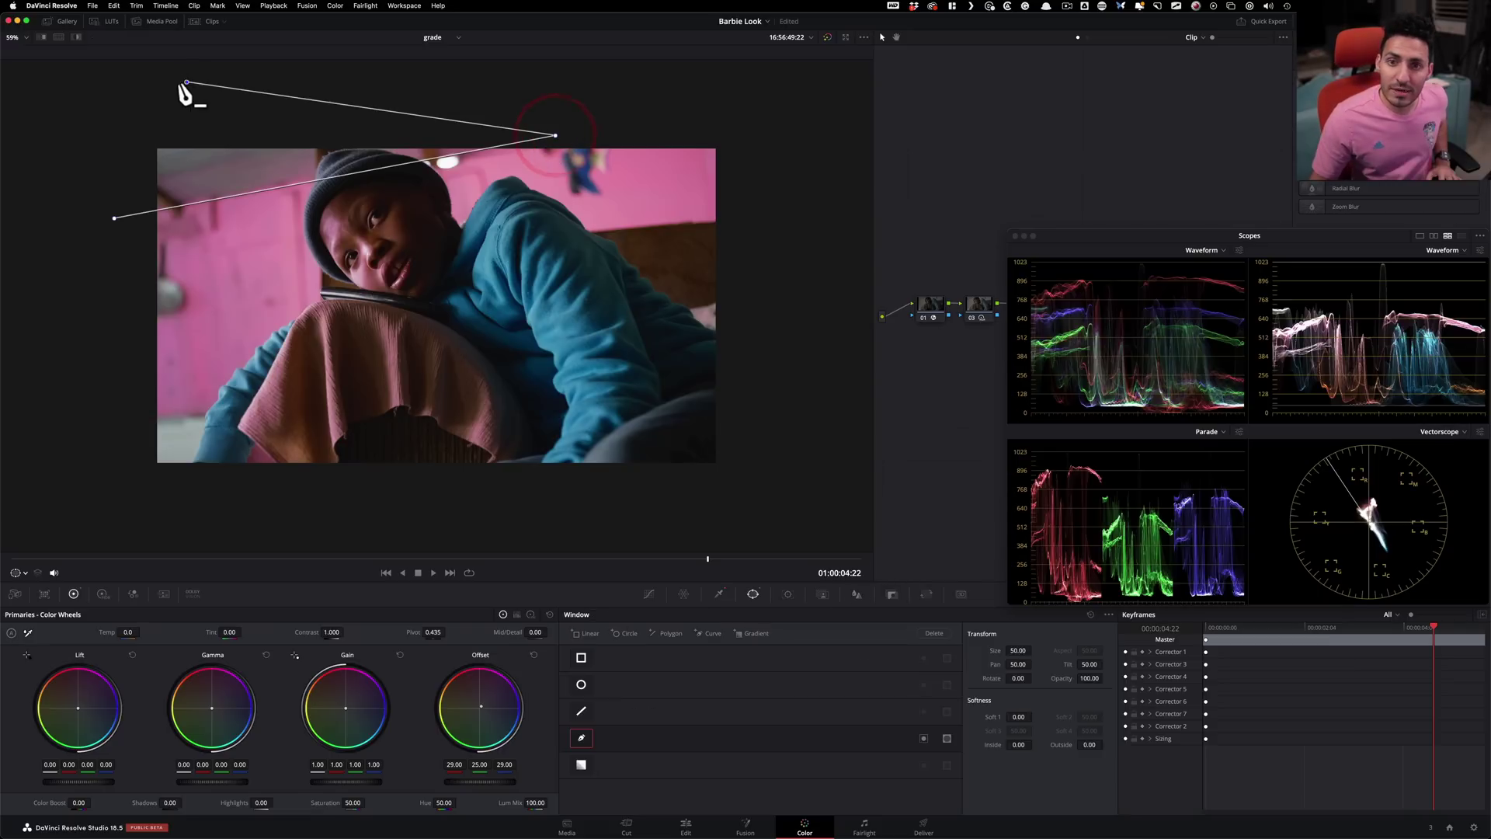
Step: Draw an inverted polygon window over the upper-left ceiling with softness 0.64 inside, 1.10 outside
{"action": "left_click", "coordinate": [187, 82]}
{"action": "left_click", "coordinate": [76, 105]}
{"action": "left_click", "coordinate": [114, 218]}
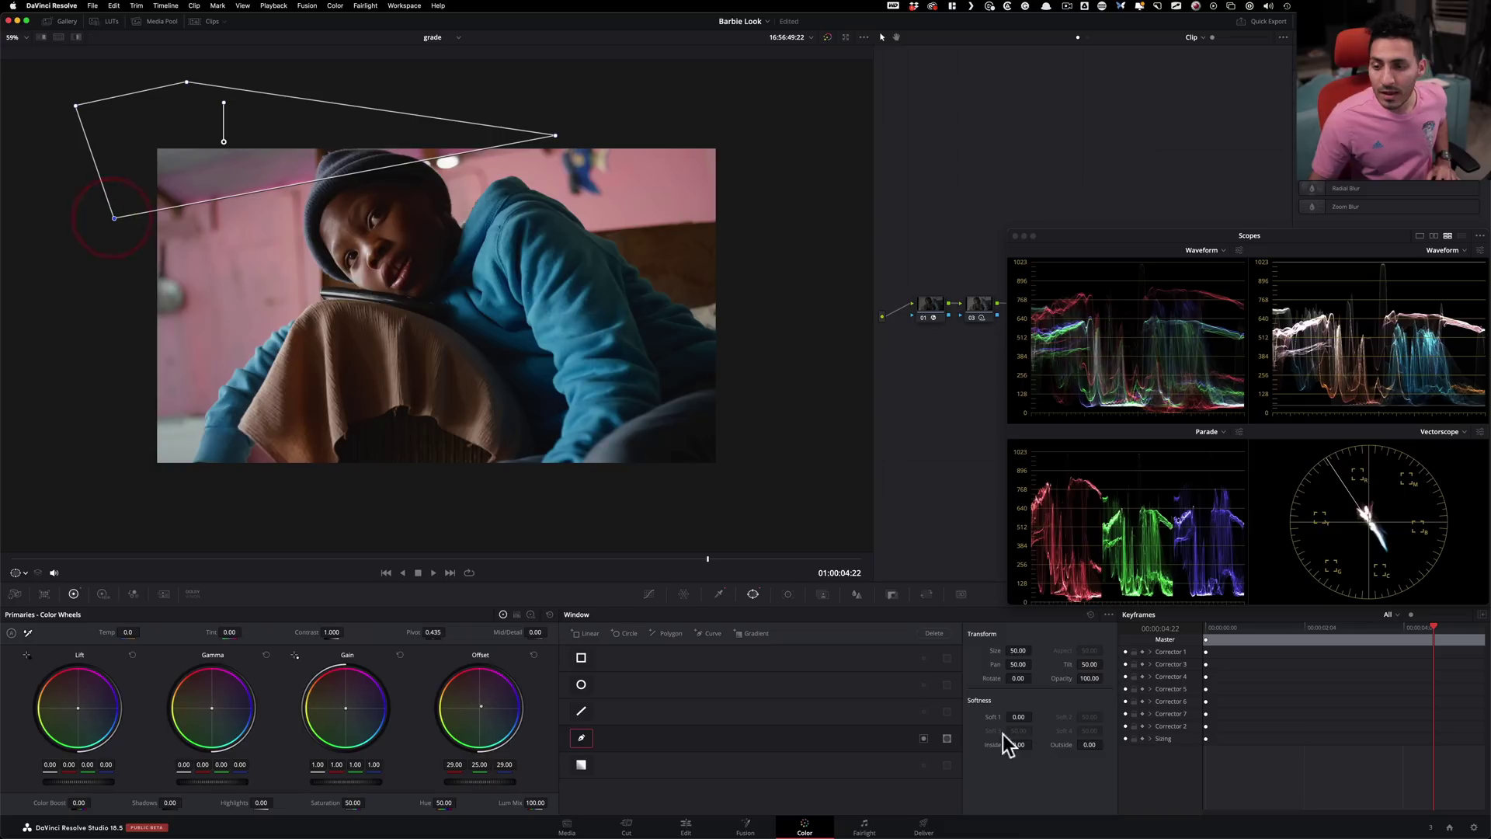
{"action": "left_click", "coordinate": [924, 738]}
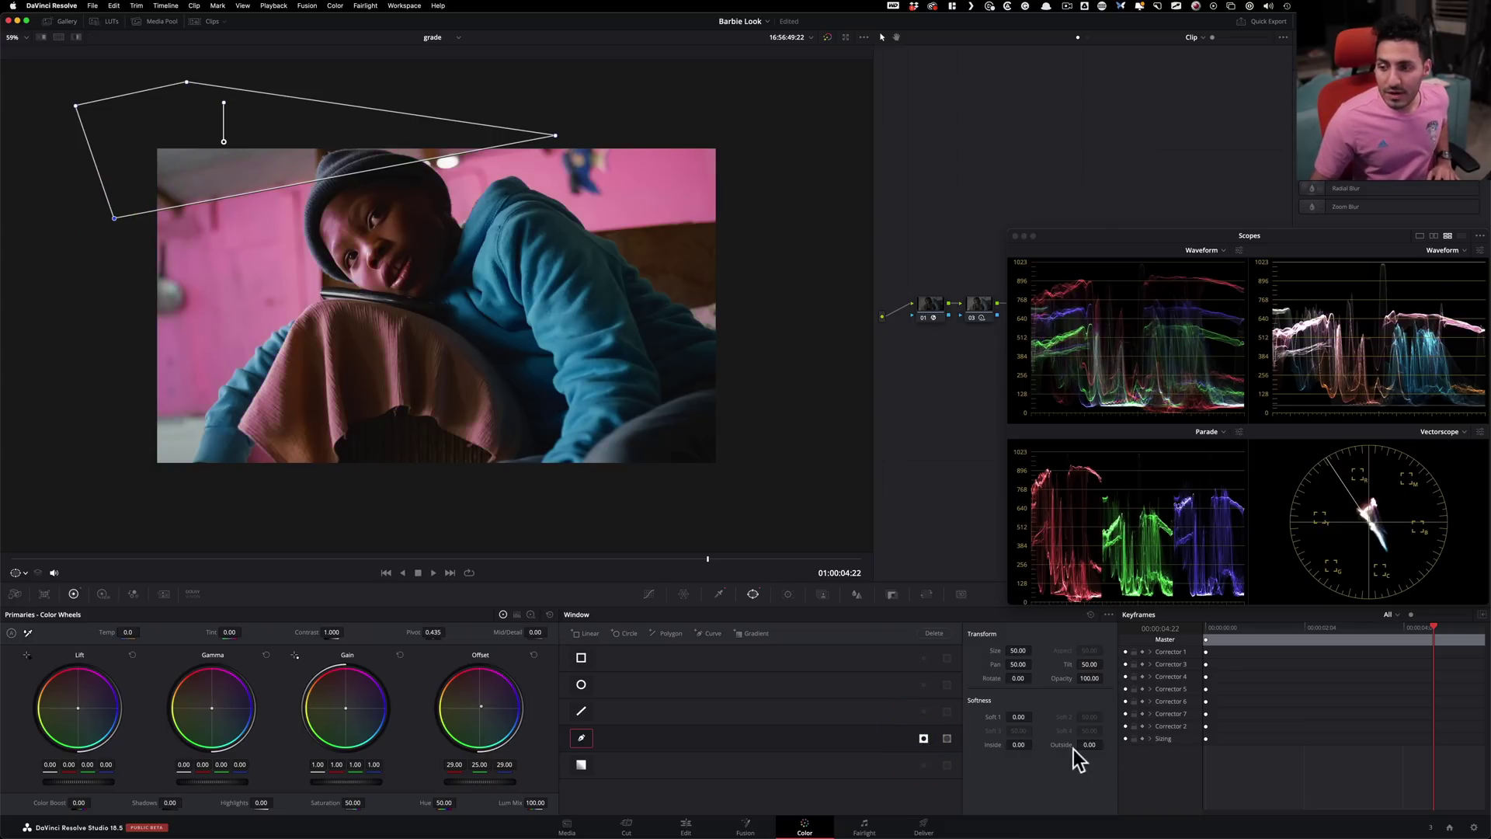
{"action": "left_click_drag", "start_coordinate": [1018, 744], "coordinate": [1045, 744]}
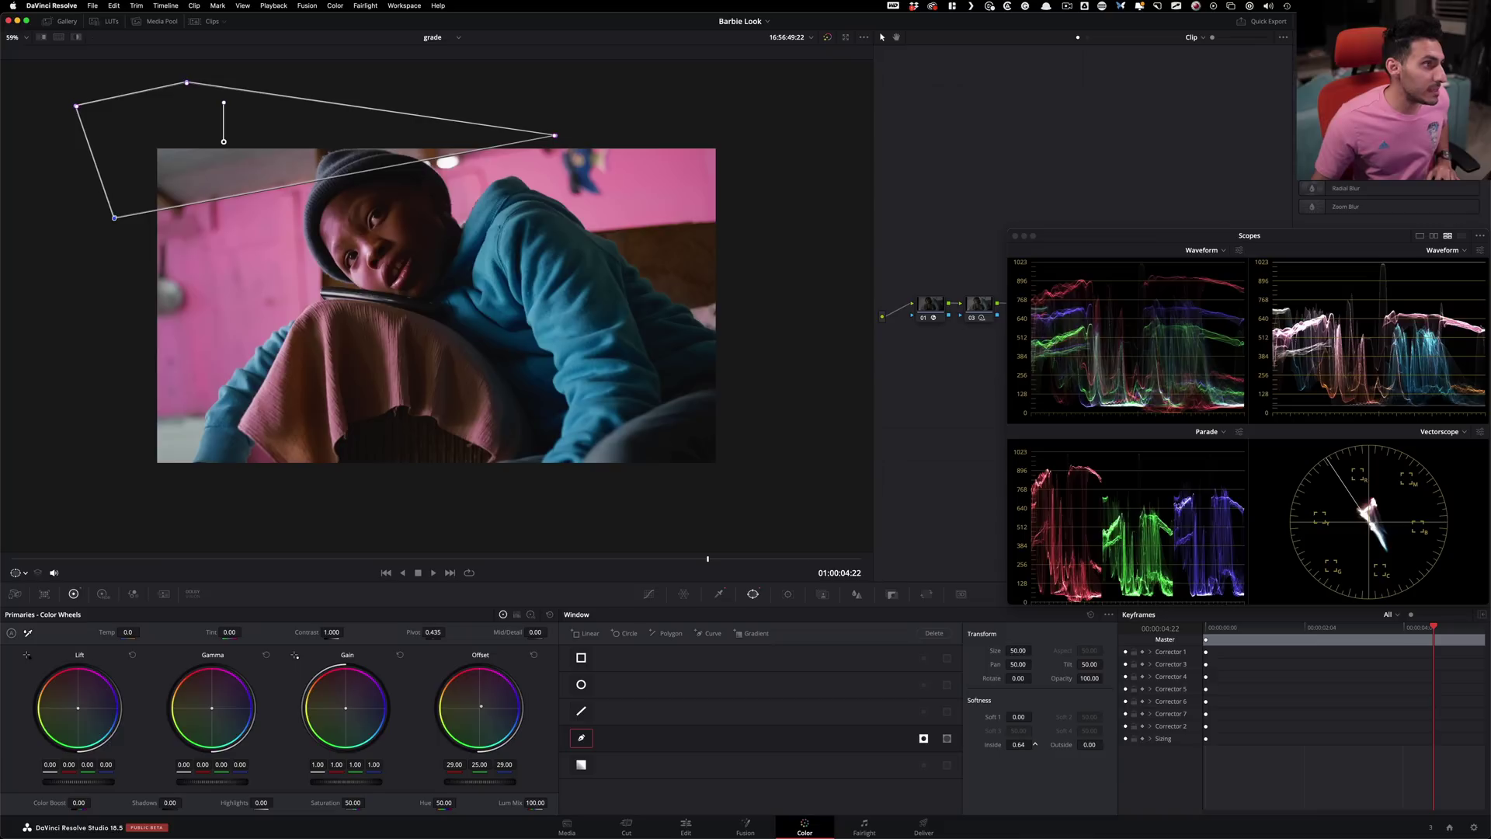
{"action": "left_click_drag", "start_coordinate": [1090, 744], "coordinate": [1106, 744]}
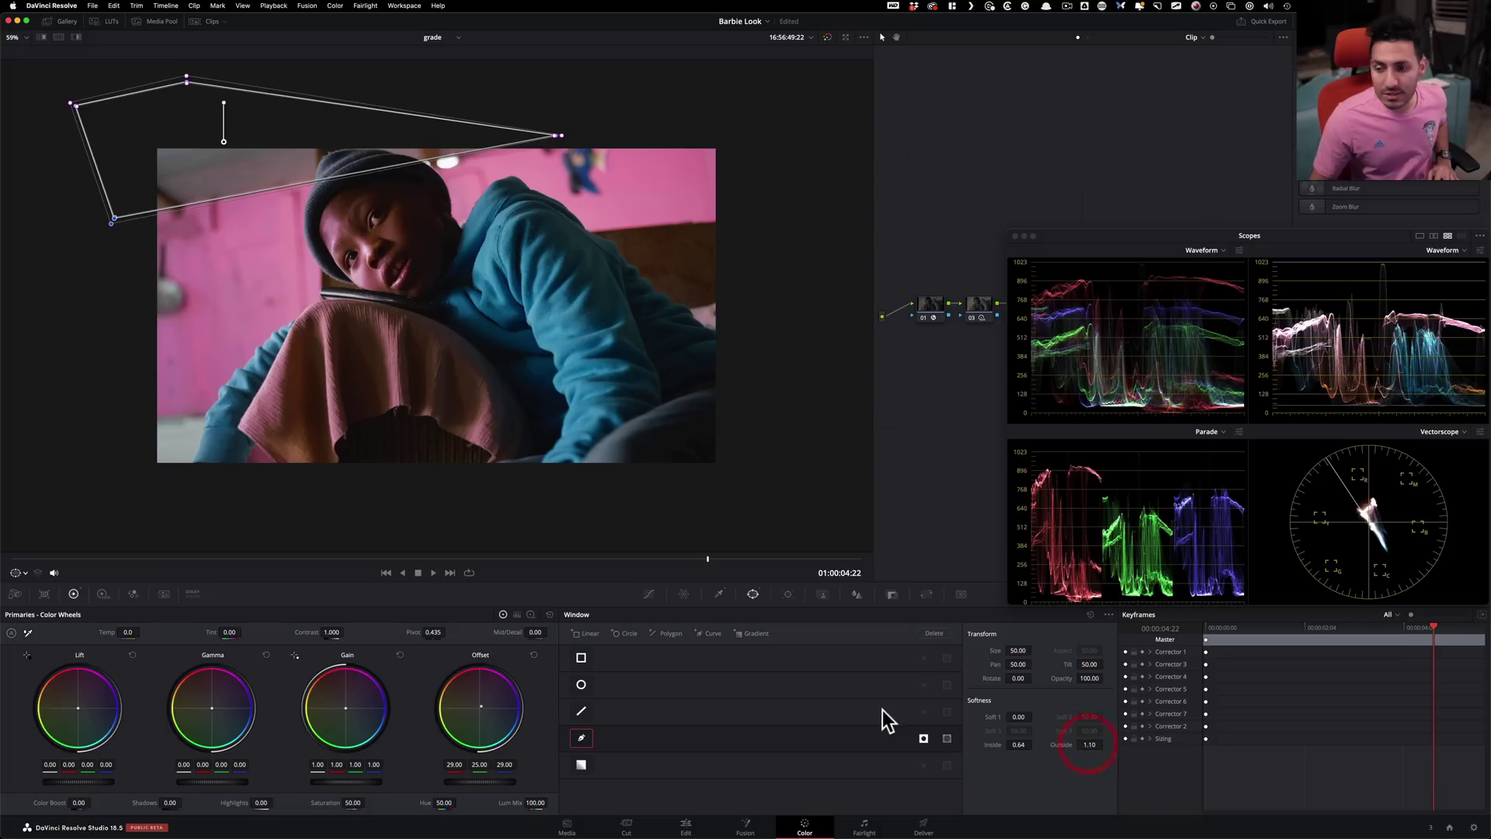
{"action": "left_click", "coordinate": [788, 594]}
Step: In Frame mode, keyframe the ceiling window's position at frames 4:09 and 3:02
{"action": "left_click", "coordinate": [1073, 637]}
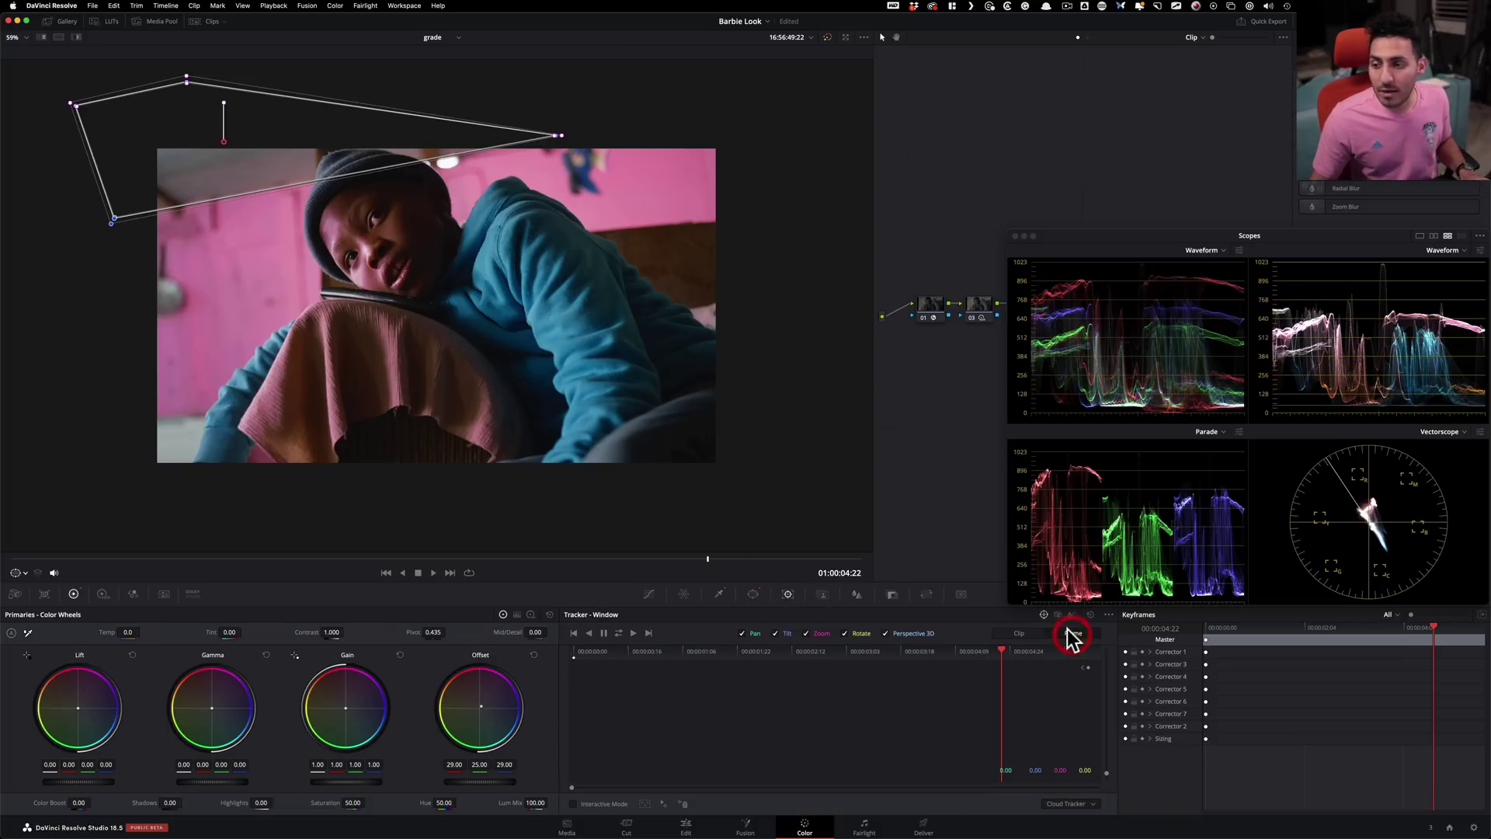
{"action": "left_click_drag", "start_coordinate": [1056, 651], "coordinate": [1227, 649]}
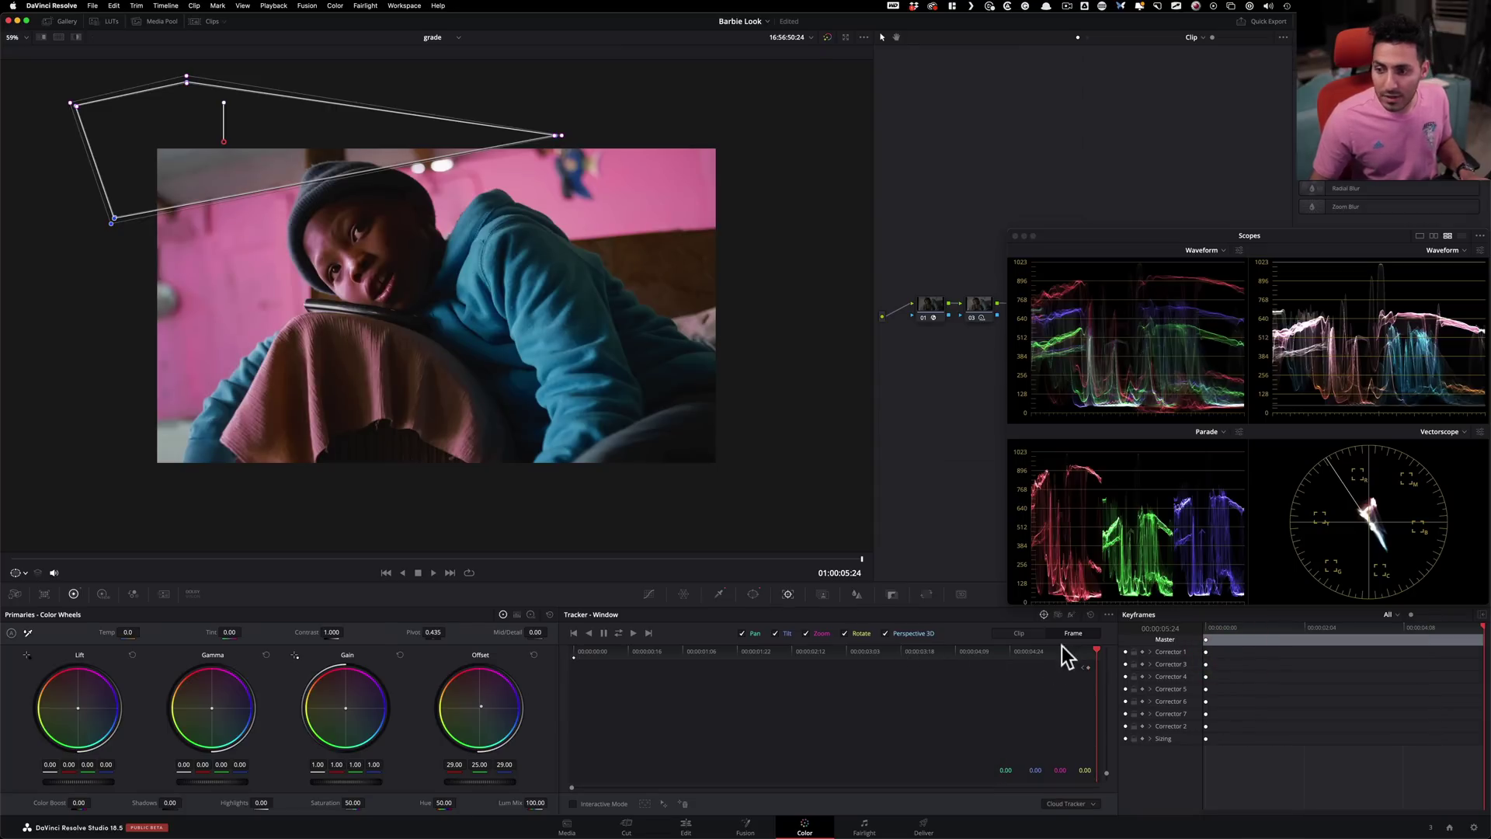
{"action": "left_click", "coordinate": [250, 132]}
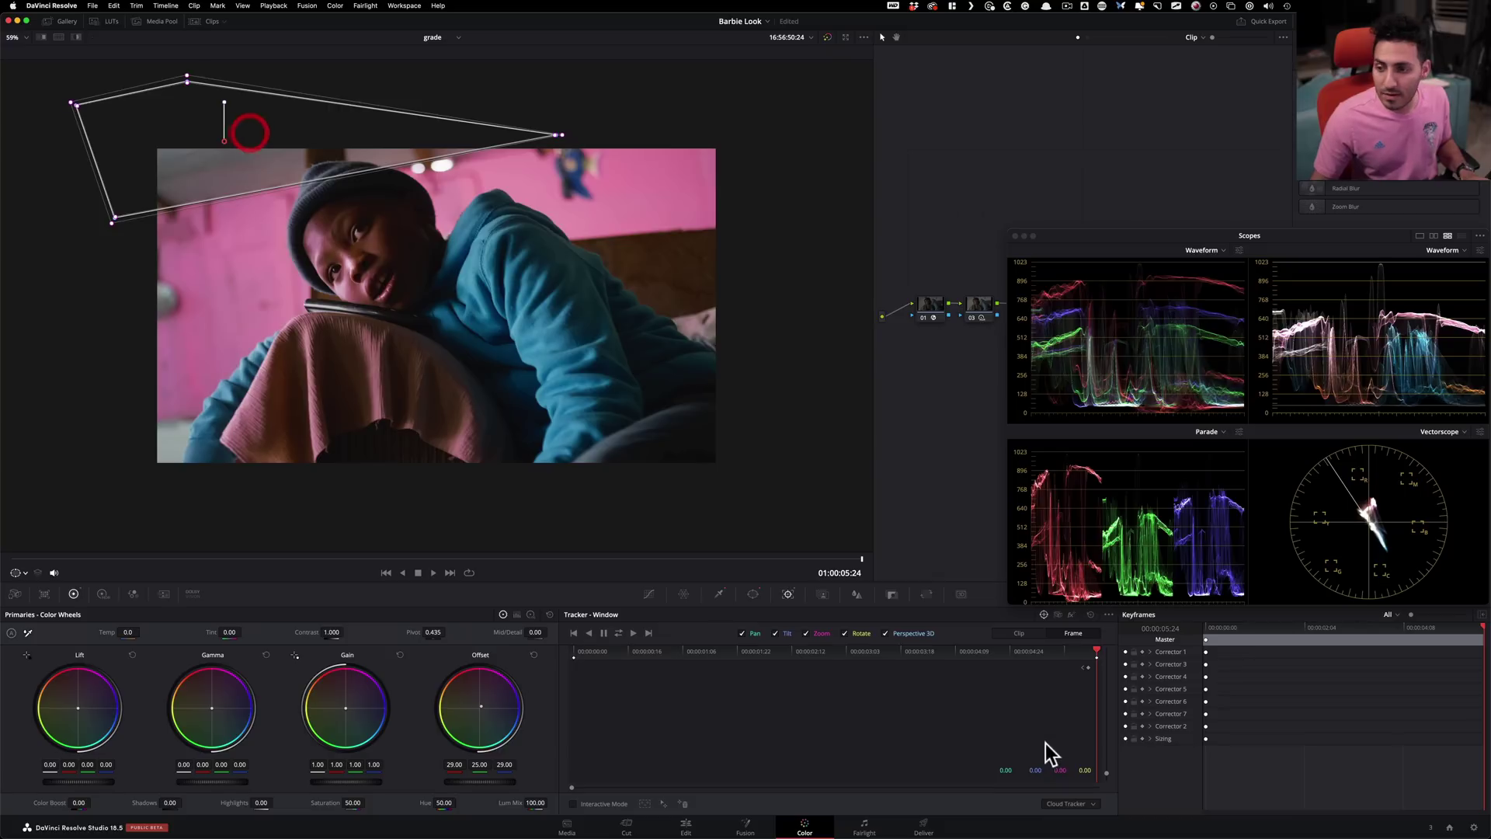
{"action": "left_click", "coordinate": [957, 651]}
{"action": "left_click_drag", "start_coordinate": [256, 167], "coordinate": [274, 156]}
{"action": "left_click", "coordinate": [274, 155]}
{"action": "left_click", "coordinate": [847, 651]}
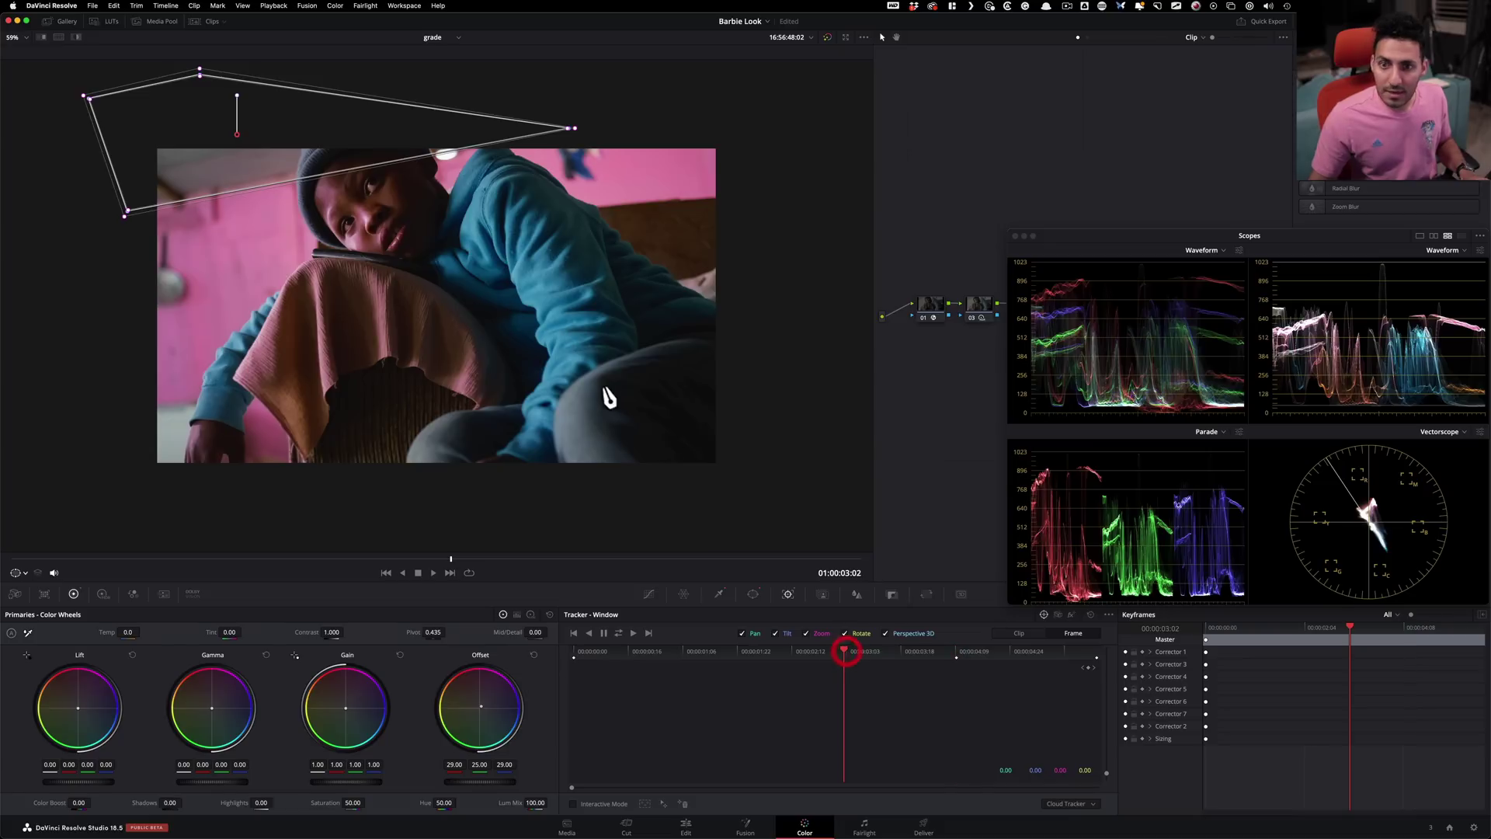
{"action": "left_click_drag", "start_coordinate": [301, 148], "coordinate": [311, 140]}
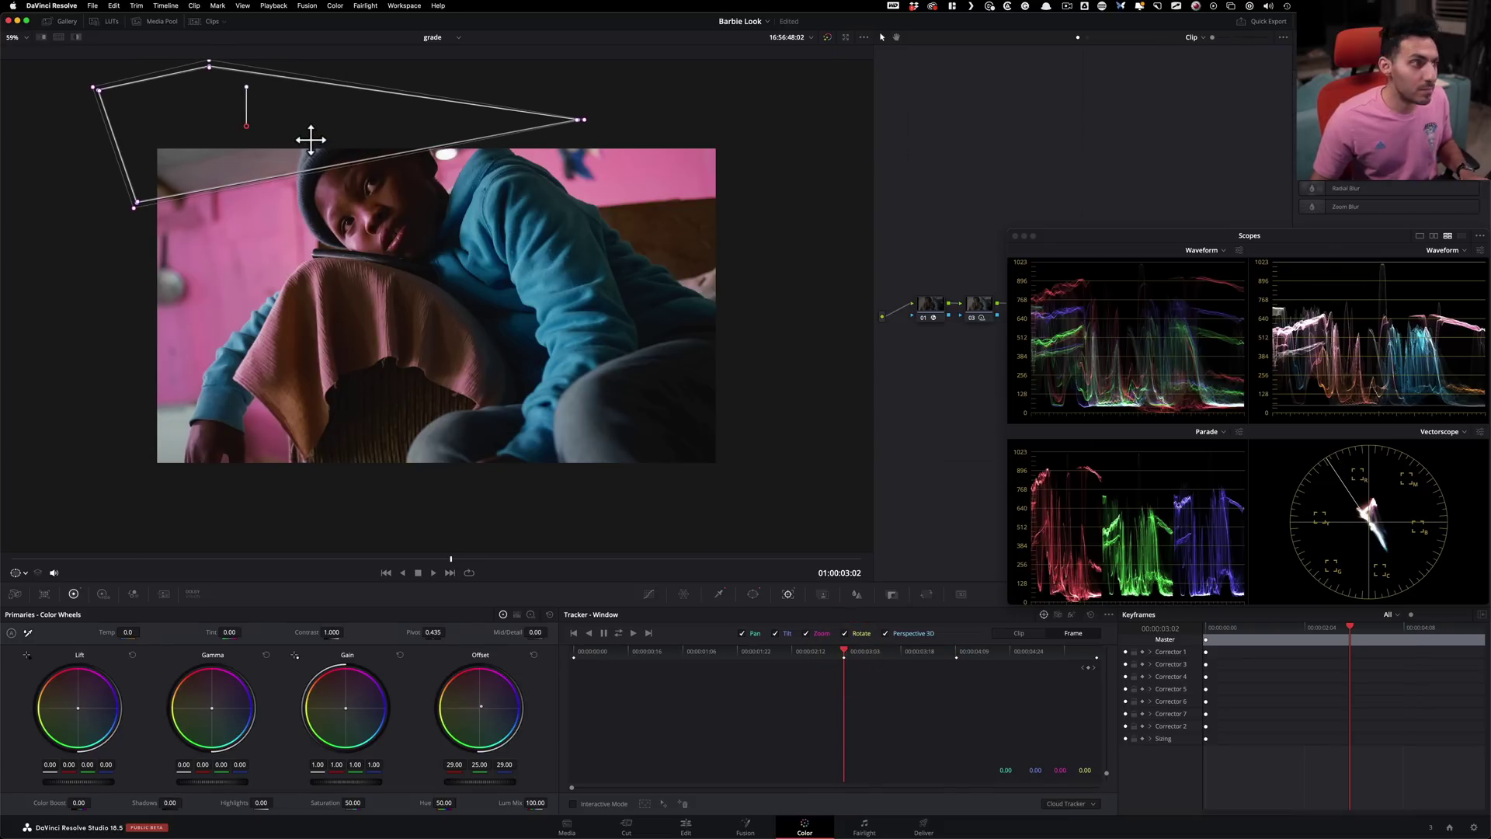
Step: Keyframe the window at 1:22, 0:16 and the first frame, then scrub to review its motion
{"action": "left_click", "coordinate": [737, 653]}
{"action": "left_click_drag", "start_coordinate": [290, 130], "coordinate": [290, 122]}
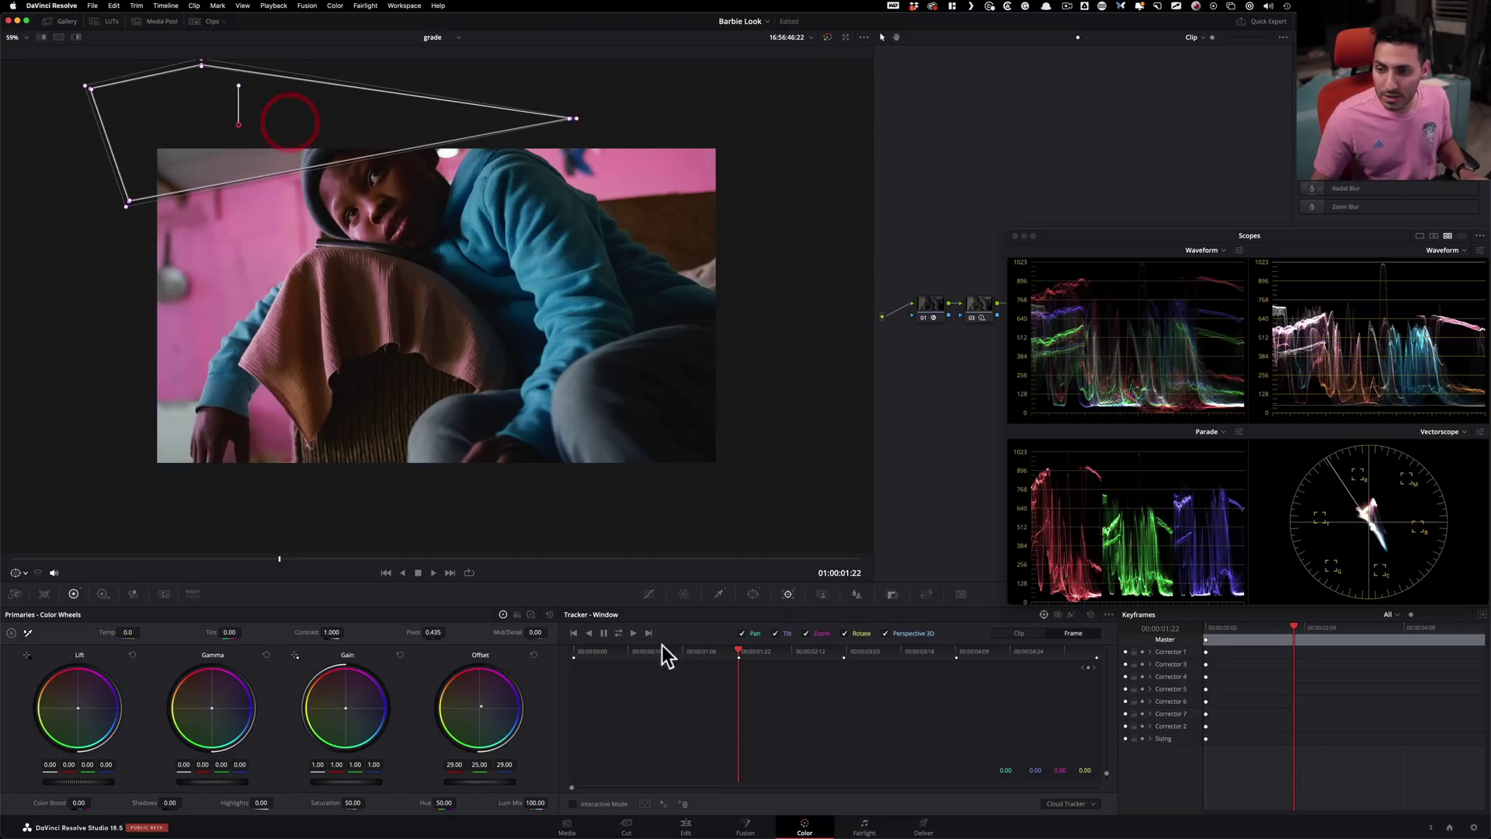
{"action": "left_click", "coordinate": [630, 652]}
{"action": "left_click_drag", "start_coordinate": [302, 144], "coordinate": [305, 135]}
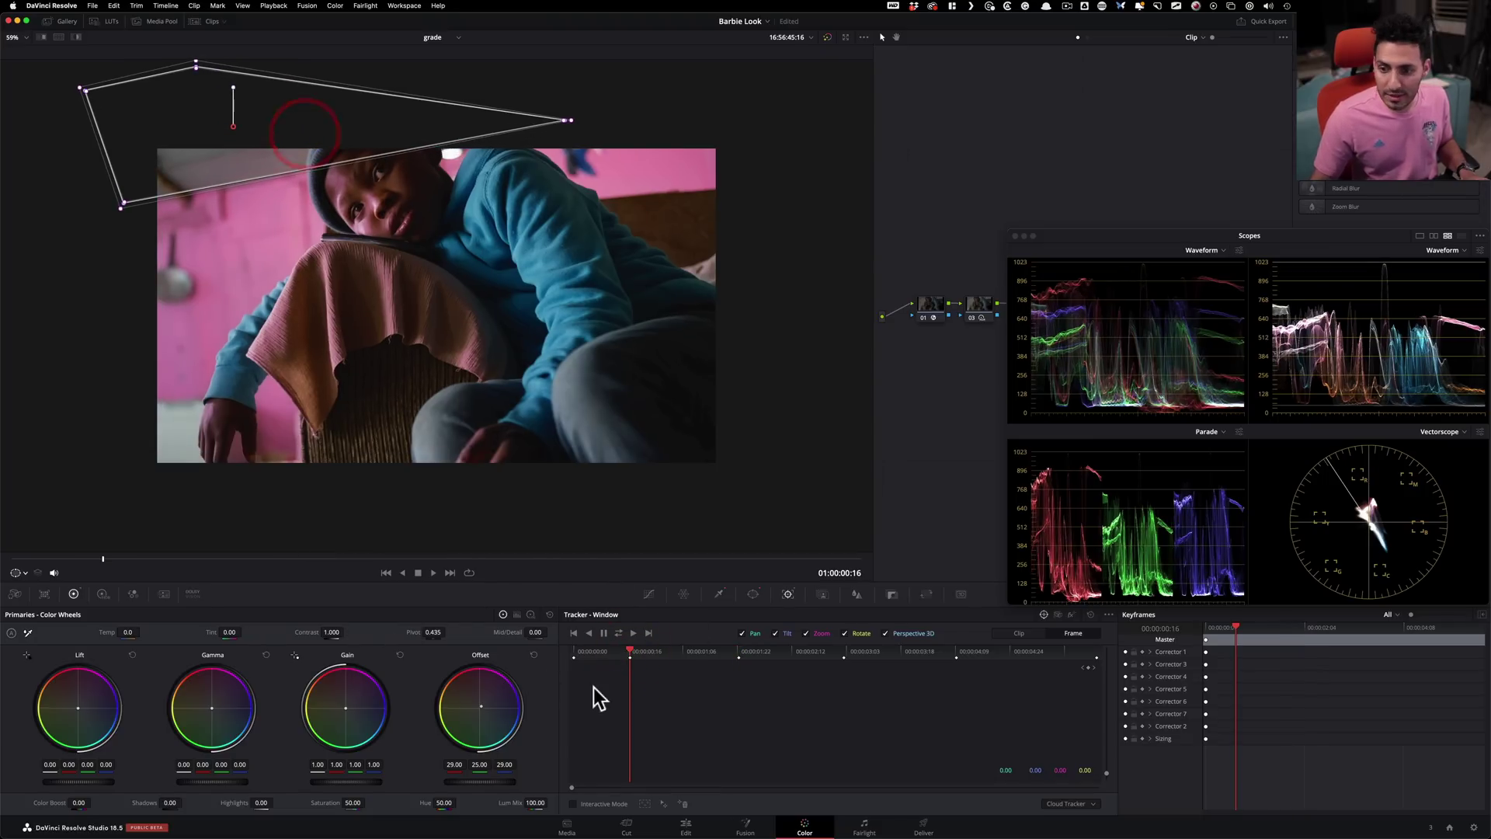
{"action": "left_click", "coordinate": [579, 652]}
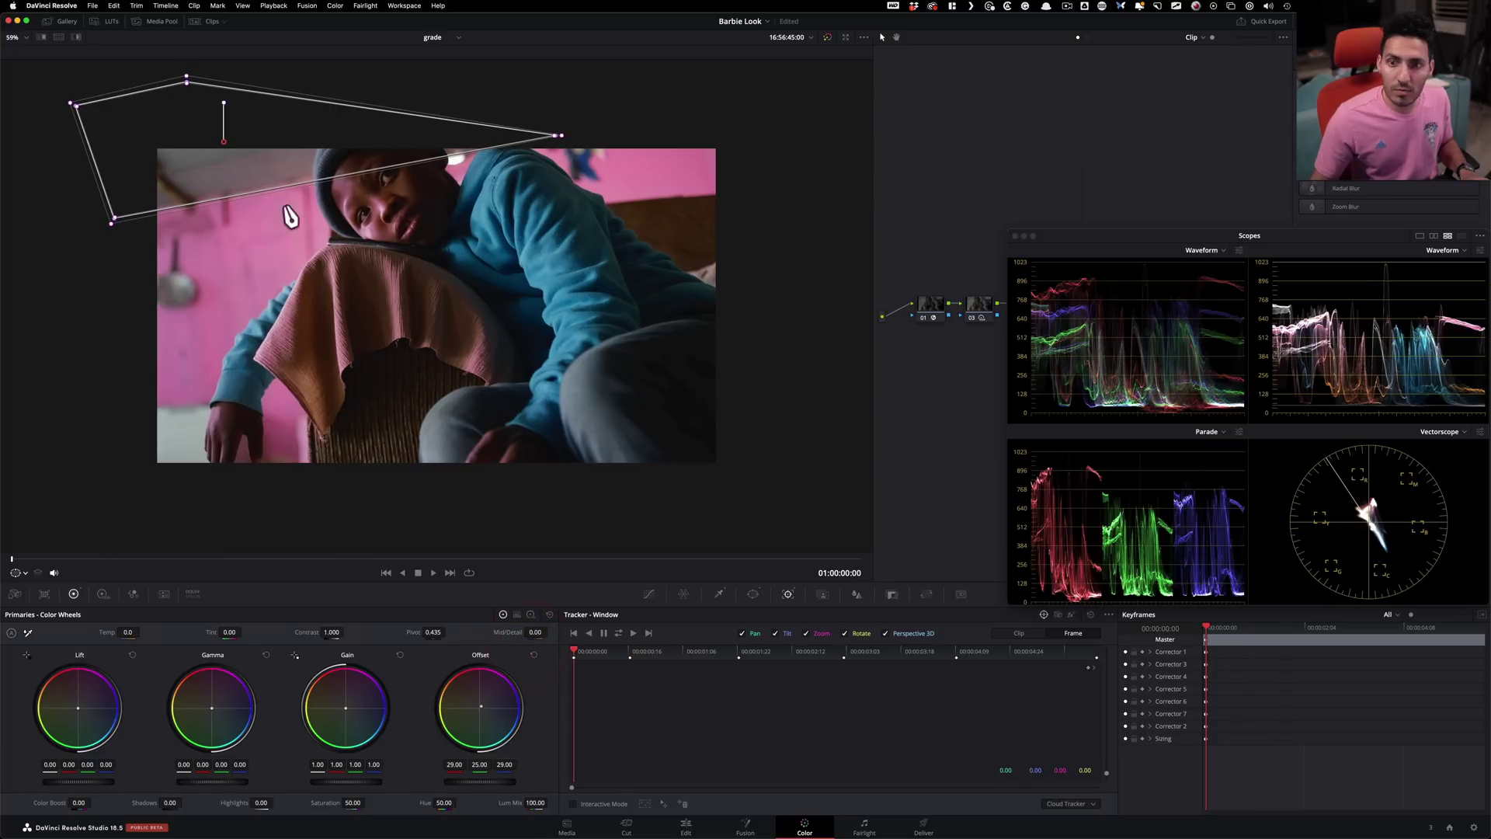
{"action": "left_click_drag", "start_coordinate": [282, 155], "coordinate": [287, 150]}
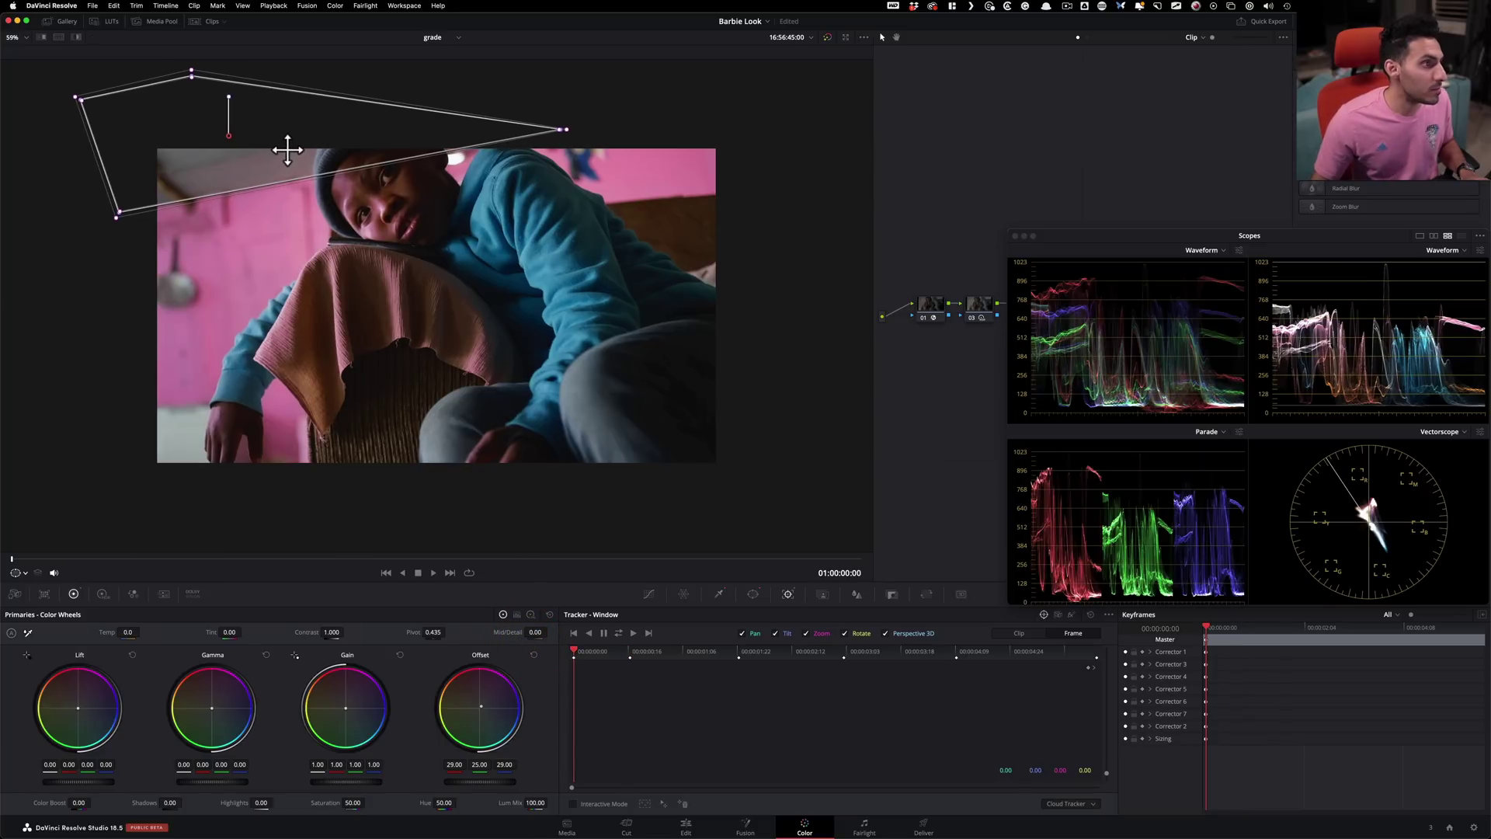
{"action": "left_click_drag", "start_coordinate": [666, 650], "coordinate": [991, 646]}
{"action": "left_click", "coordinate": [1097, 652]}
{"action": "left_click_drag", "start_coordinate": [734, 658], "coordinate": [752, 660]}
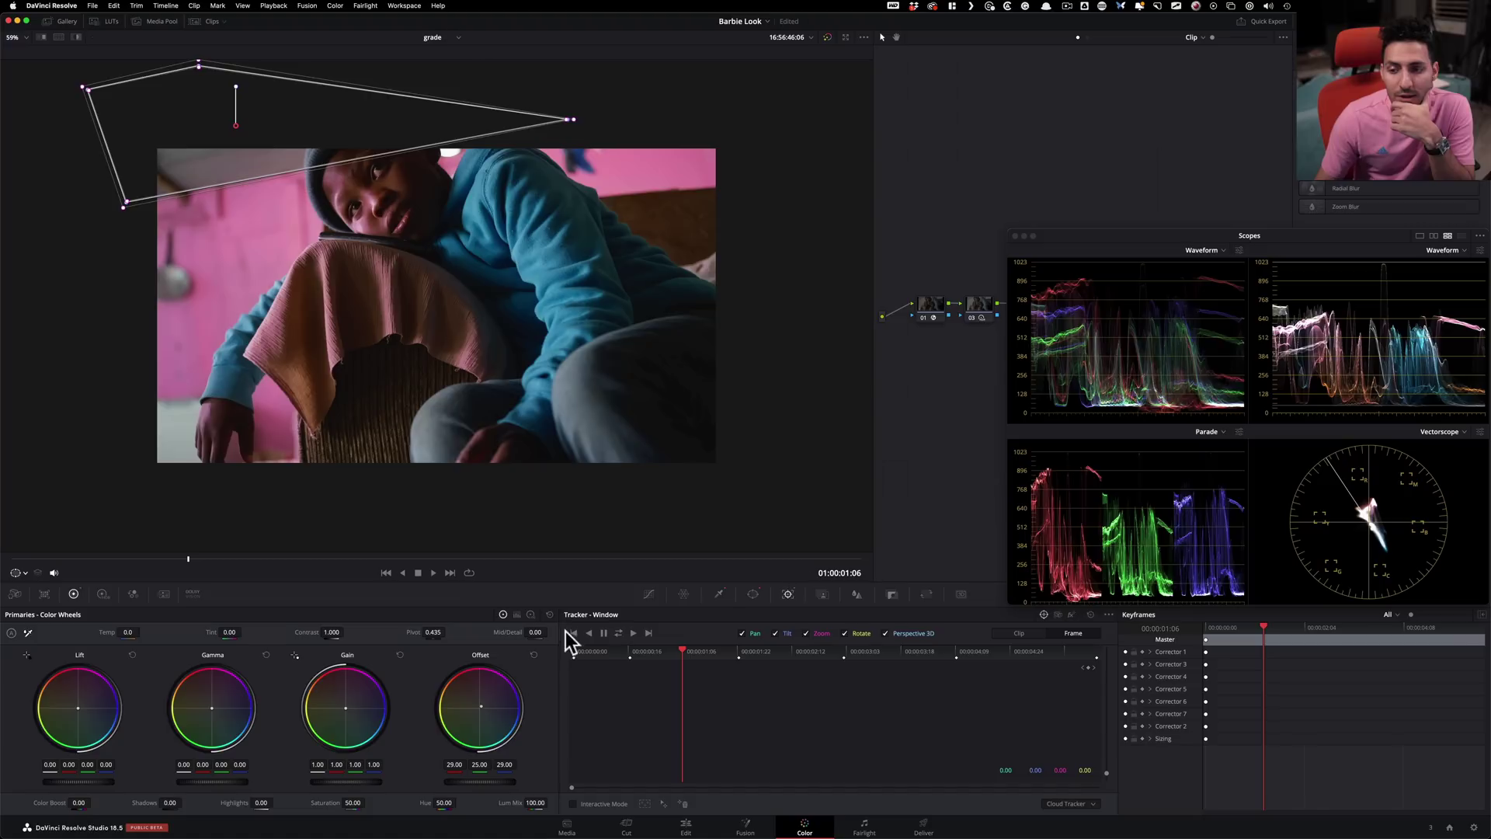
Step: Trace a closed curve window around the draped cloth on the chair, then track it forward and backward
{"action": "left_click", "coordinate": [753, 594]}
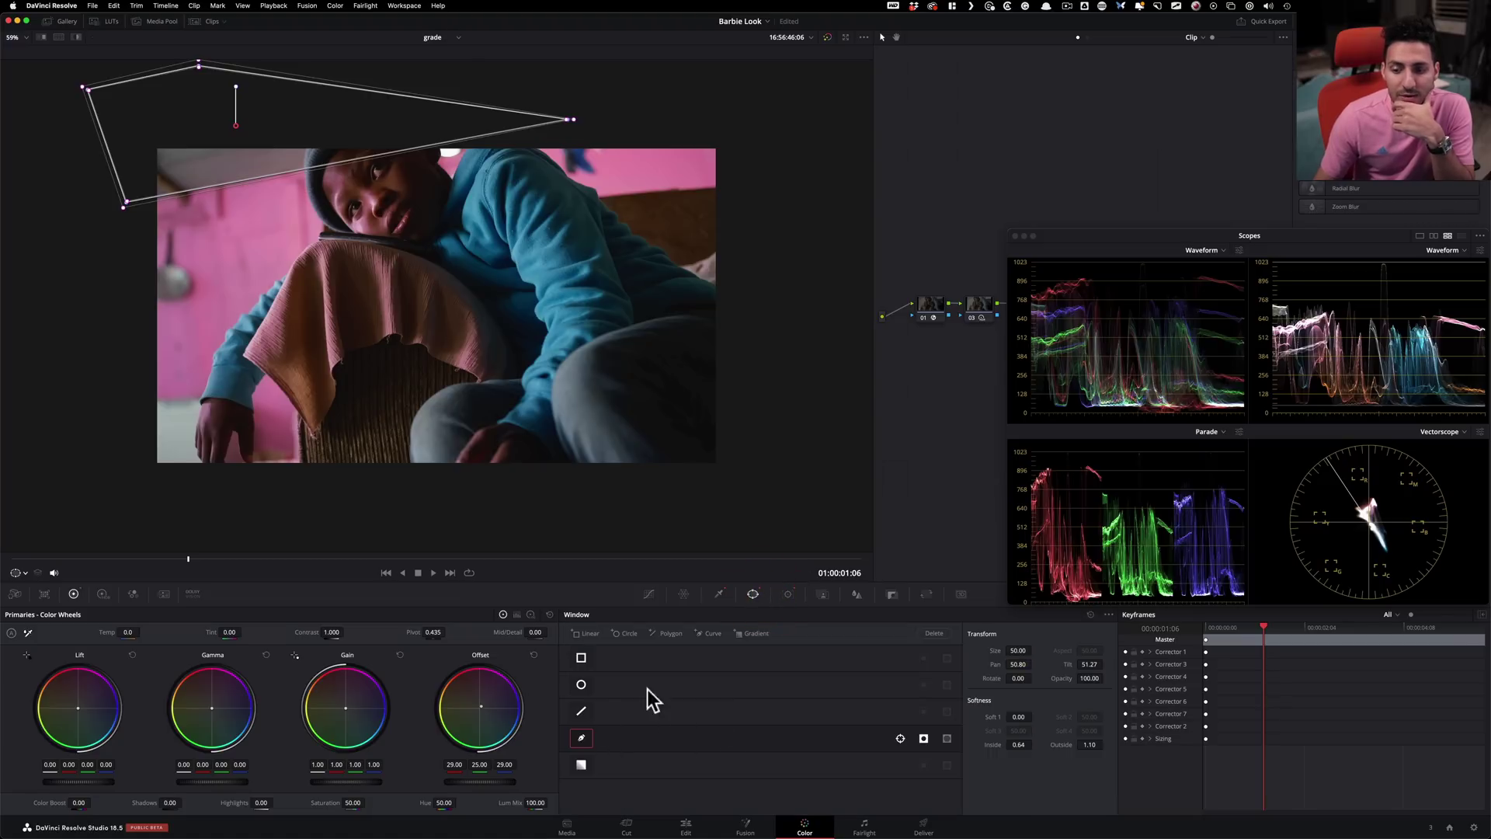
{"action": "left_click", "coordinate": [711, 633]}
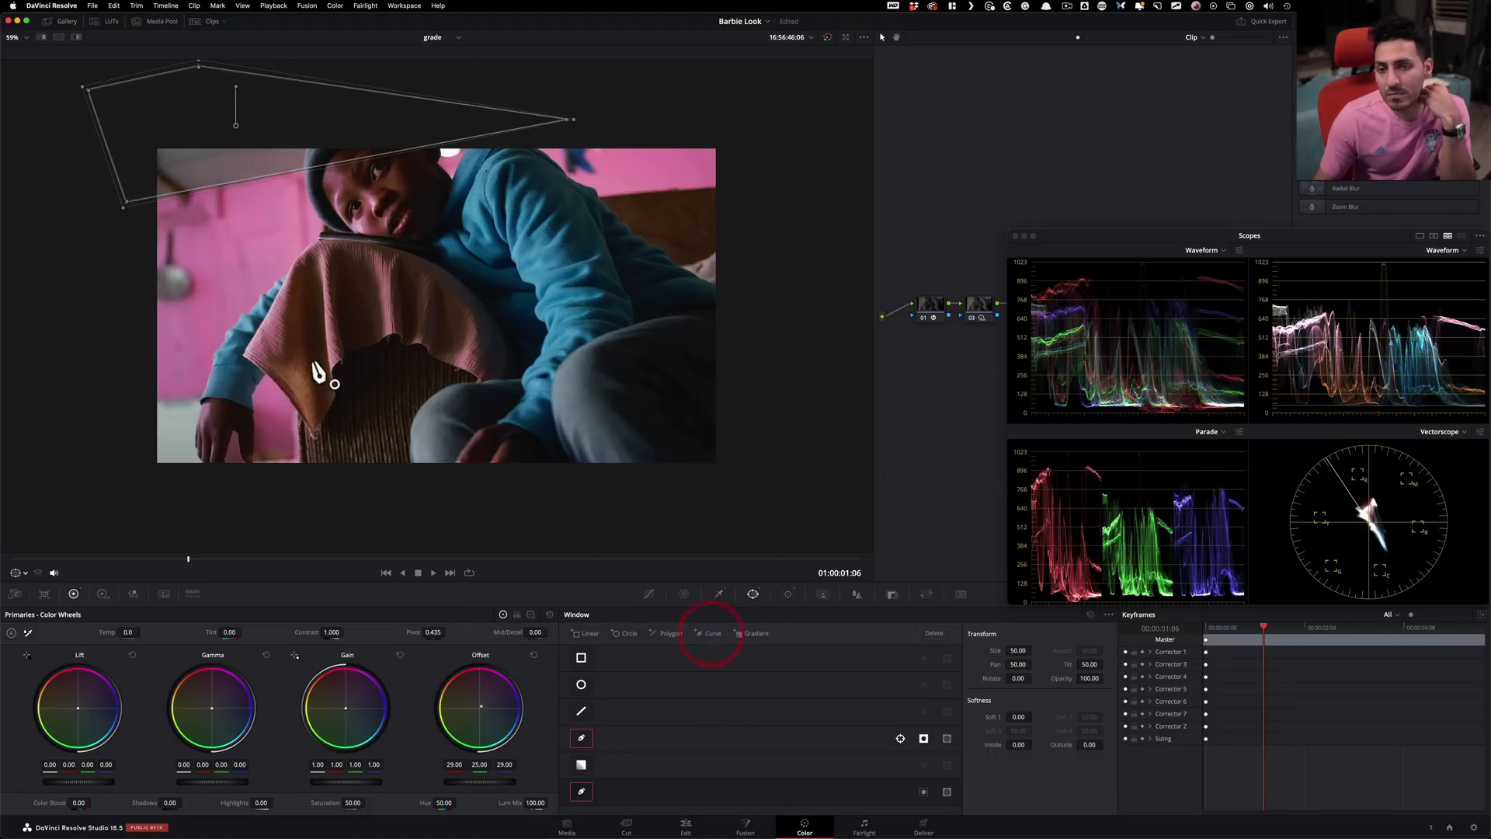
{"action": "left_click", "coordinate": [243, 353]}
{"action": "left_click", "coordinate": [271, 308]}
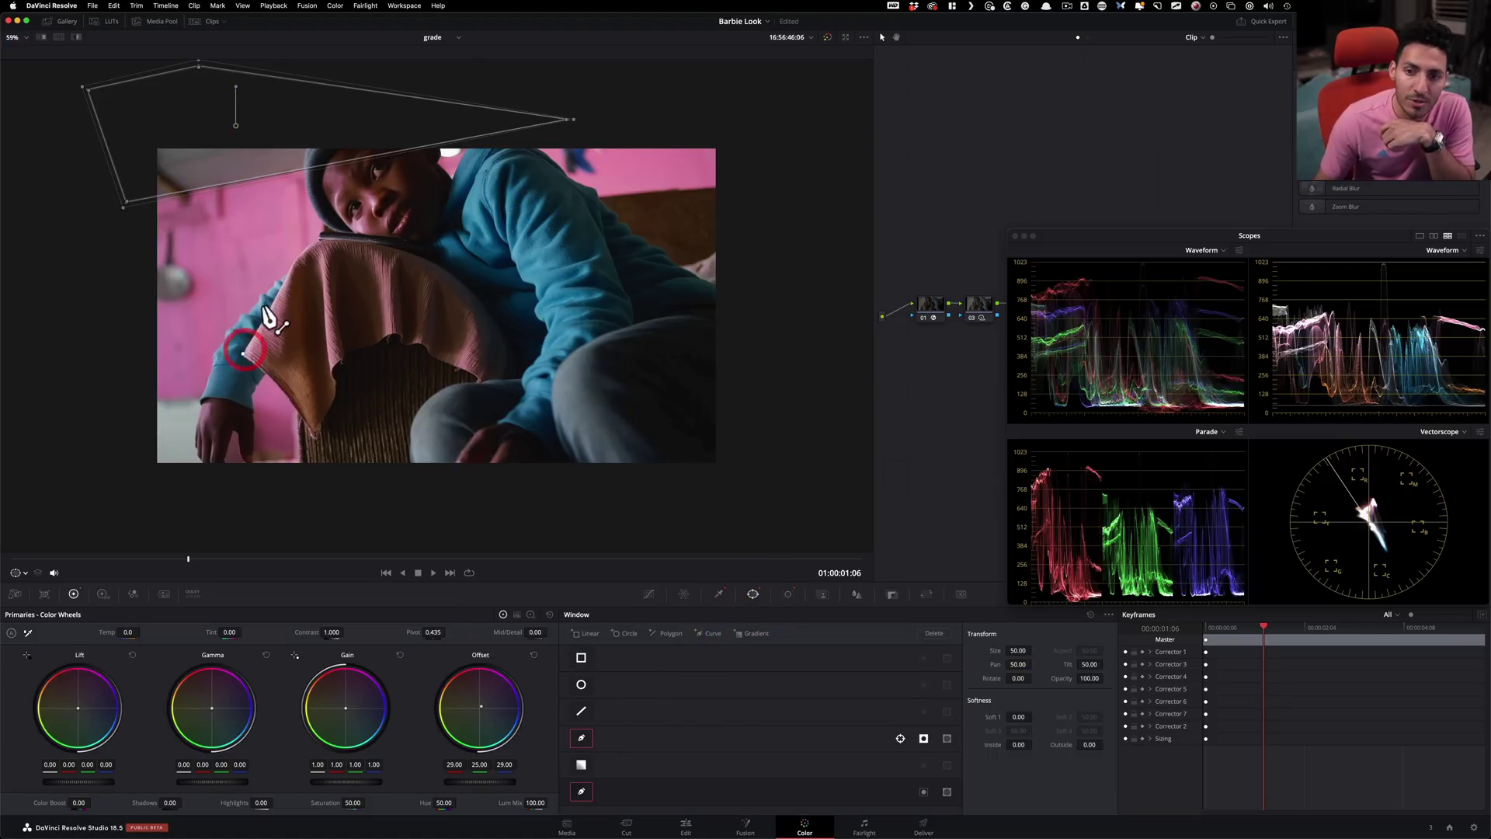
{"action": "left_click", "coordinate": [290, 270]}
{"action": "left_click", "coordinate": [304, 249]}
{"action": "left_click", "coordinate": [320, 240]}
{"action": "left_click", "coordinate": [361, 242]}
{"action": "left_click", "coordinate": [435, 261]}
{"action": "left_click", "coordinate": [504, 325]}
{"action": "left_click", "coordinate": [330, 444]}
{"action": "left_click", "coordinate": [315, 435]}
{"action": "left_click", "coordinate": [299, 406]}
{"action": "left_click", "coordinate": [275, 378]}
{"action": "left_click", "coordinate": [243, 354]}
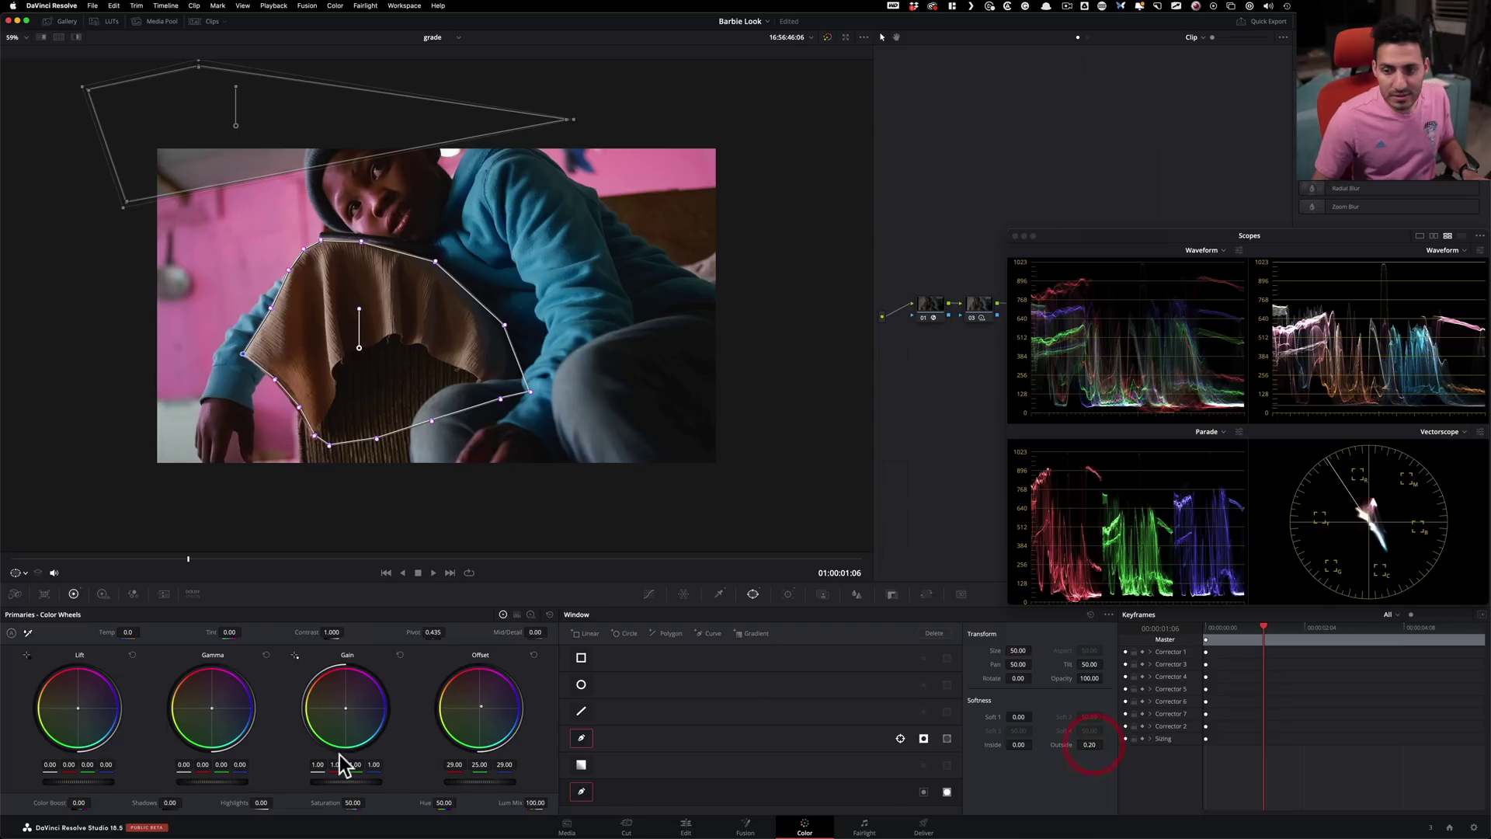
{"action": "left_click", "coordinate": [785, 595]}
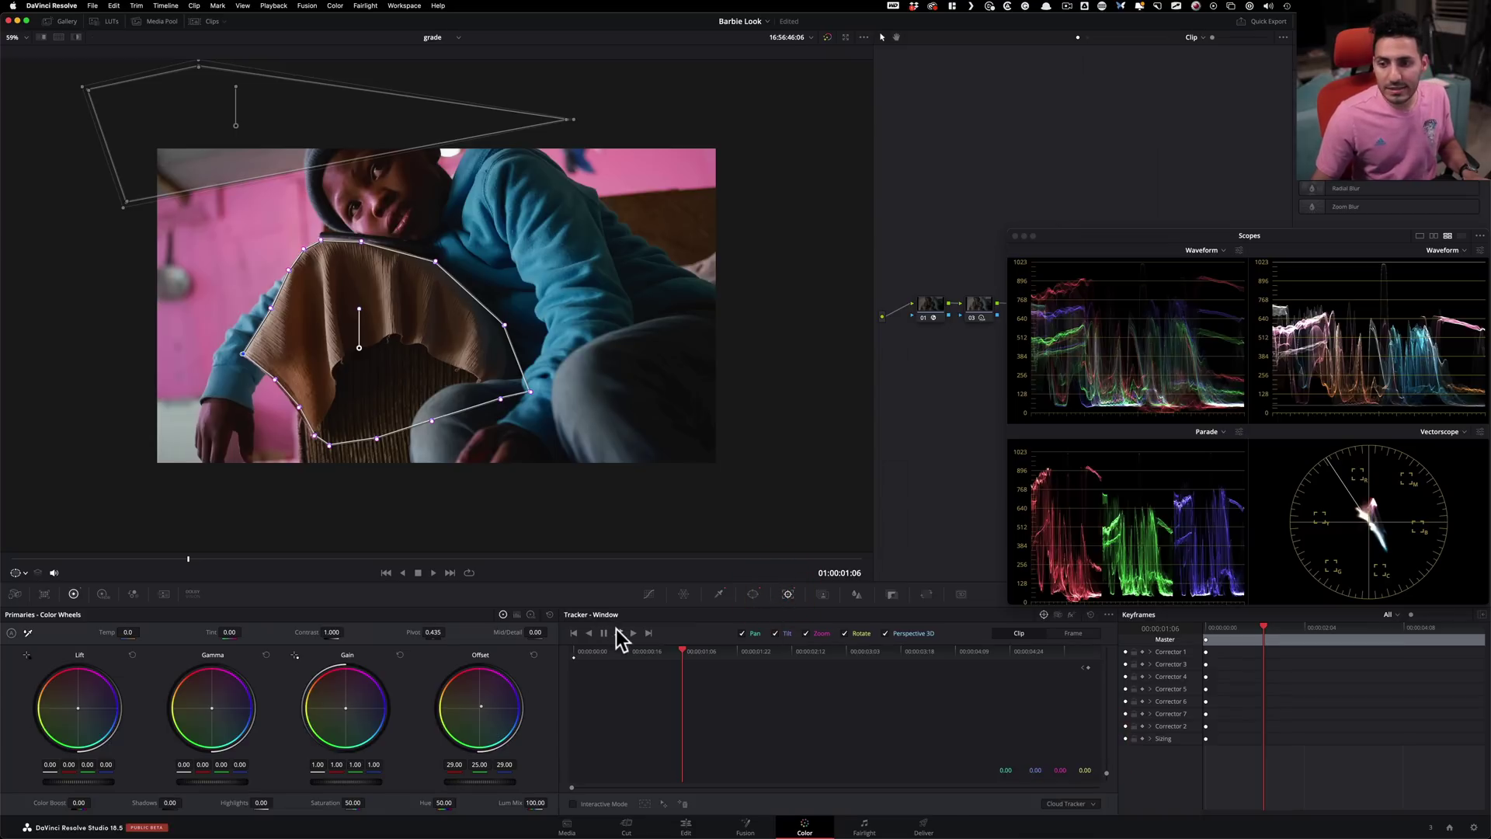
{"action": "left_click", "coordinate": [619, 633]}
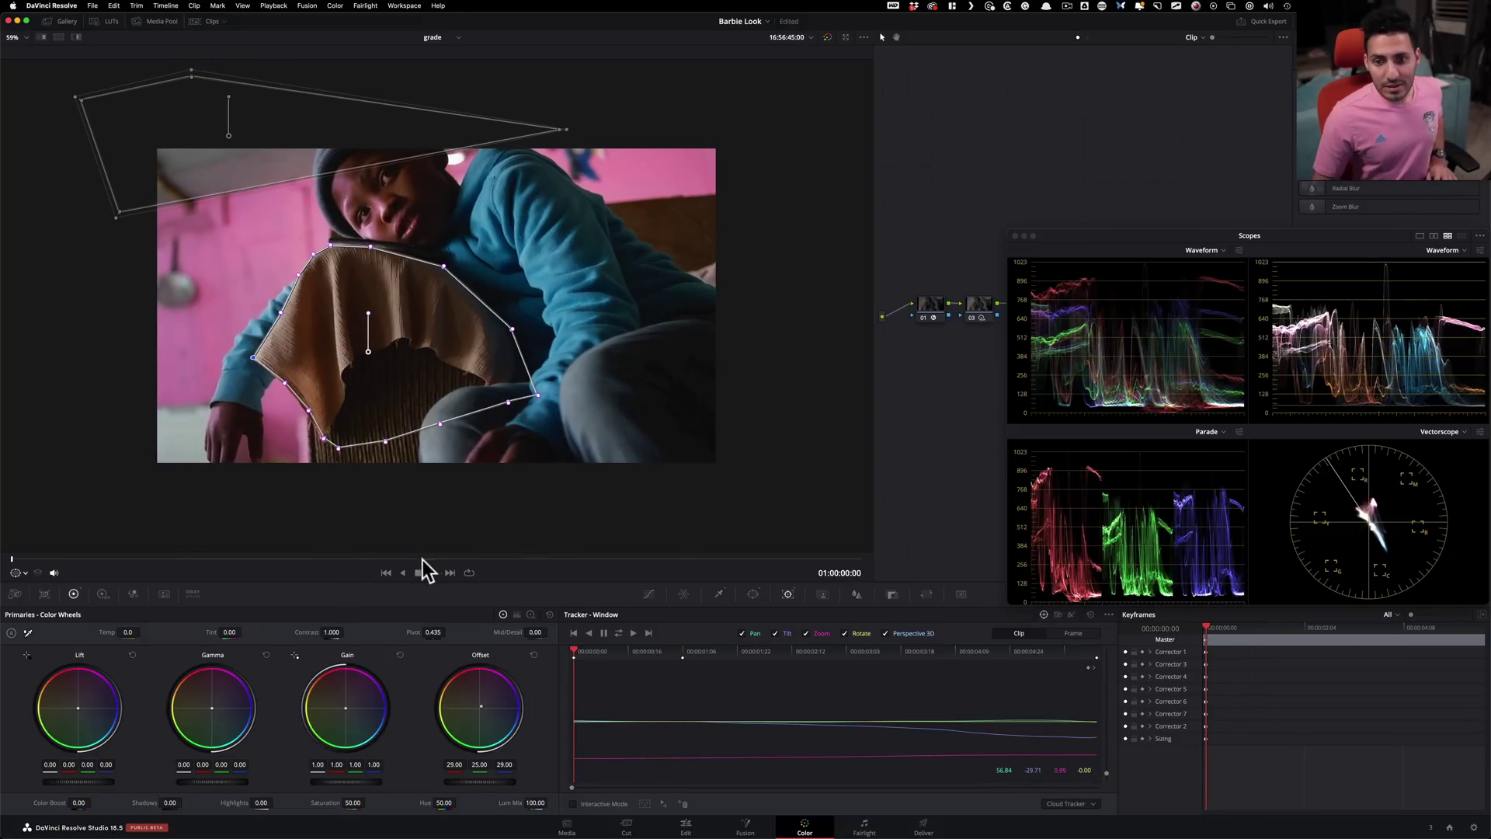
Step: Review the tracked grade, then add a Layer node beneath node 05 through a Layer Mixer
{"action": "key", "text": "super+d"}
{"action": "key", "text": "super+d"}
{"action": "key", "text": "super+d"}
{"action": "key", "text": "super+d"}
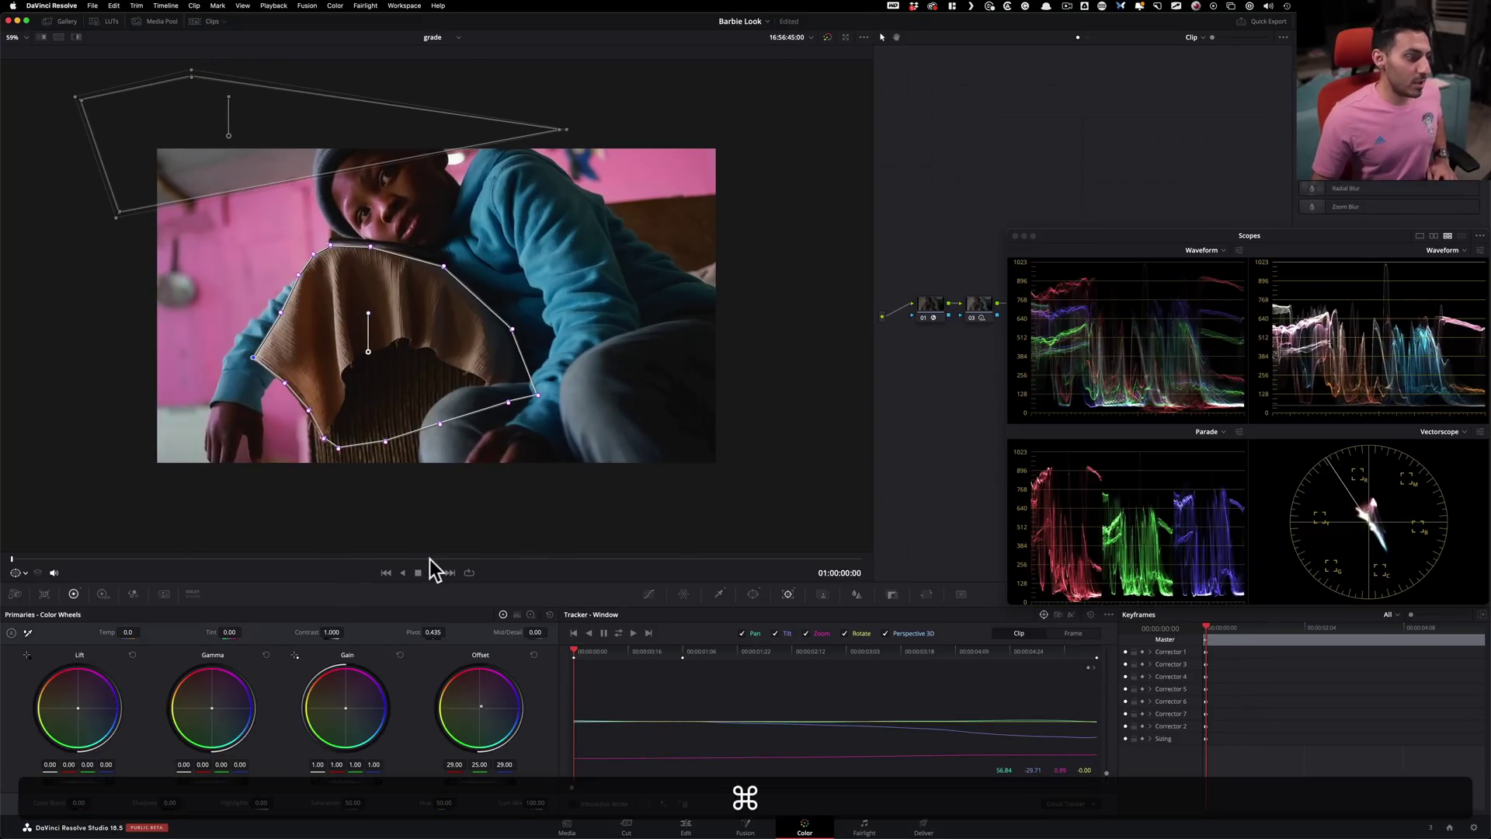
{"action": "left_click_drag", "start_coordinate": [431, 558], "coordinate": [742, 560]}
{"action": "left_click_drag", "start_coordinate": [1175, 248], "coordinate": [1150, 448]}
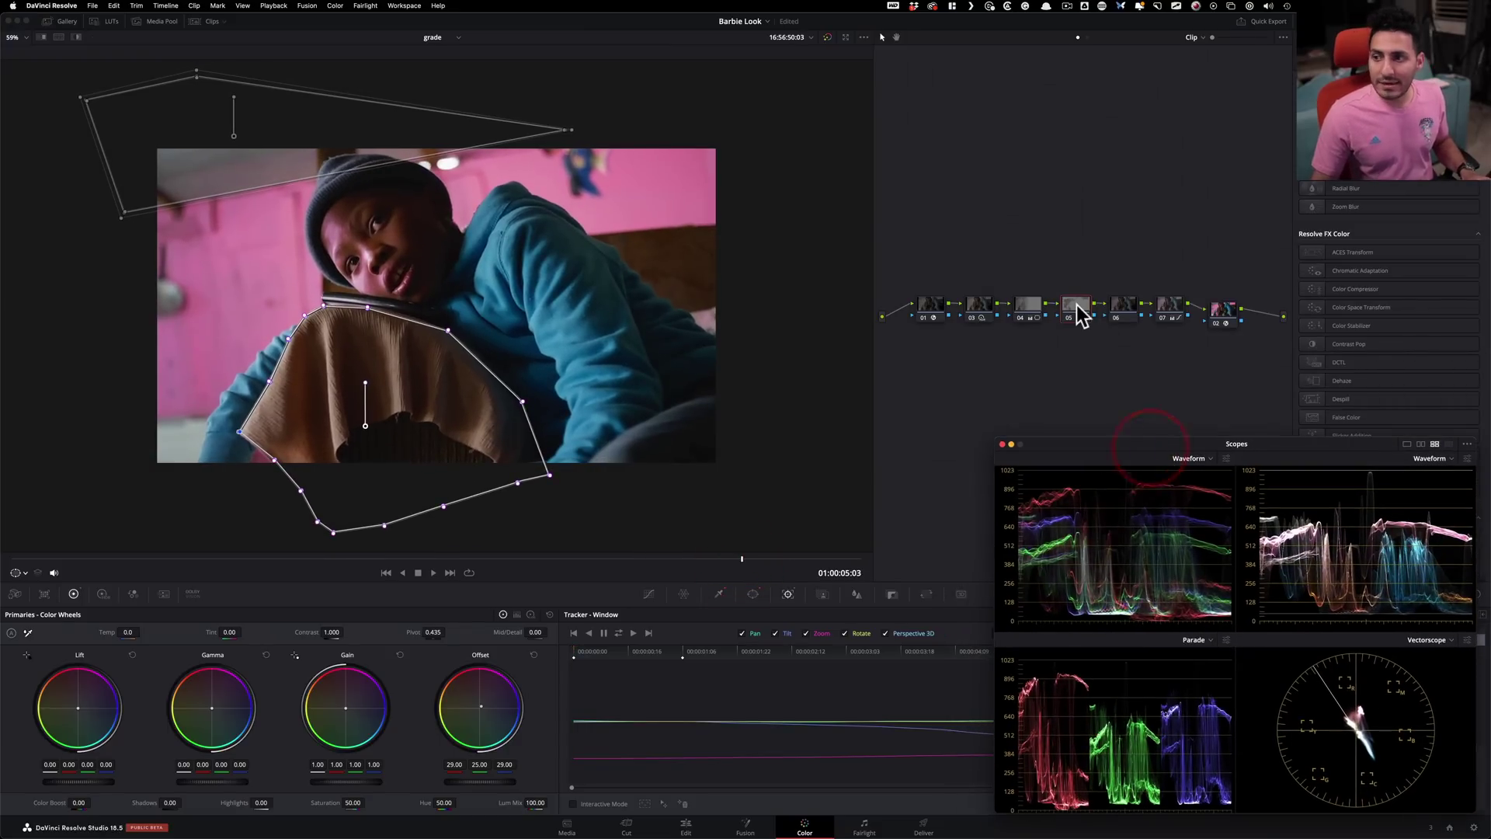
{"action": "right_click", "coordinate": [1079, 313]}
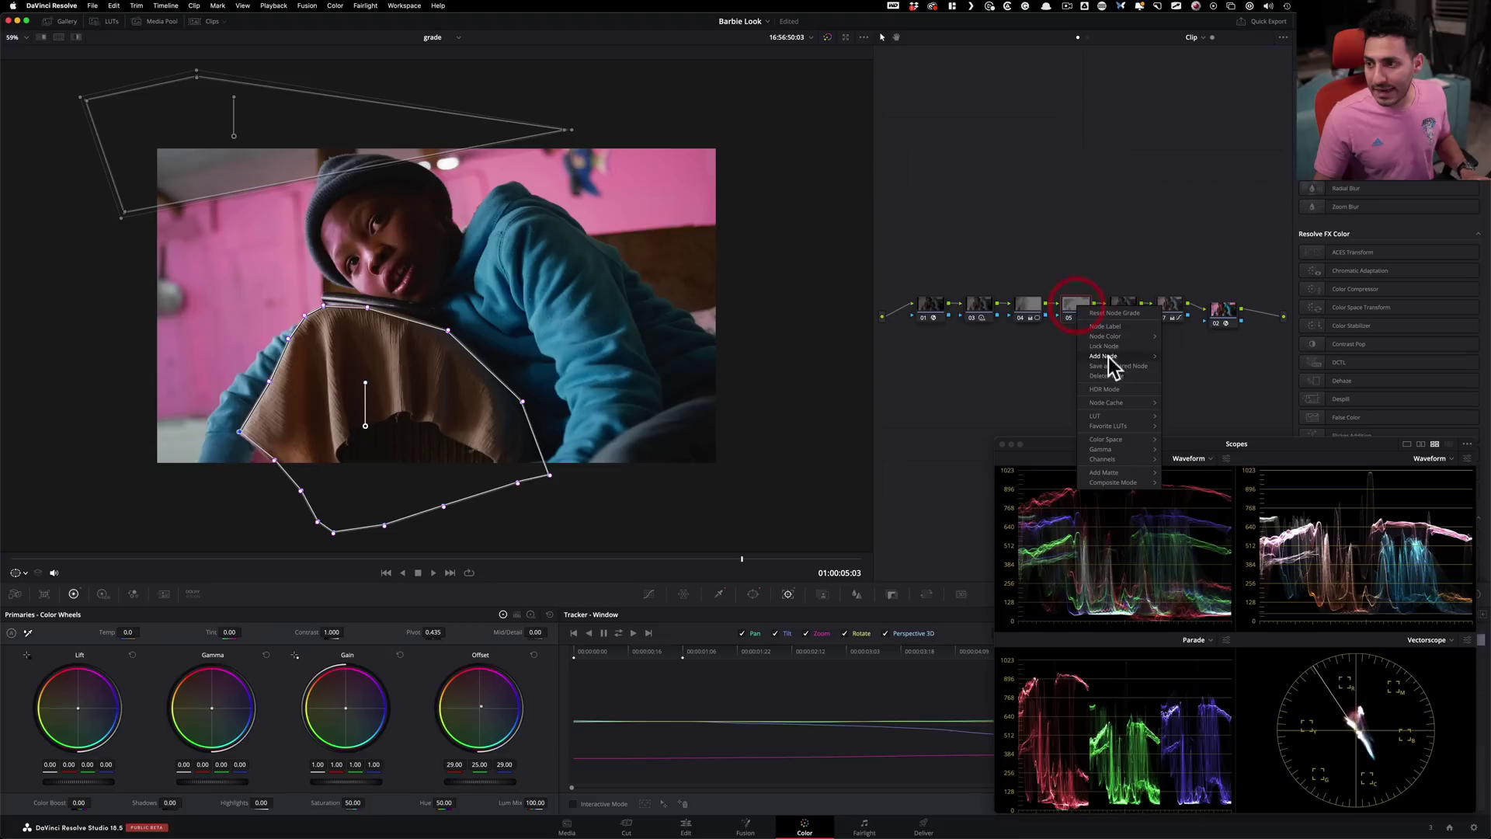
{"action": "mouse_move", "coordinate": [1123, 357]}
{"action": "left_click", "coordinate": [1205, 385]}
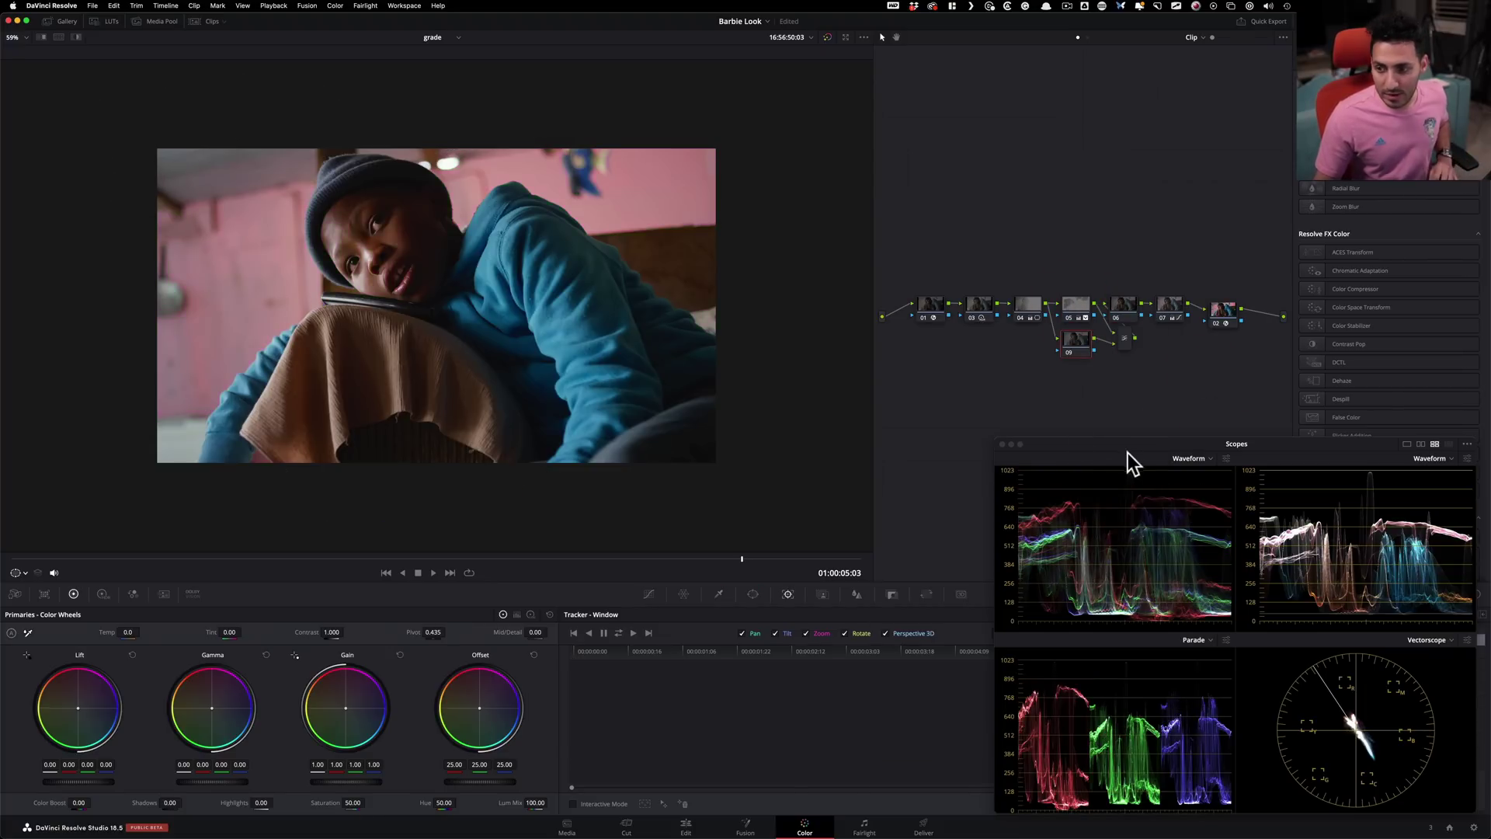
{"action": "left_click_drag", "start_coordinate": [1107, 444], "coordinate": [1121, 211]}
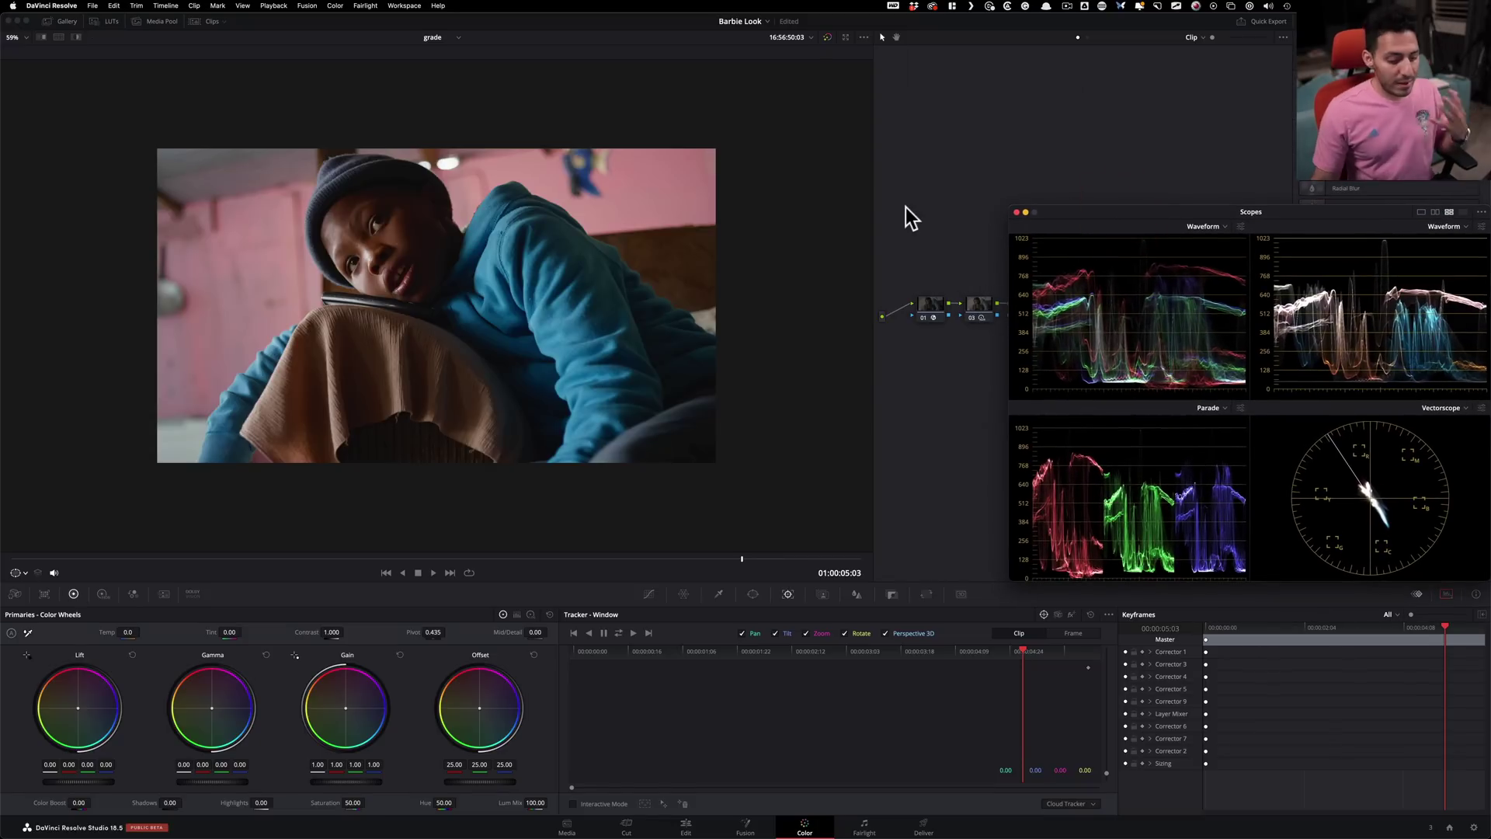
Step: Set Magic Mask to Person mode with the Face feature selected
{"action": "key", "text": "shift+z"}
{"action": "left_click", "coordinate": [824, 595]}
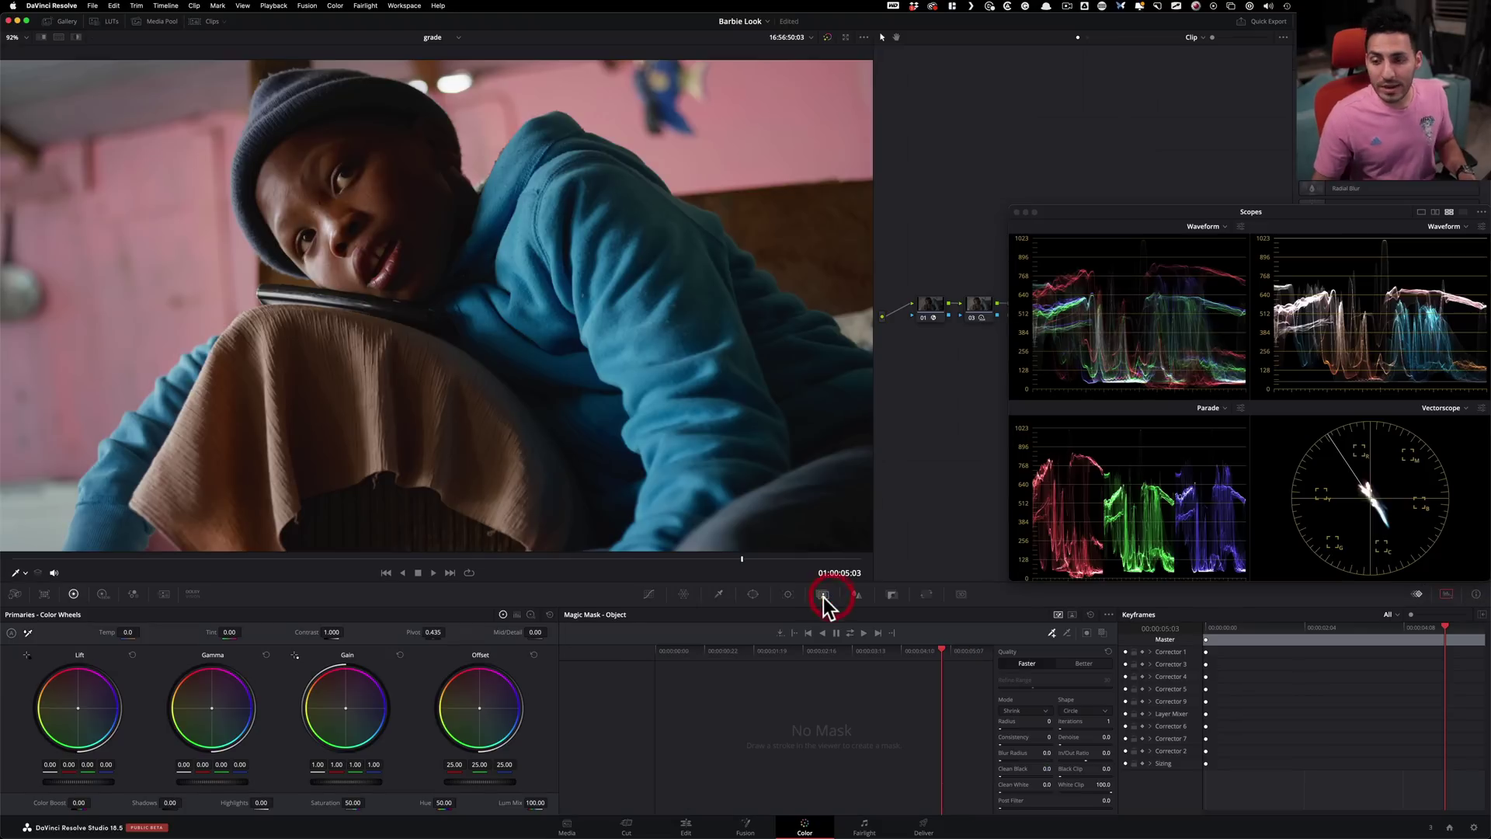
{"action": "left_click", "coordinate": [1072, 616]}
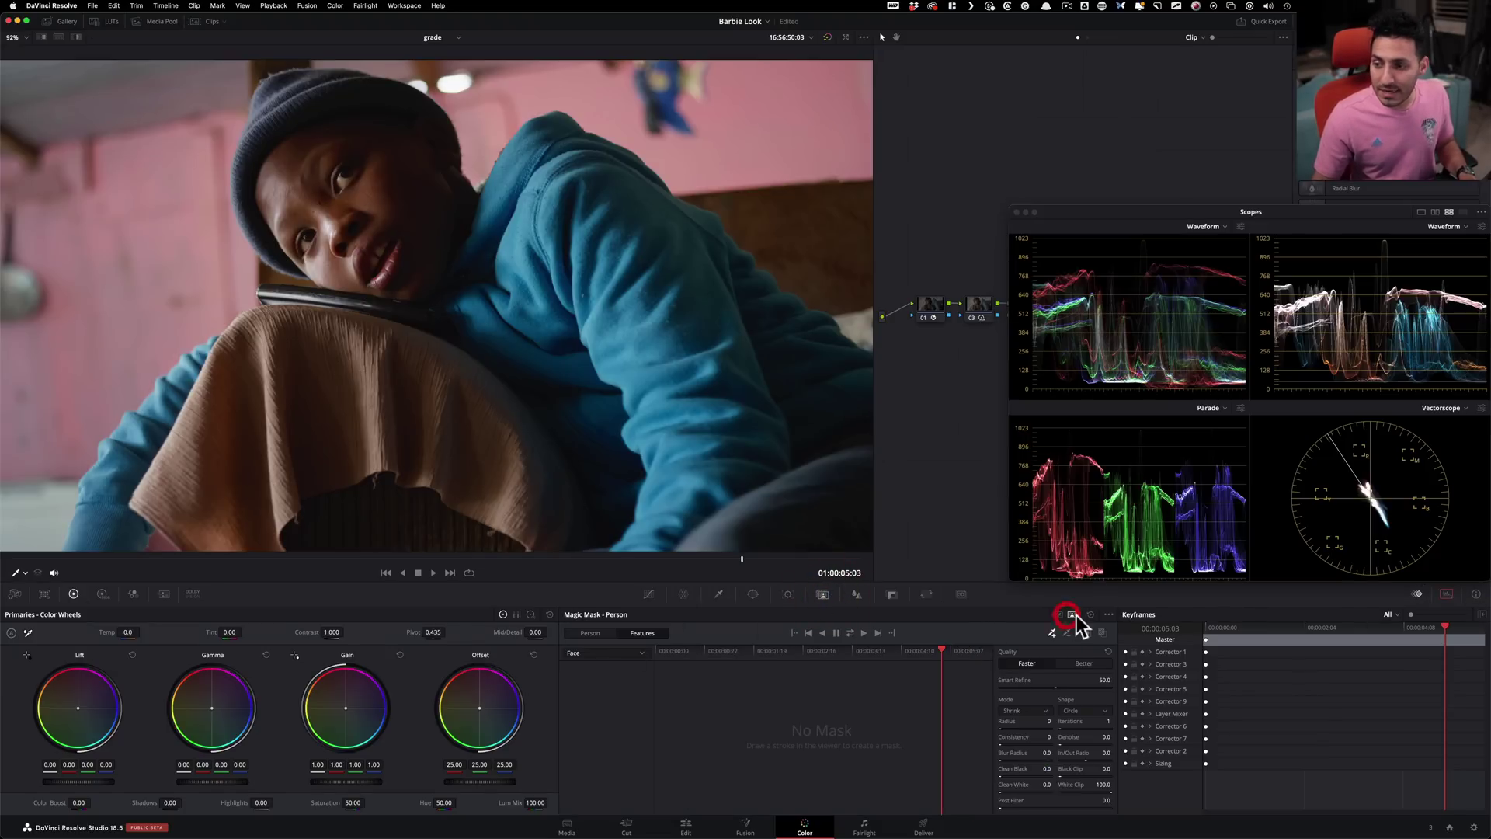
{"action": "left_click", "coordinate": [582, 633]}
{"action": "left_click", "coordinate": [650, 635]}
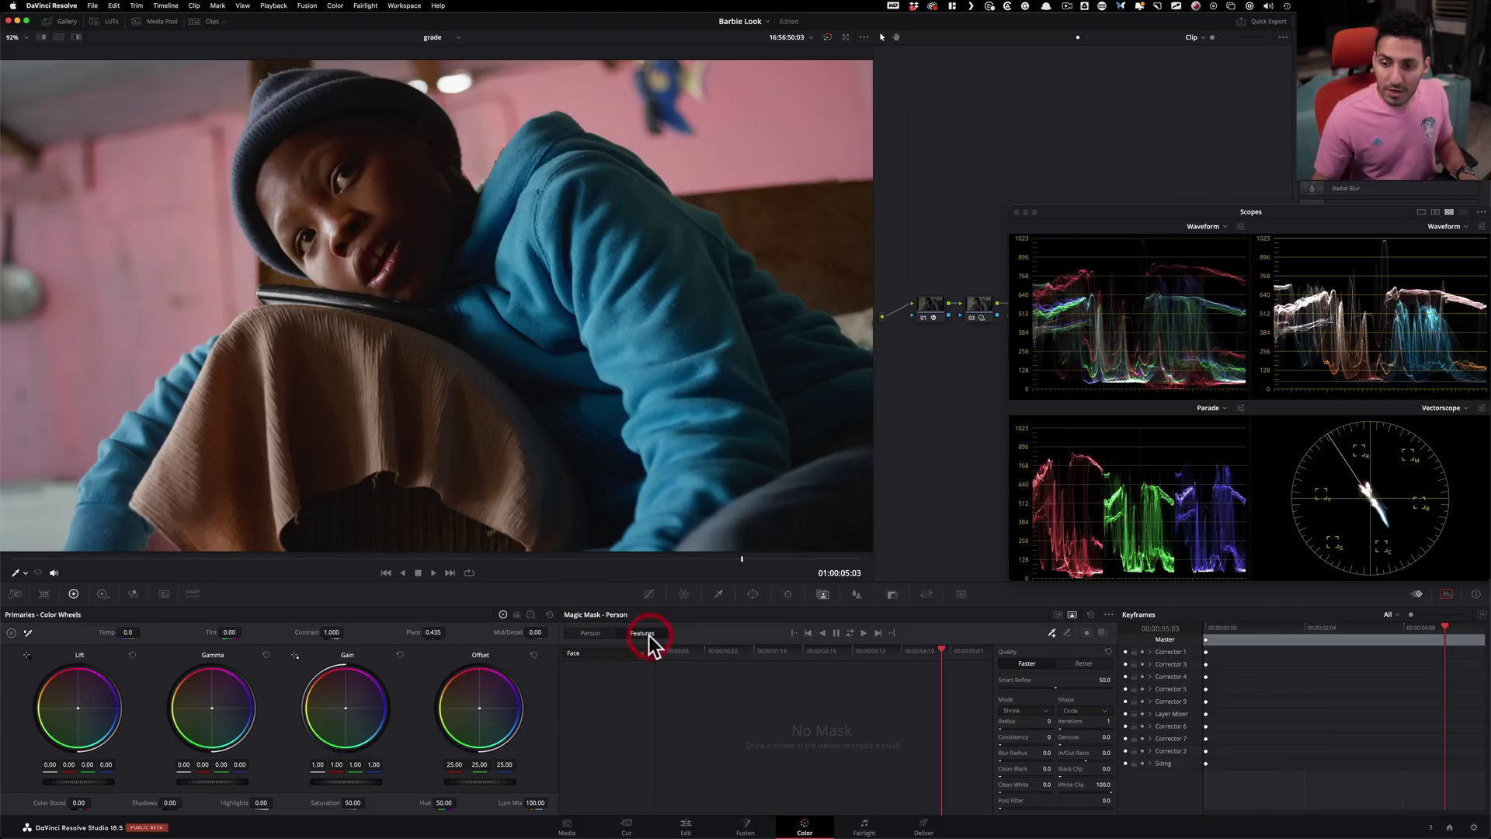
{"action": "left_click", "coordinate": [619, 653]}
{"action": "left_click", "coordinate": [605, 654]}
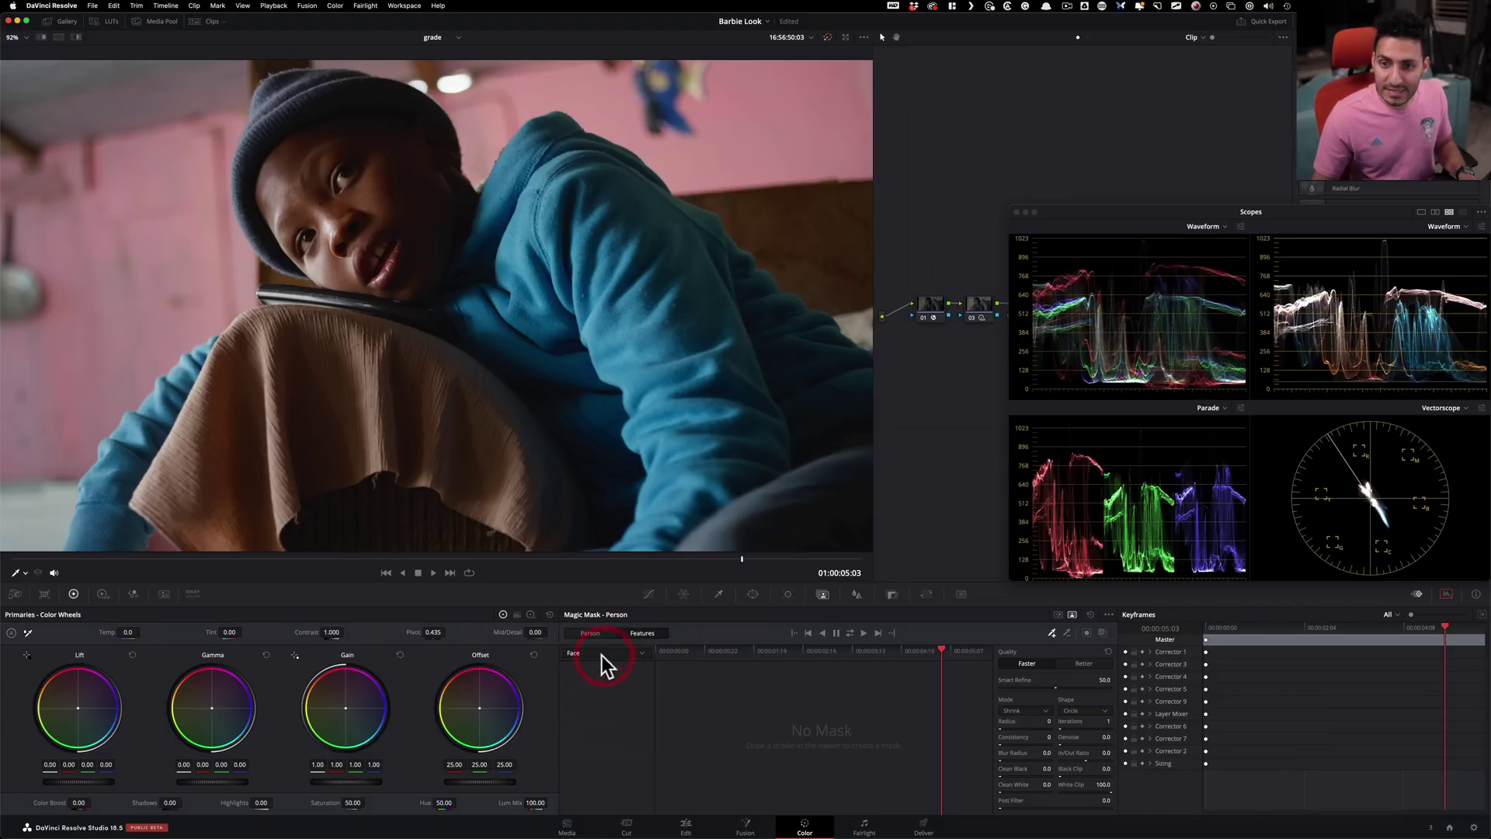
Step: Stroke the boy's face, track the face mask through the clip, and review it
{"action": "left_click_drag", "start_coordinate": [284, 165], "coordinate": [424, 242]}
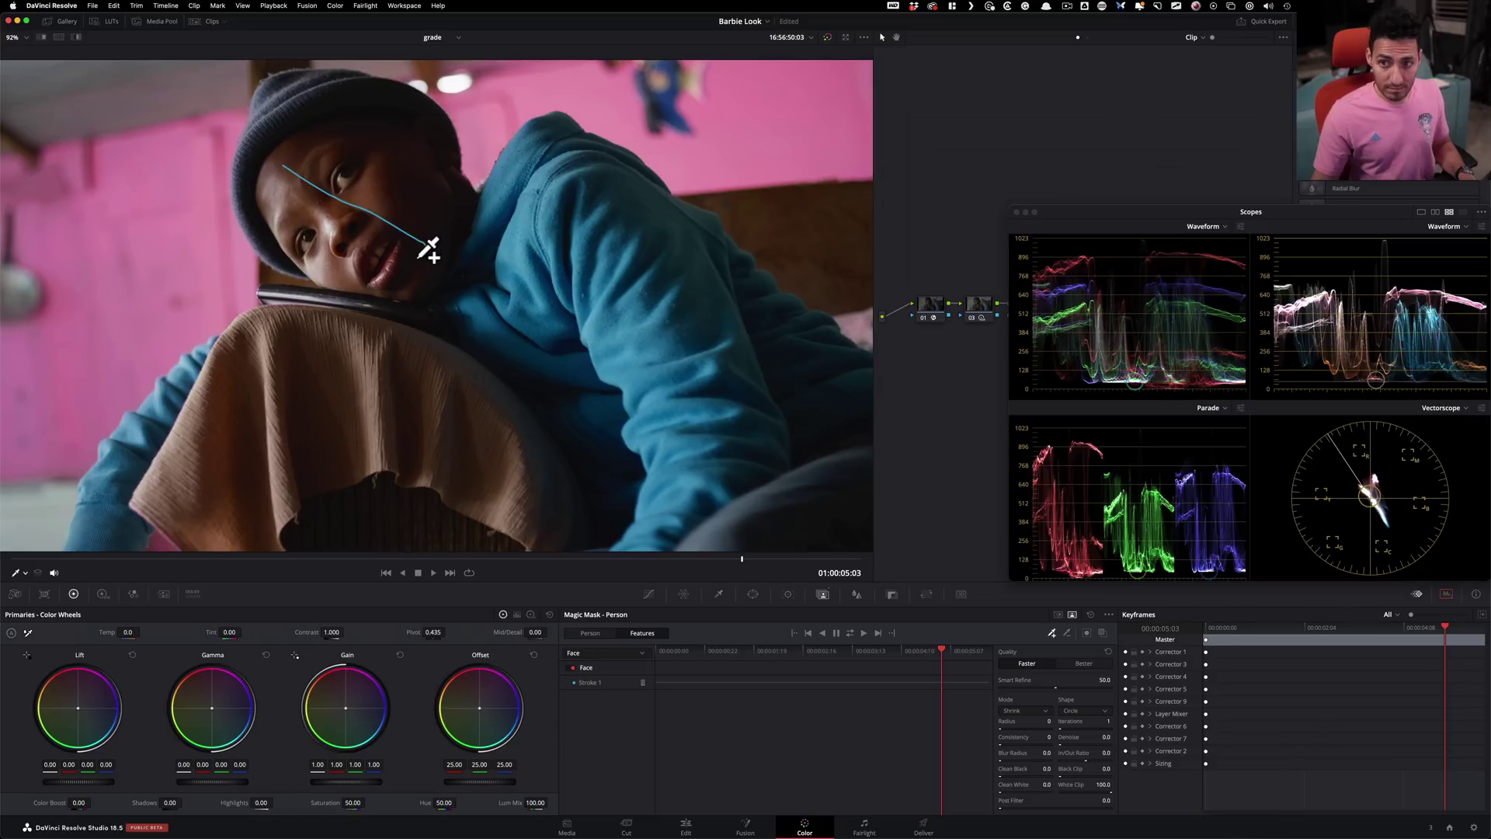
{"action": "left_click_drag", "start_coordinate": [426, 244], "coordinate": [421, 256]}
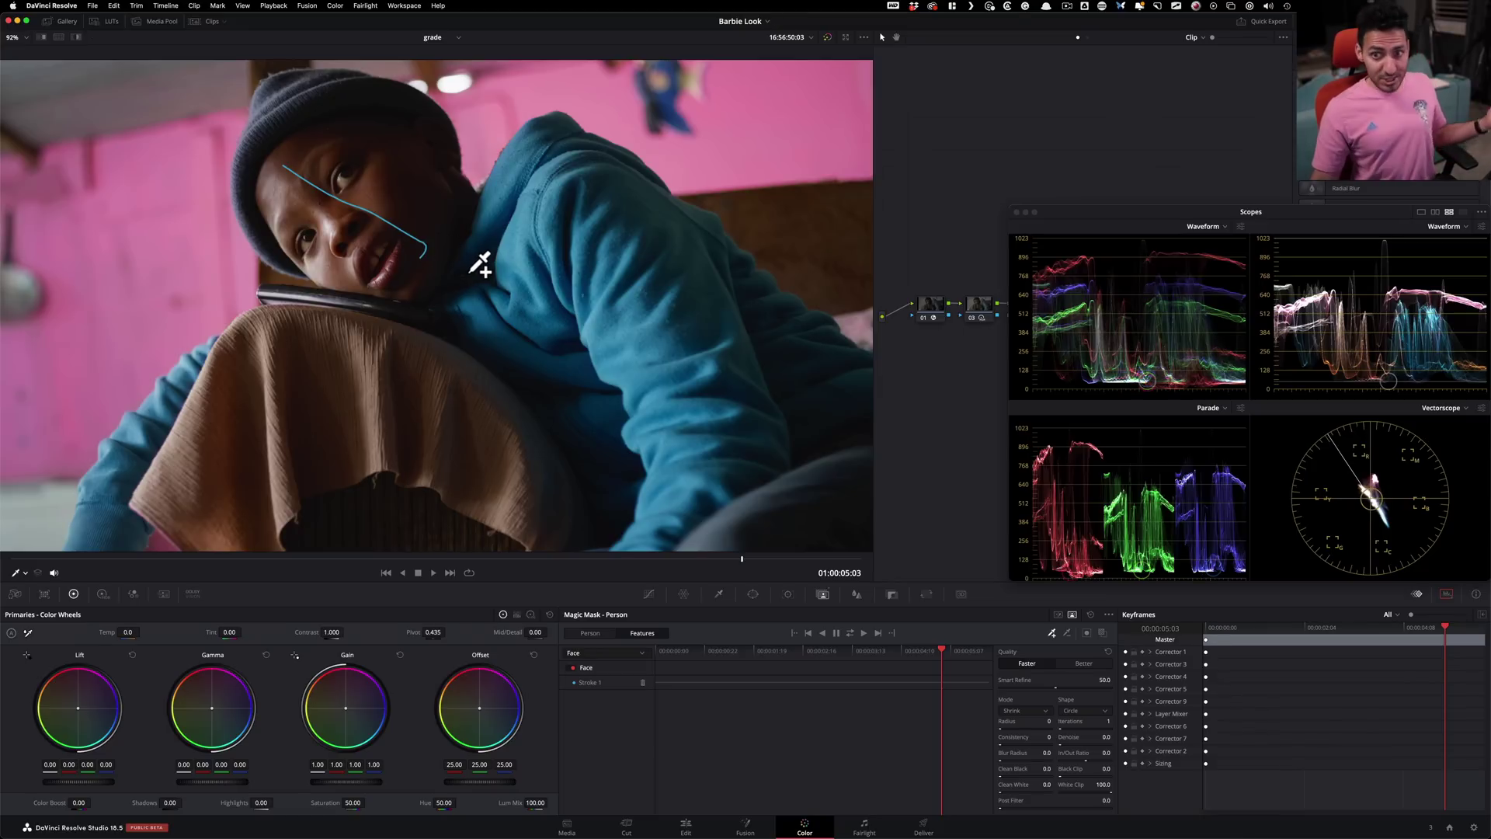
{"action": "left_click", "coordinate": [852, 633]}
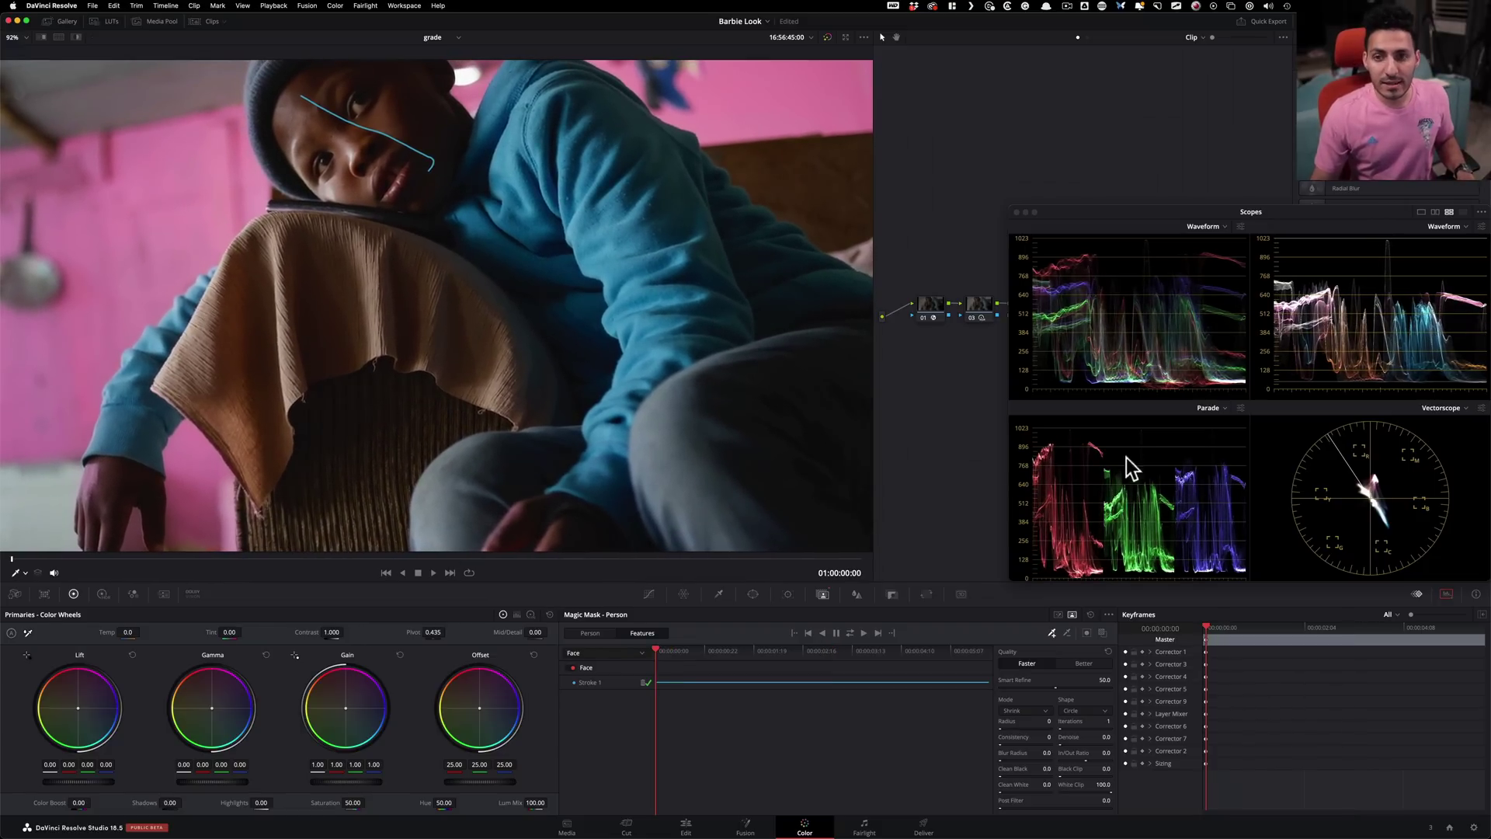
{"action": "left_click_drag", "start_coordinate": [519, 558], "coordinate": [834, 558]}
{"action": "left_click", "coordinate": [1103, 633]}
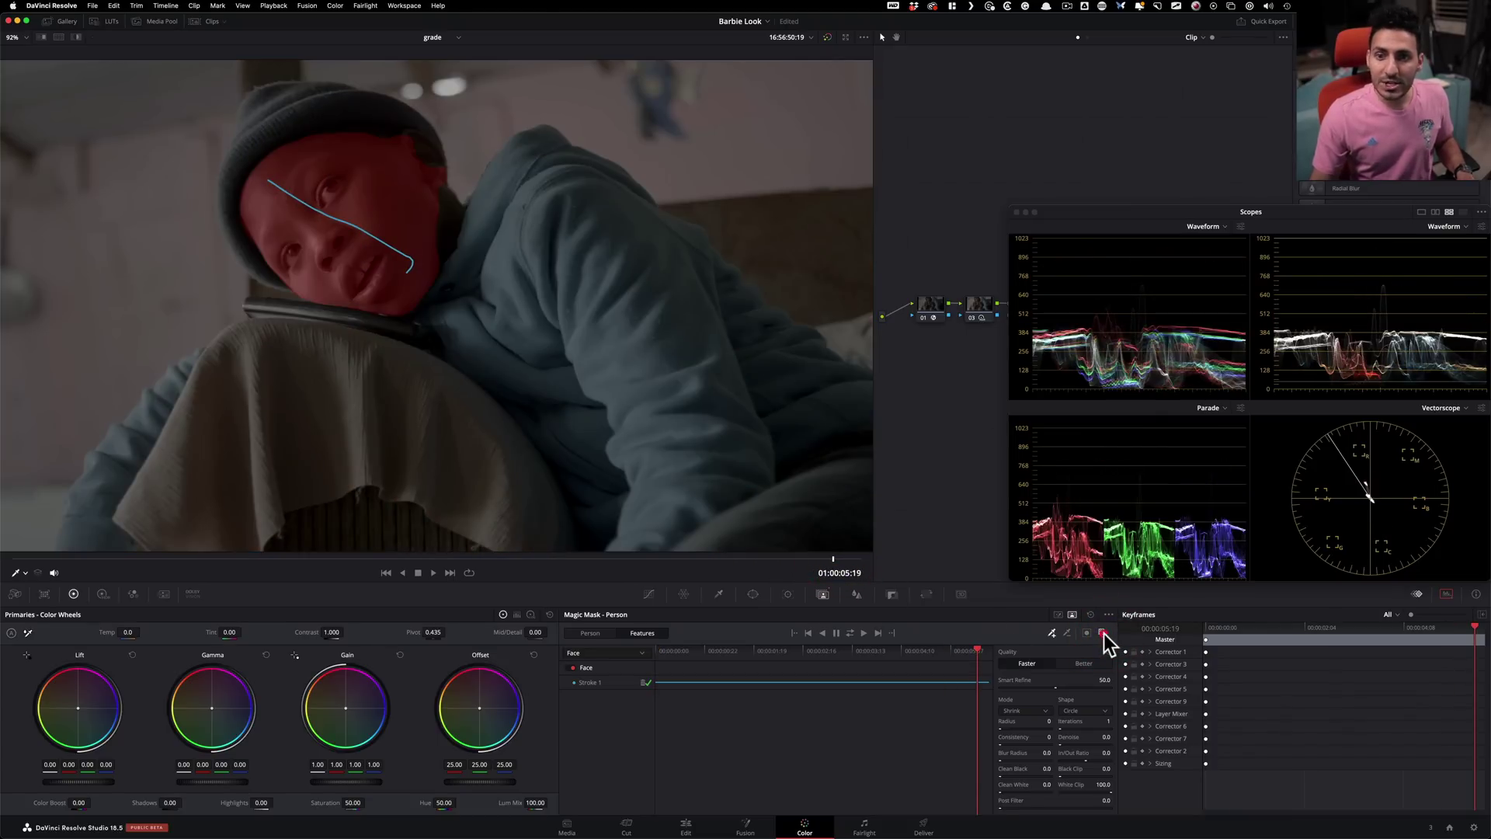
{"action": "left_click", "coordinate": [1104, 633]}
{"action": "left_click_drag", "start_coordinate": [52, 557], "coordinate": [826, 553]}
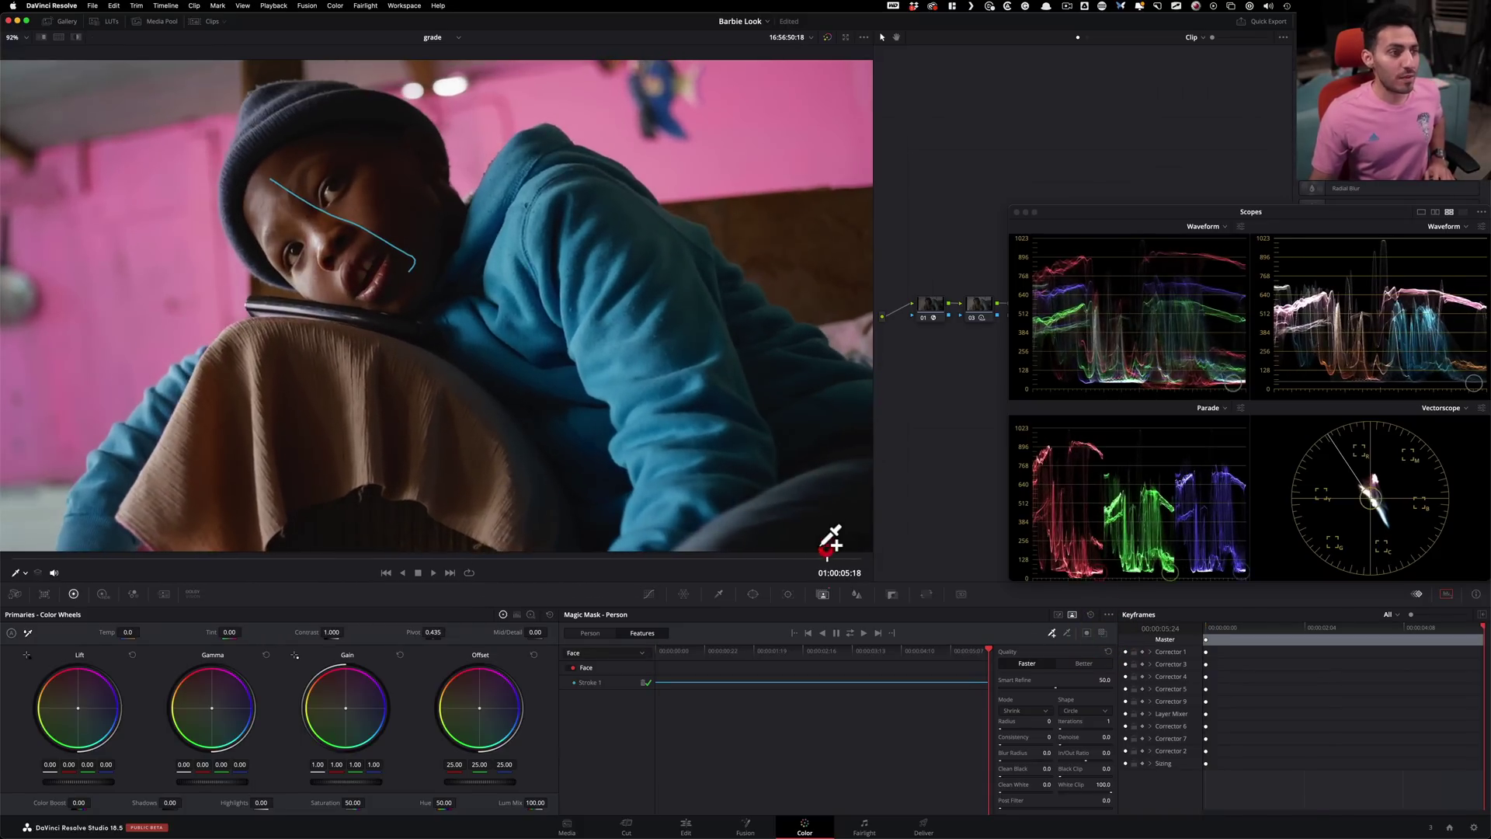
{"action": "left_click_drag", "start_coordinate": [1131, 209], "coordinate": [1125, 463]}
{"action": "left_click", "coordinate": [1088, 262]}
{"action": "left_click", "coordinate": [1124, 307]}
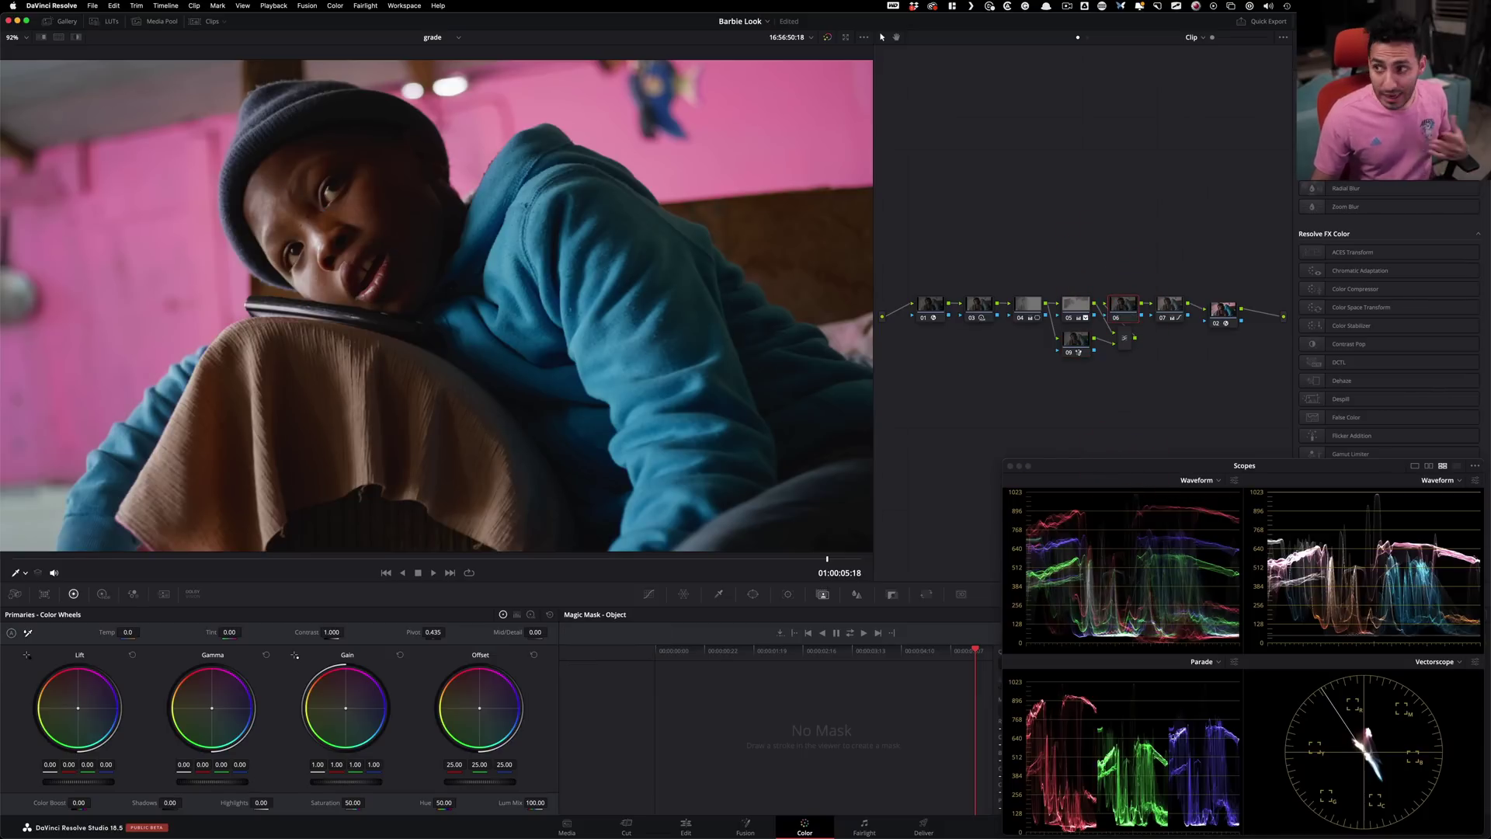
Step: Apply a directional Relight to node 06, aiming the light across the face toward lower right
{"action": "left_click", "coordinate": [1360, 56]}
{"action": "type", "text": "rel"}
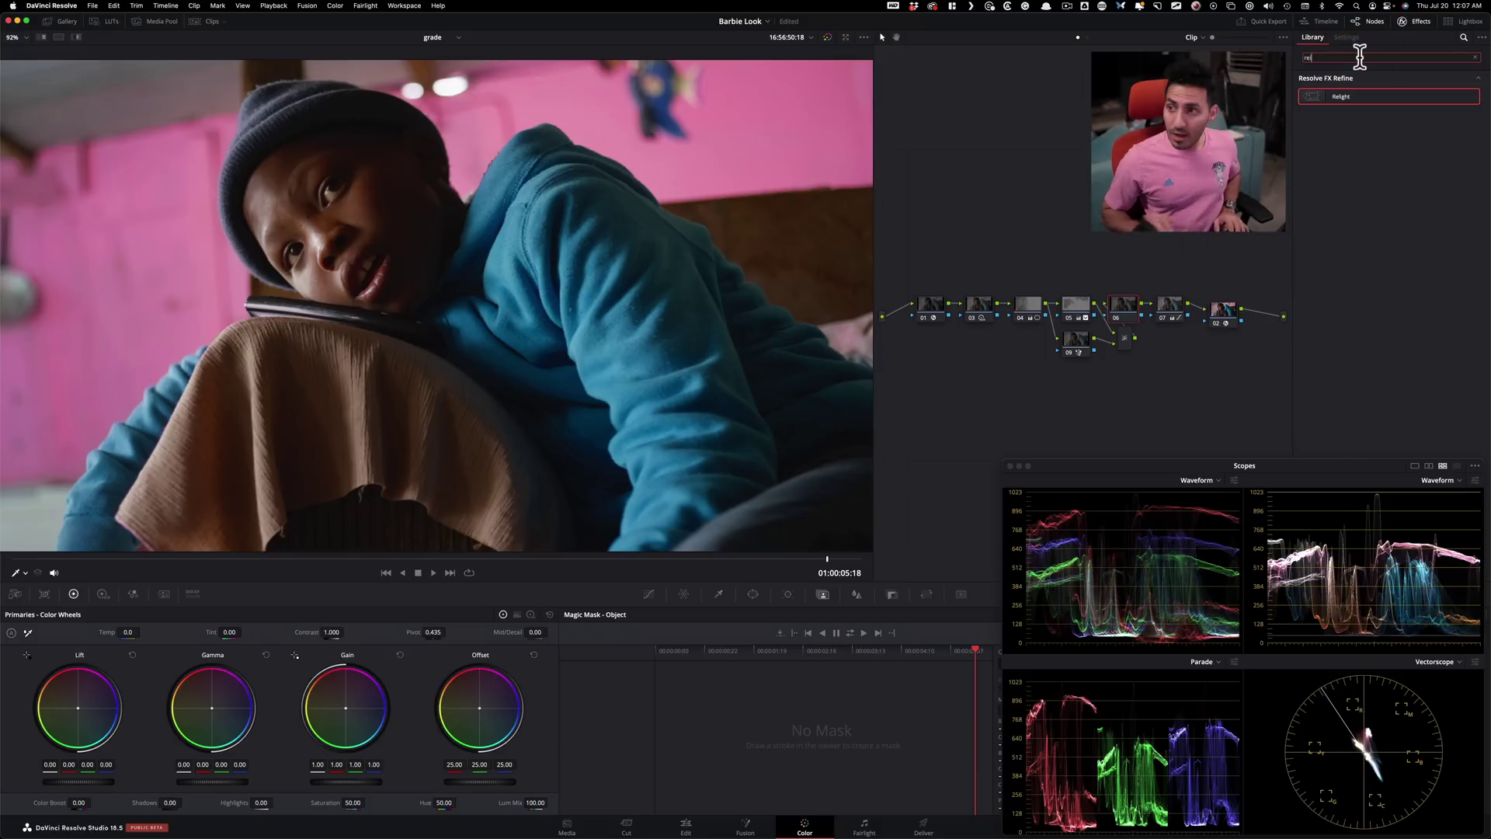
{"action": "left_click_drag", "start_coordinate": [1332, 99], "coordinate": [1125, 314]}
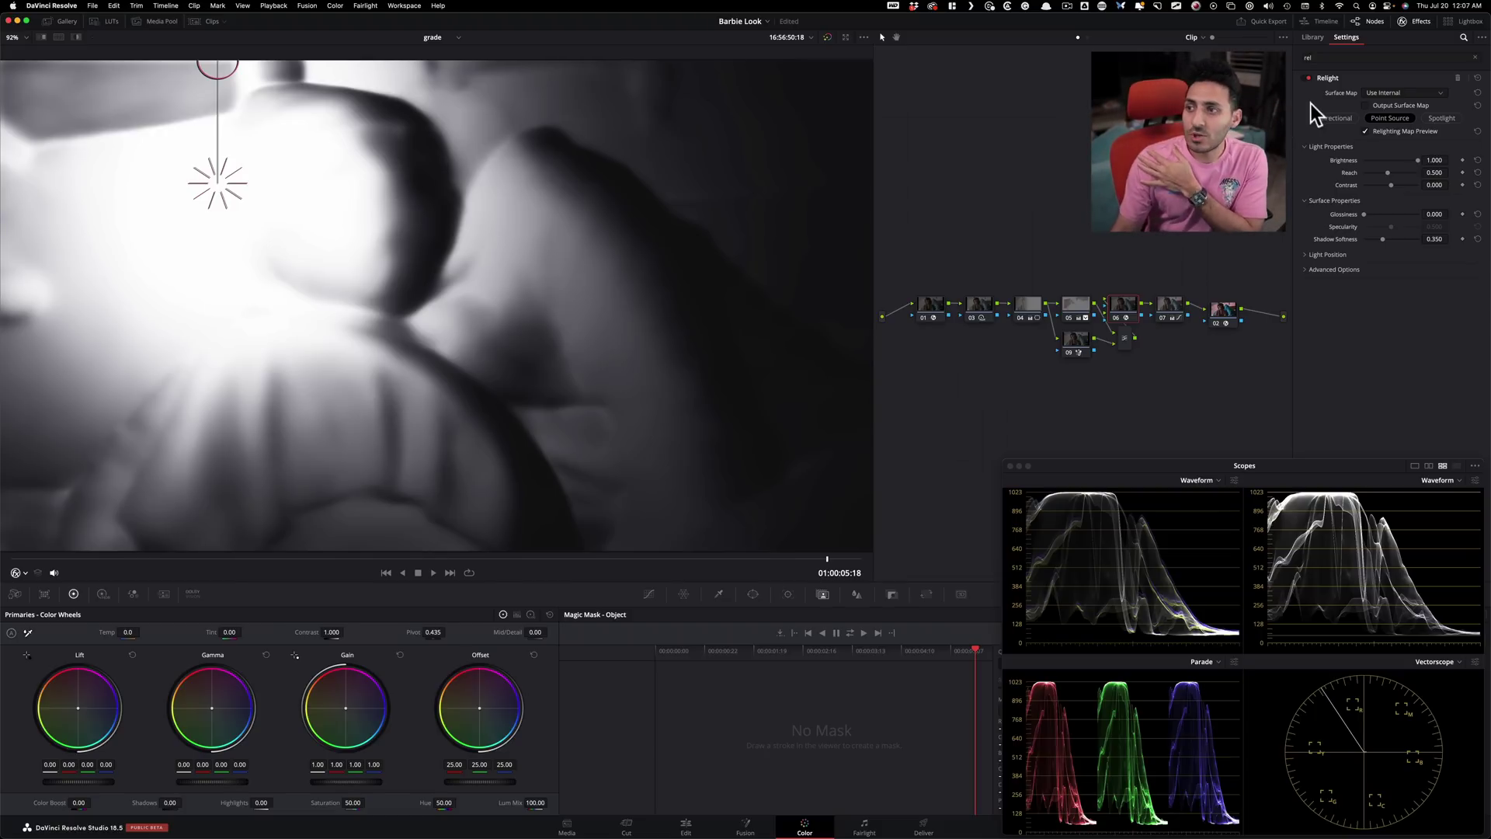
{"action": "left_click", "coordinate": [1336, 119]}
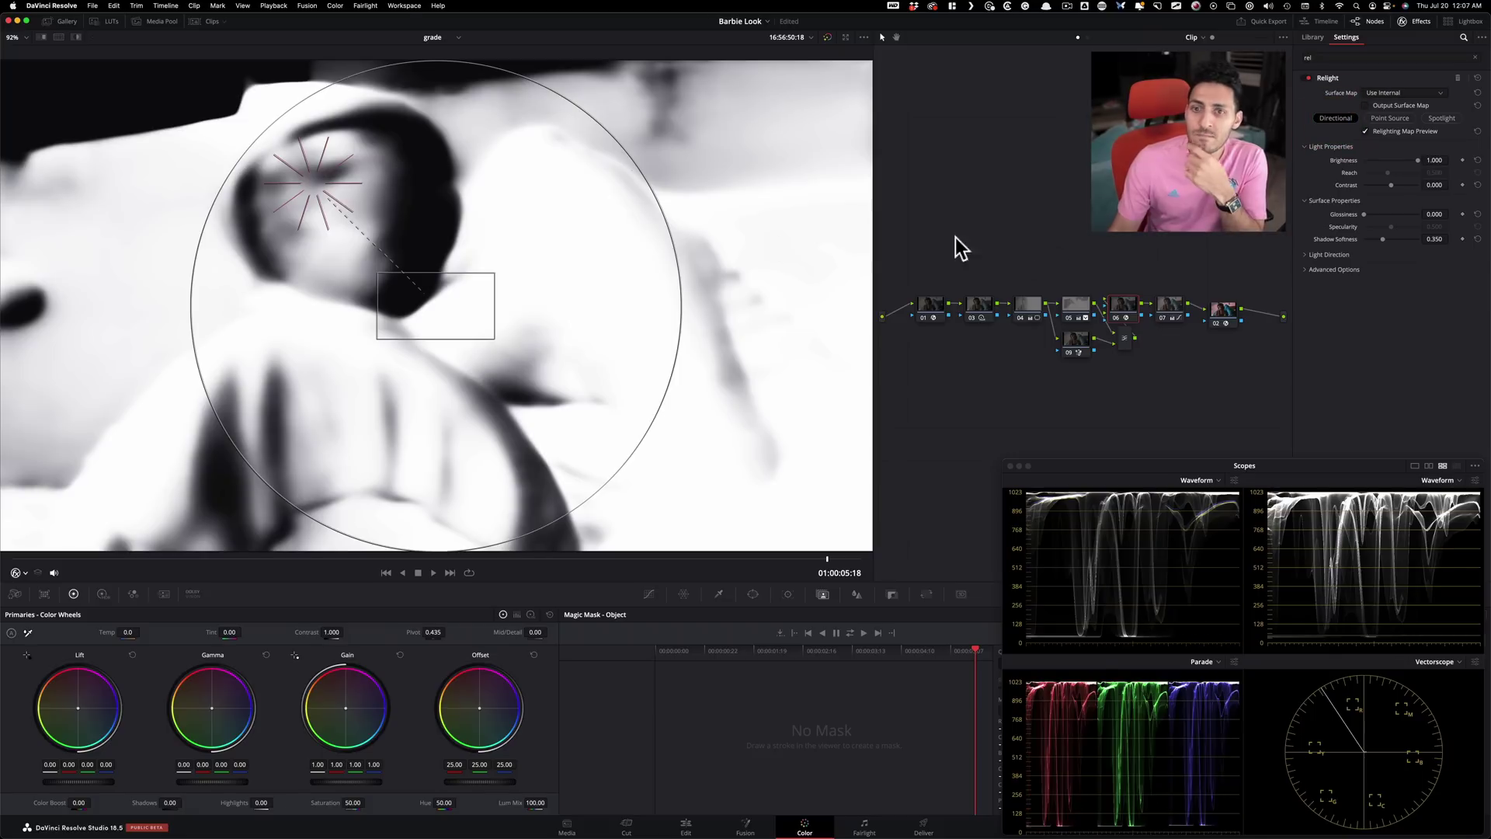
{"action": "left_click_drag", "start_coordinate": [324, 184], "coordinate": [623, 380]}
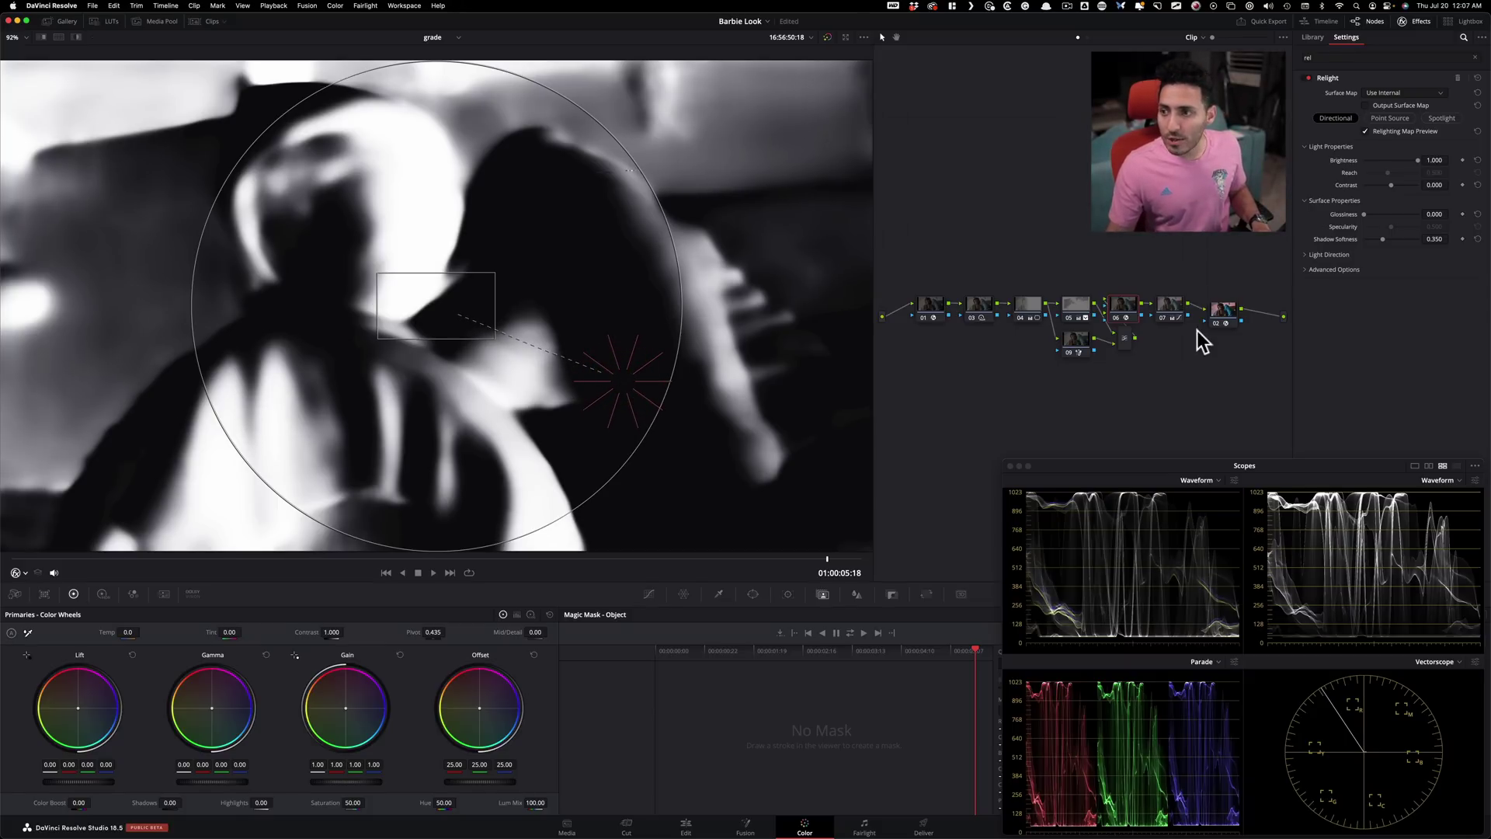
{"action": "key", "text": "shift+h"}
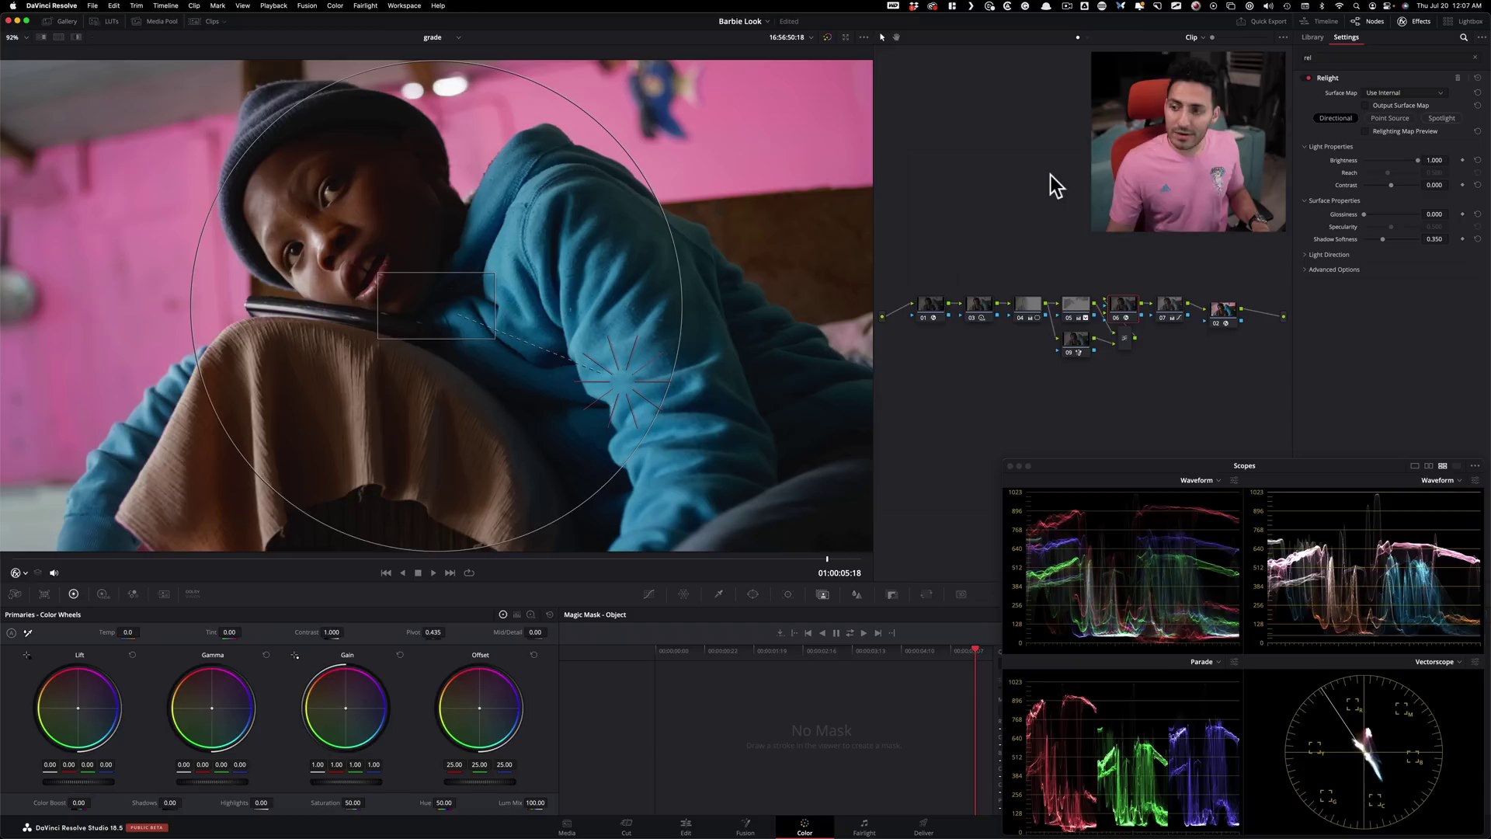
{"action": "key", "text": "shift+grave"}
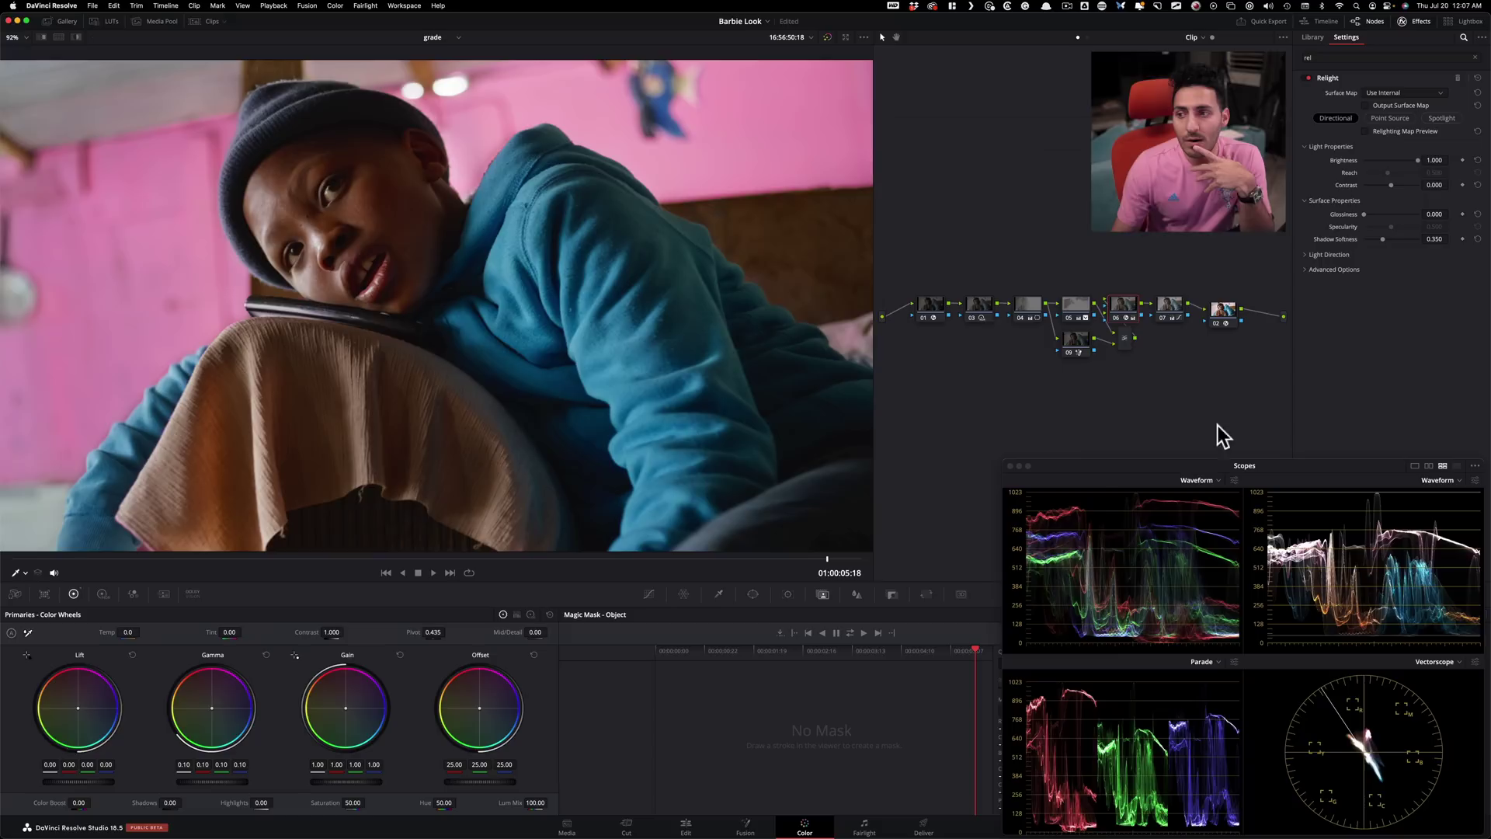
Step: Move node 06 out of the main chain onto its own branch below
{"action": "left_click_drag", "start_coordinate": [1128, 325], "coordinate": [1176, 377]}
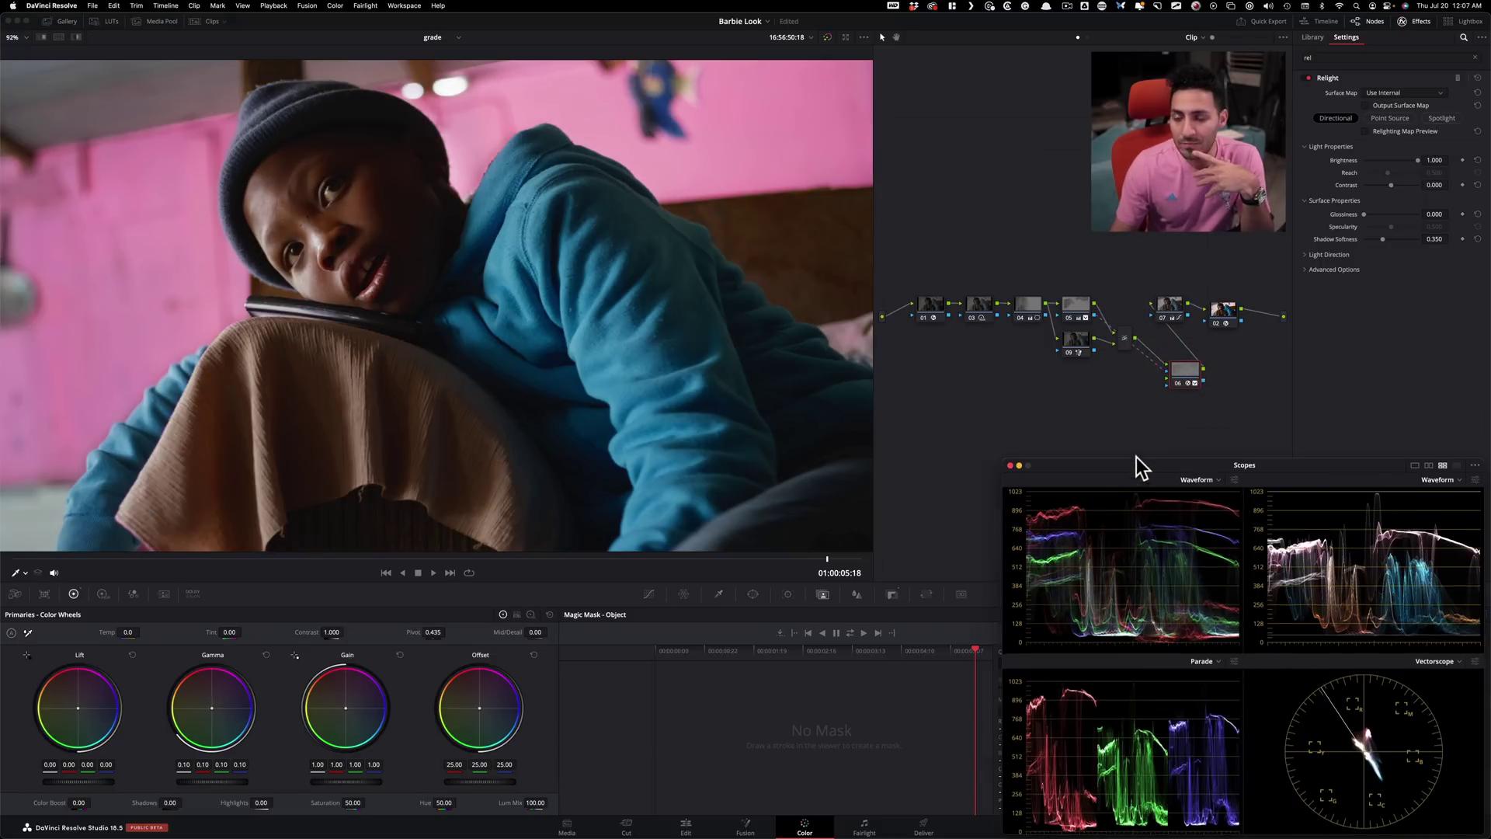
{"action": "left_click_drag", "start_coordinate": [1137, 465], "coordinate": [1079, 151]}
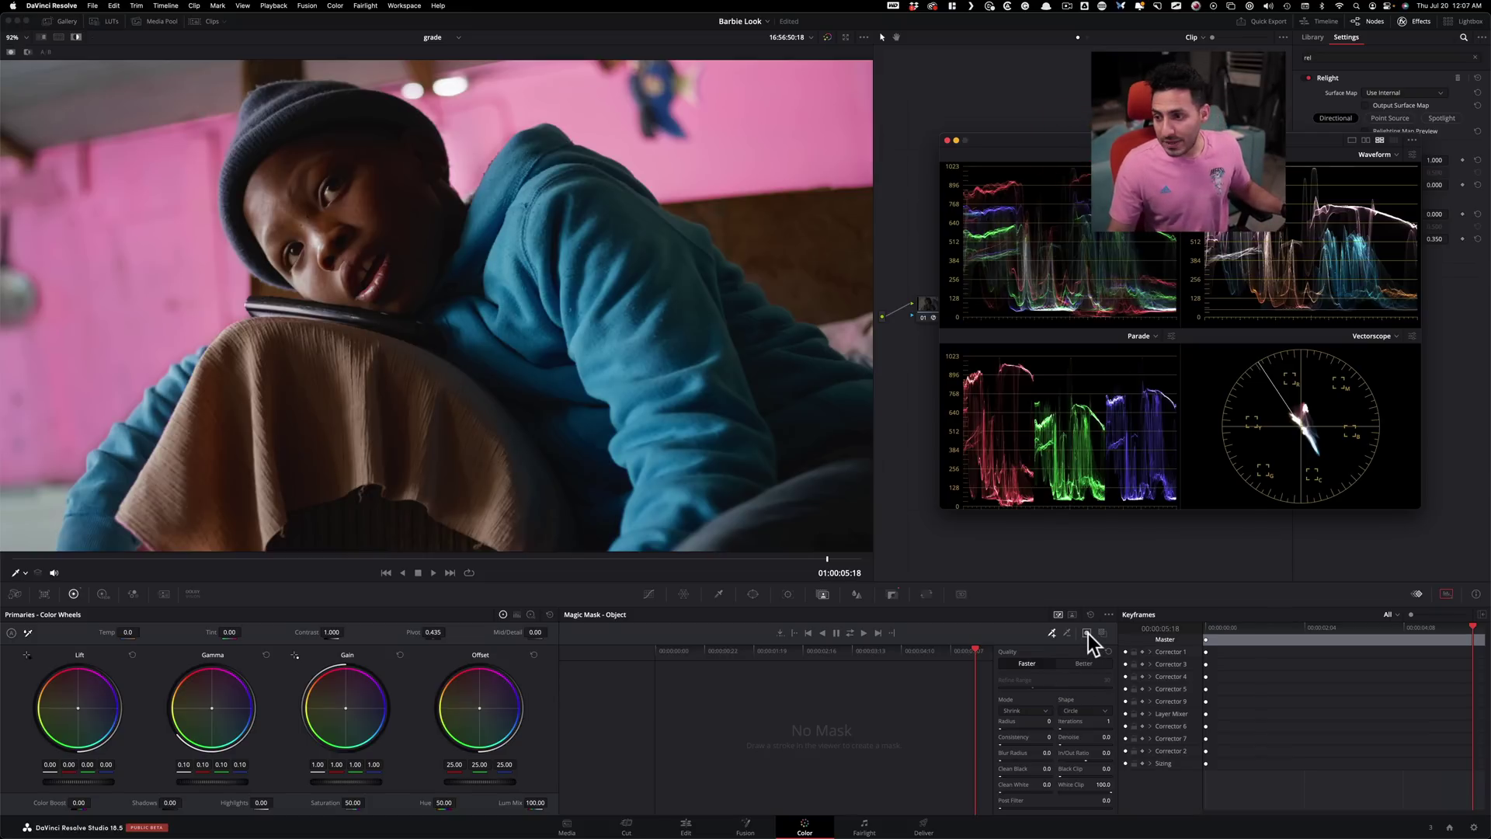
{"action": "left_click", "coordinate": [1088, 634]}
Step: Invert node 06's key input
{"action": "left_click", "coordinate": [898, 598]}
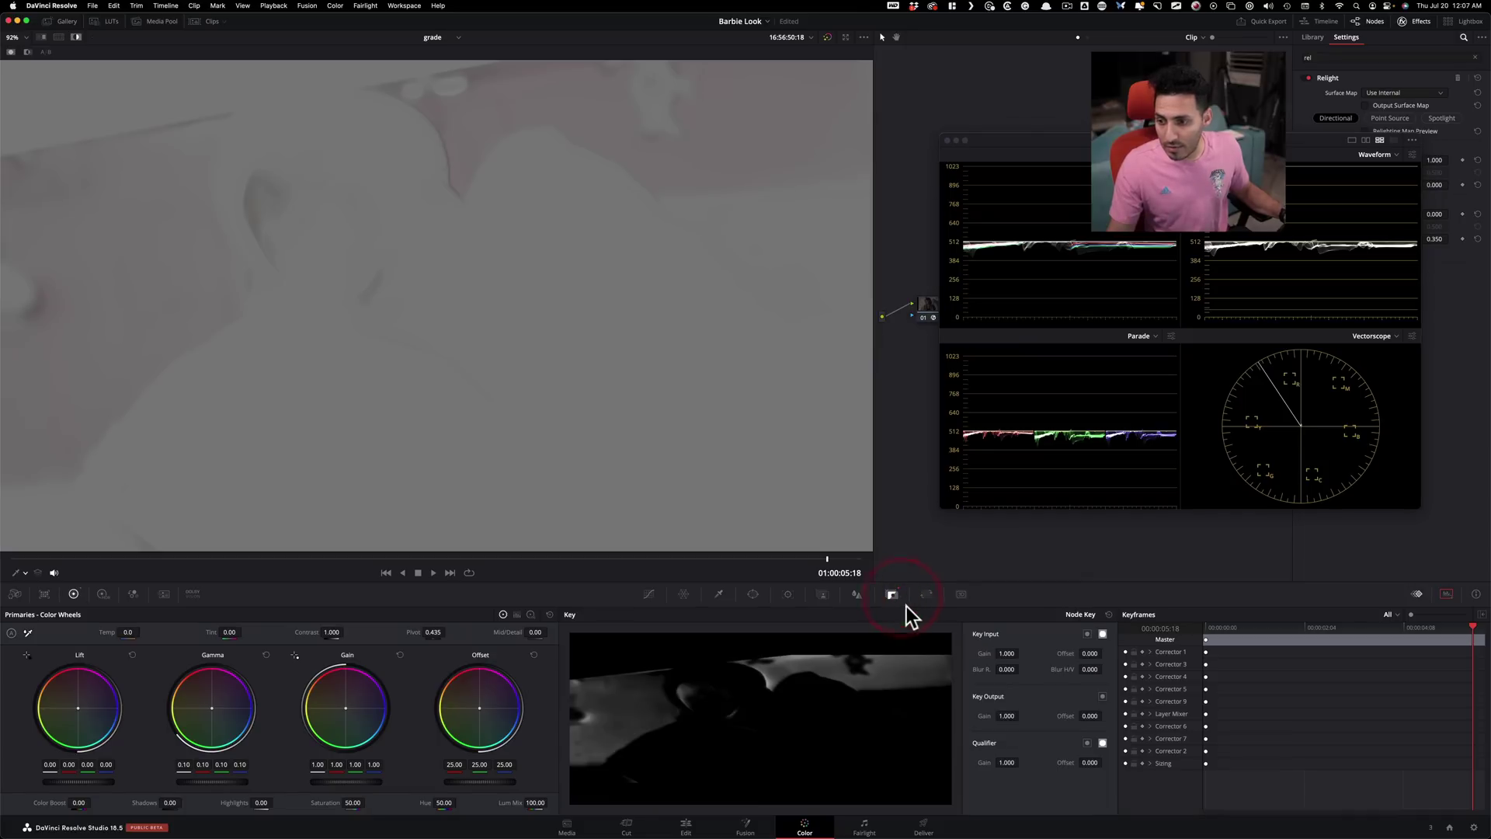
{"action": "left_click", "coordinate": [1088, 634]}
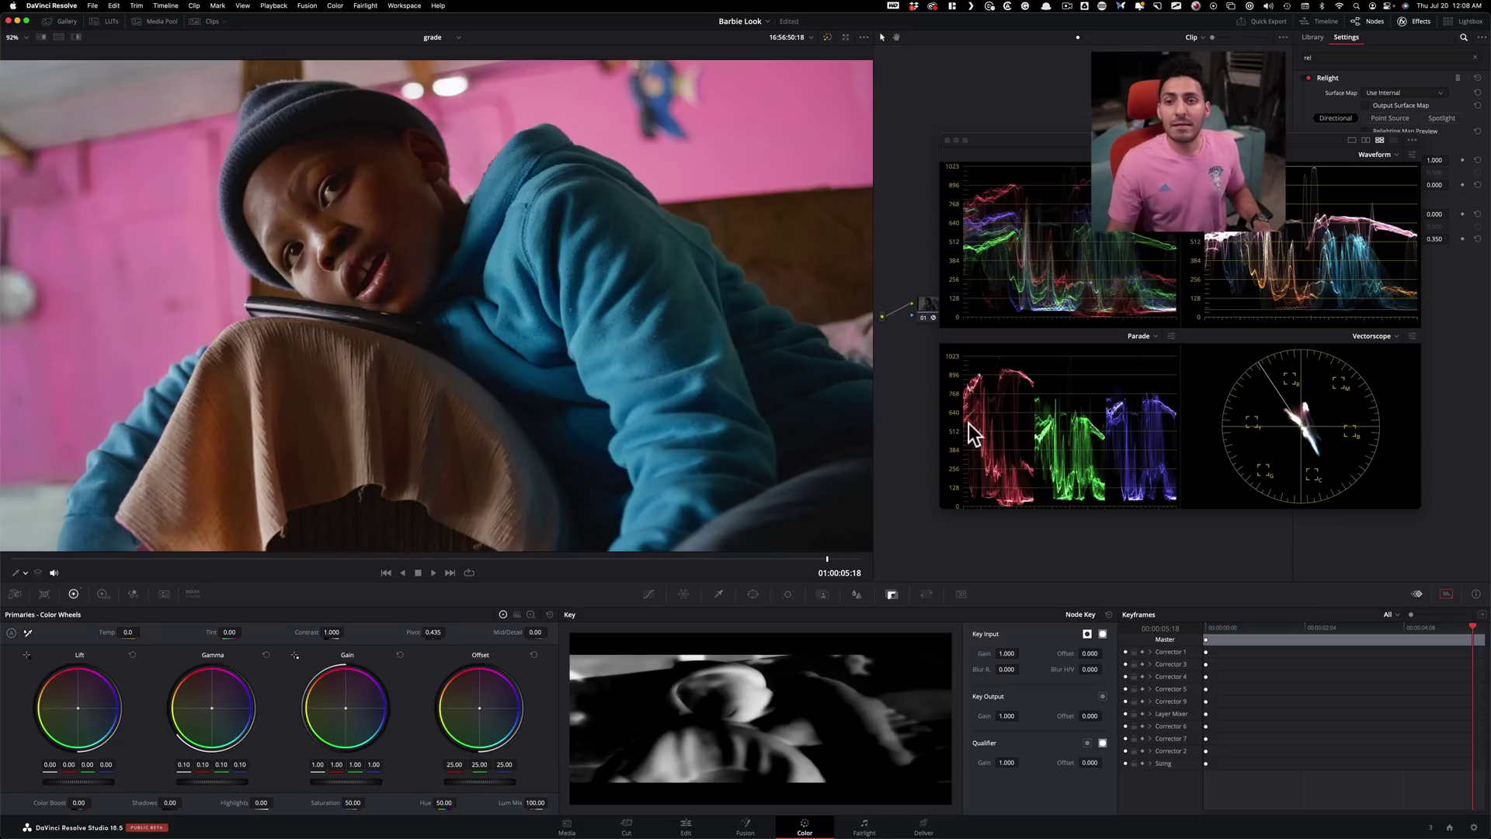
{"action": "left_click_drag", "start_coordinate": [1027, 138], "coordinate": [1087, 460]}
{"action": "left_click", "coordinate": [1088, 454]}
Step: Compare the image with node 06 on and off, then load grade version 1
{"action": "key", "text": "super+d"}
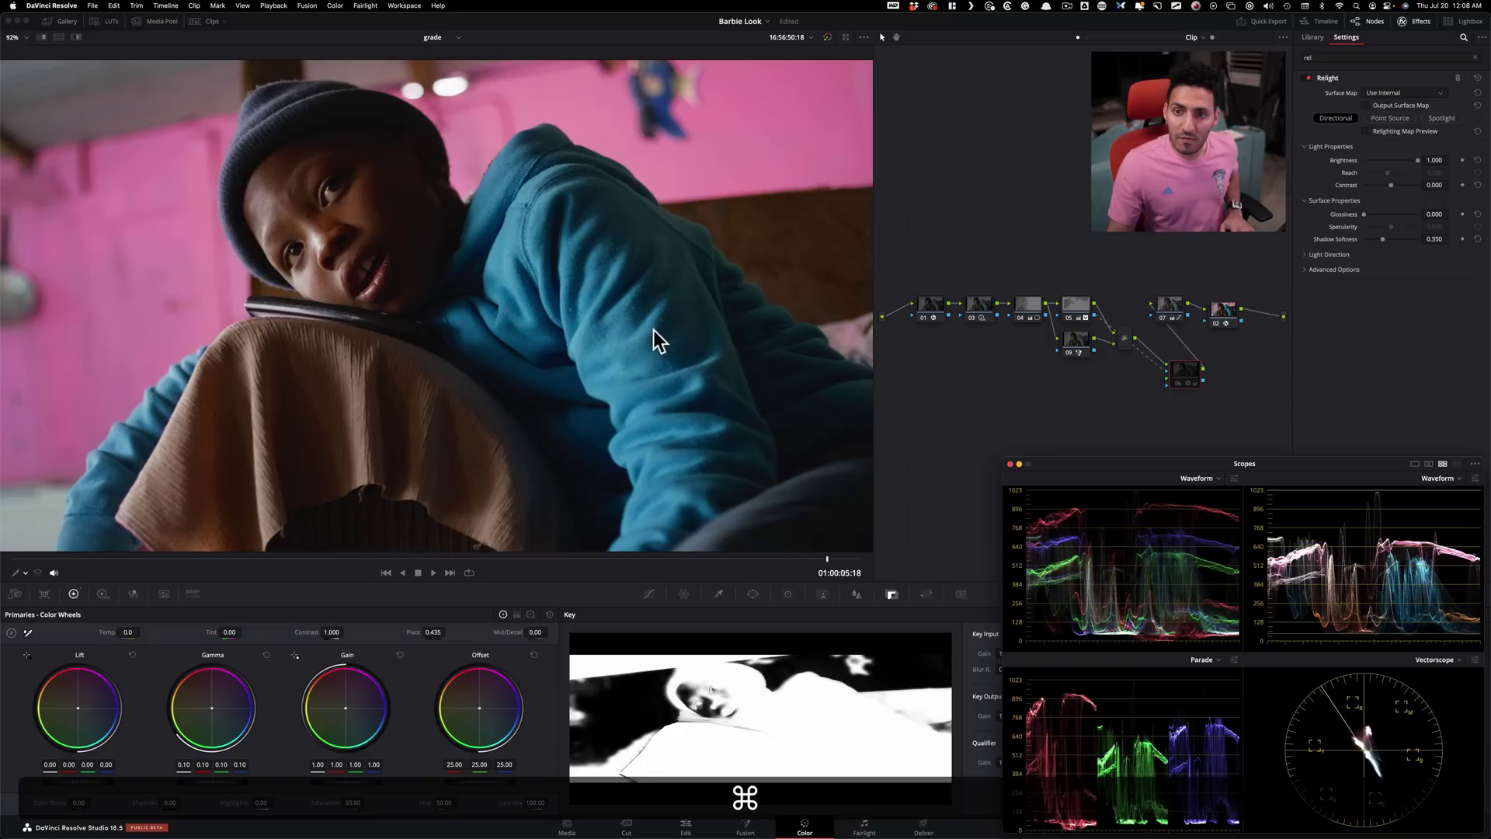
{"action": "key", "text": "super+d"}
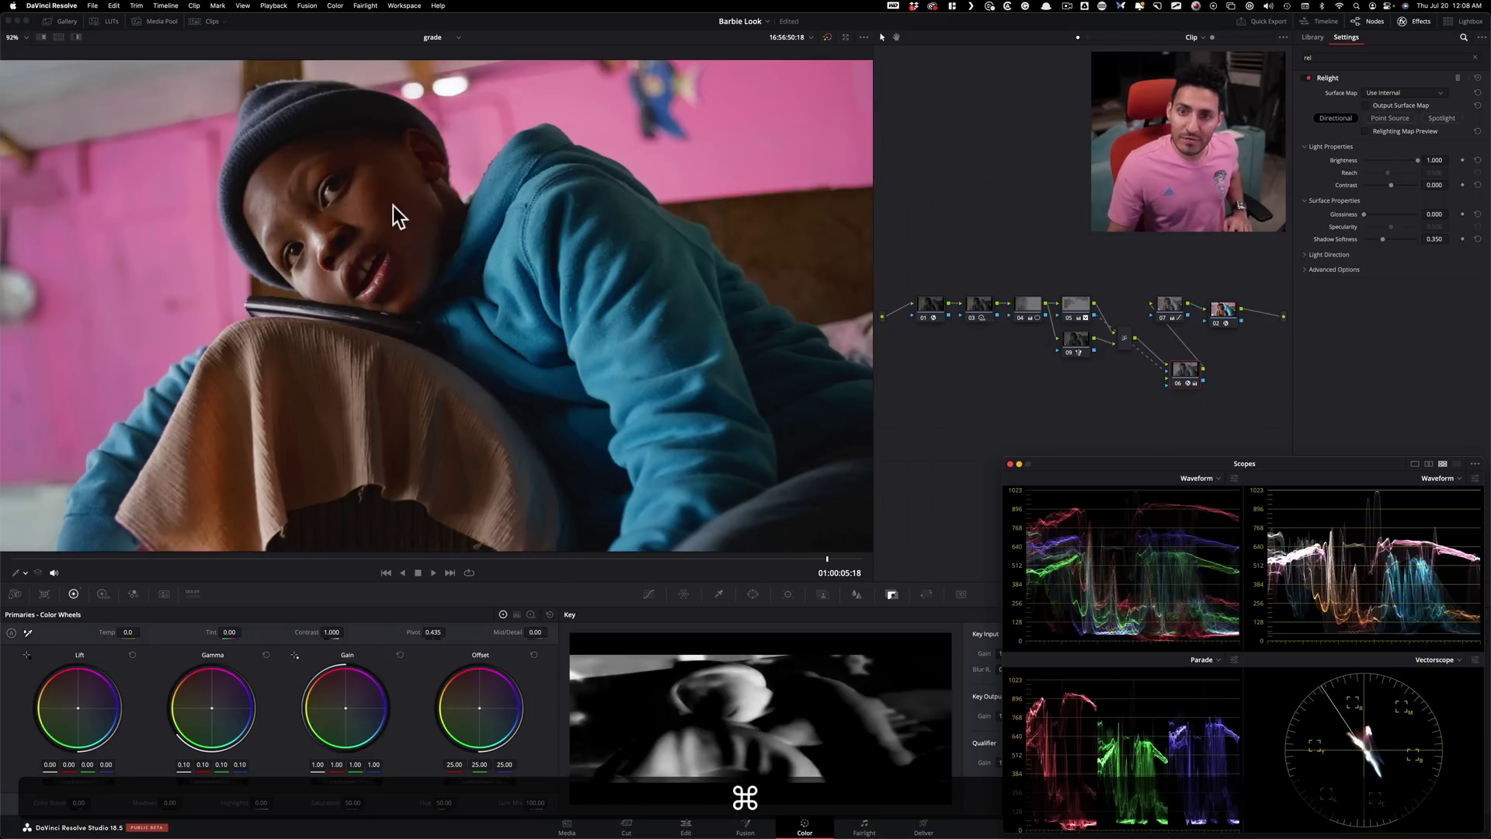
{"action": "key", "text": "super+d"}
{"action": "key", "text": "super+d"}
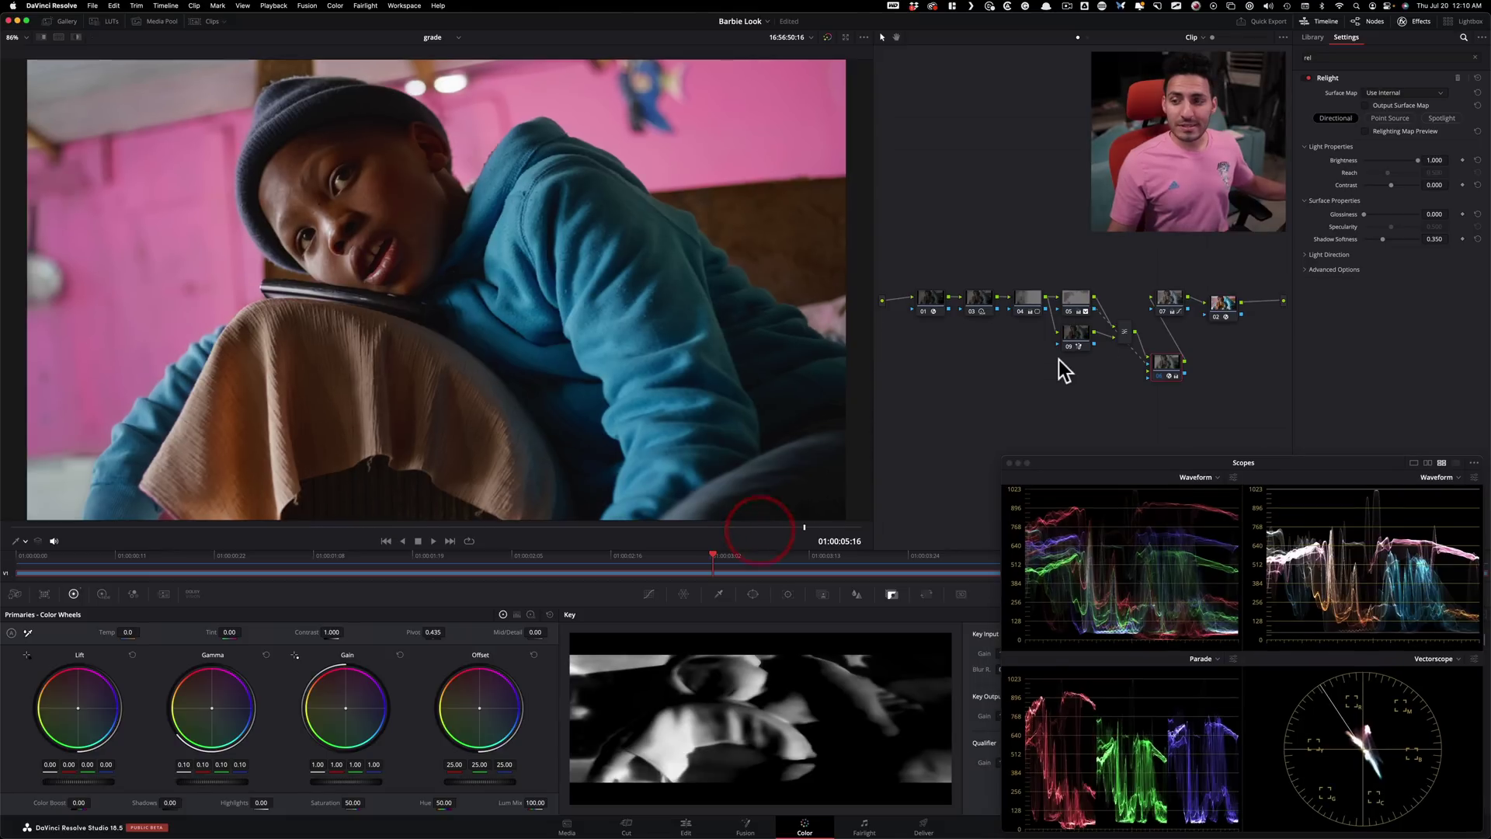
{"action": "key", "text": "ctrl+b"}
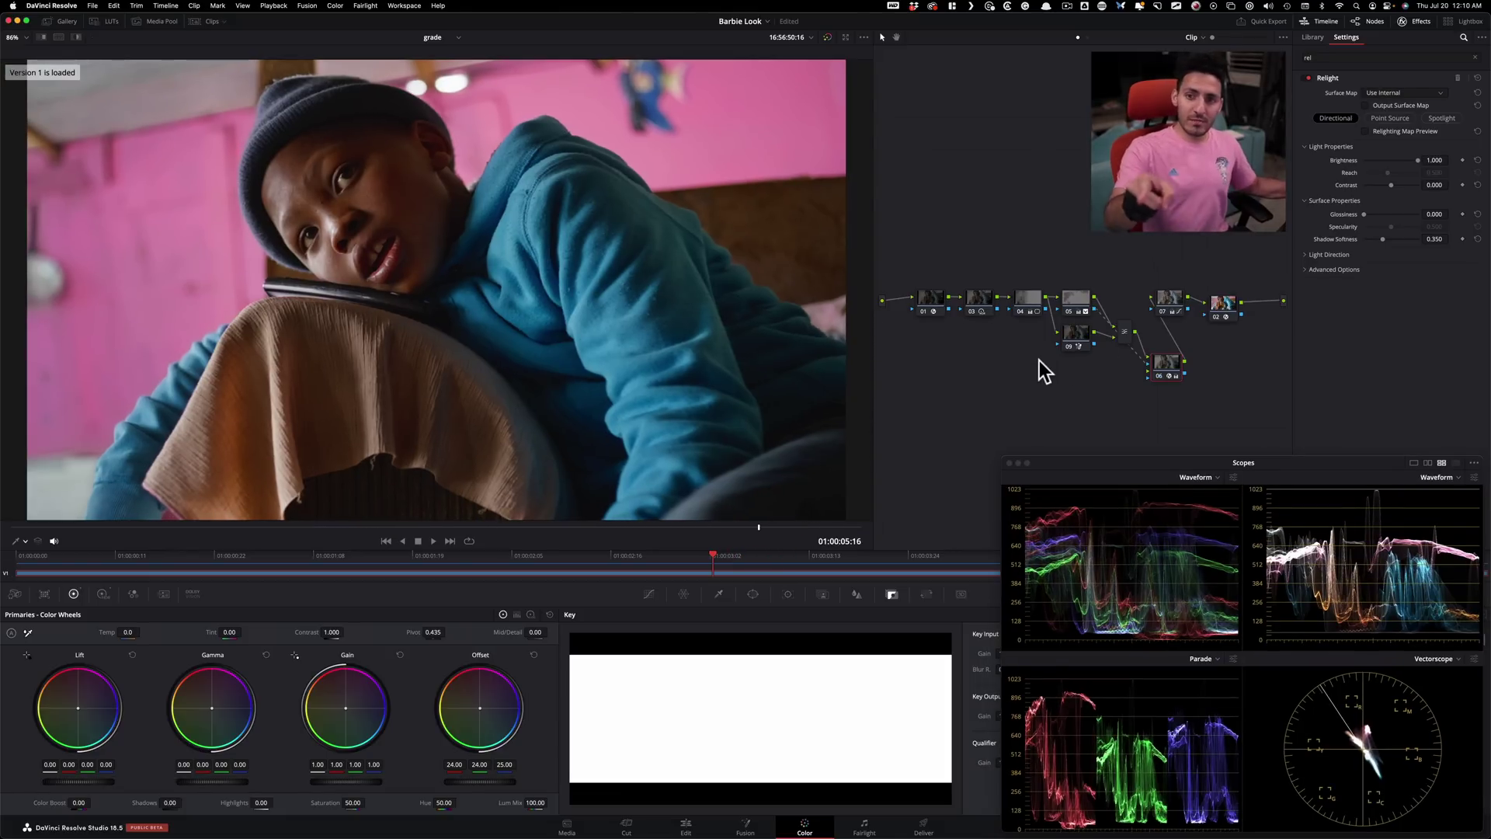
{"action": "key", "text": "Up"}
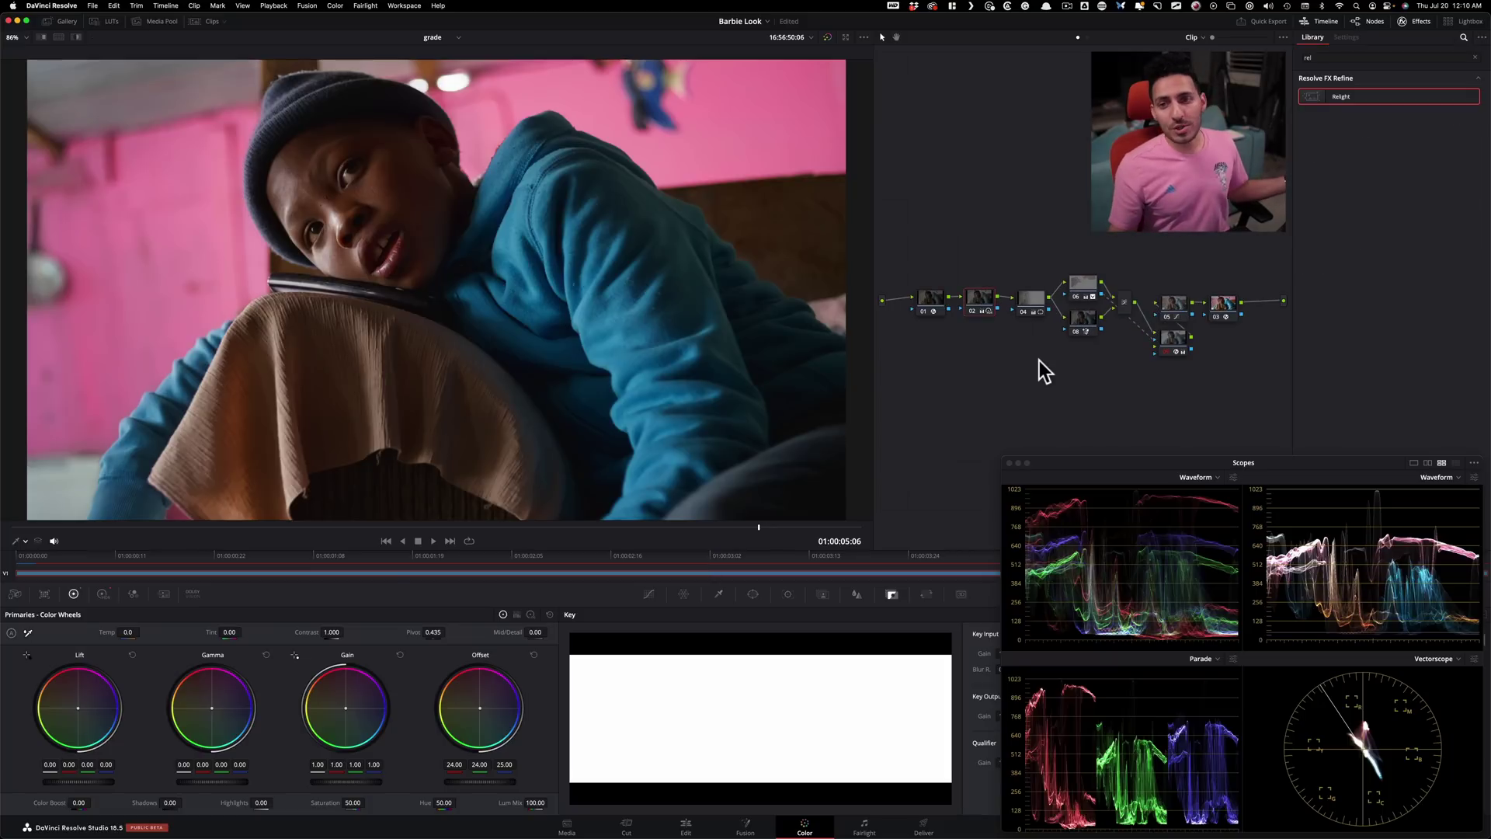
Step: Bypass the grade and toggle nodes 07, 04 and 05 off and on to compare their effects
{"action": "right_click", "coordinate": [961, 381]}
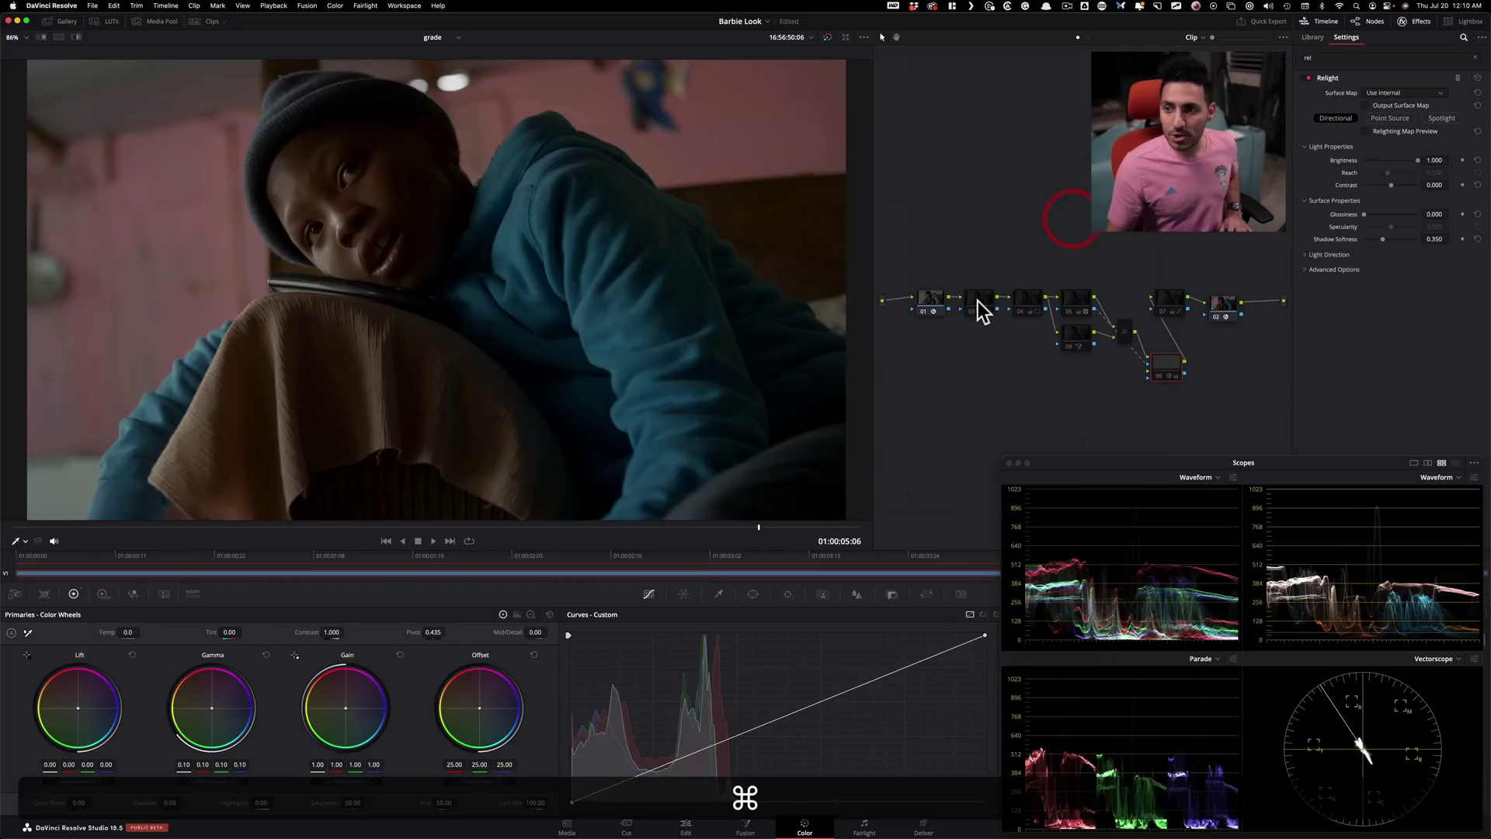
{"action": "key", "text": "shift+d"}
{"action": "key", "text": "shift+d"}
{"action": "left_click", "coordinate": [1005, 264]}
{"action": "key", "text": "ctrl+b"}
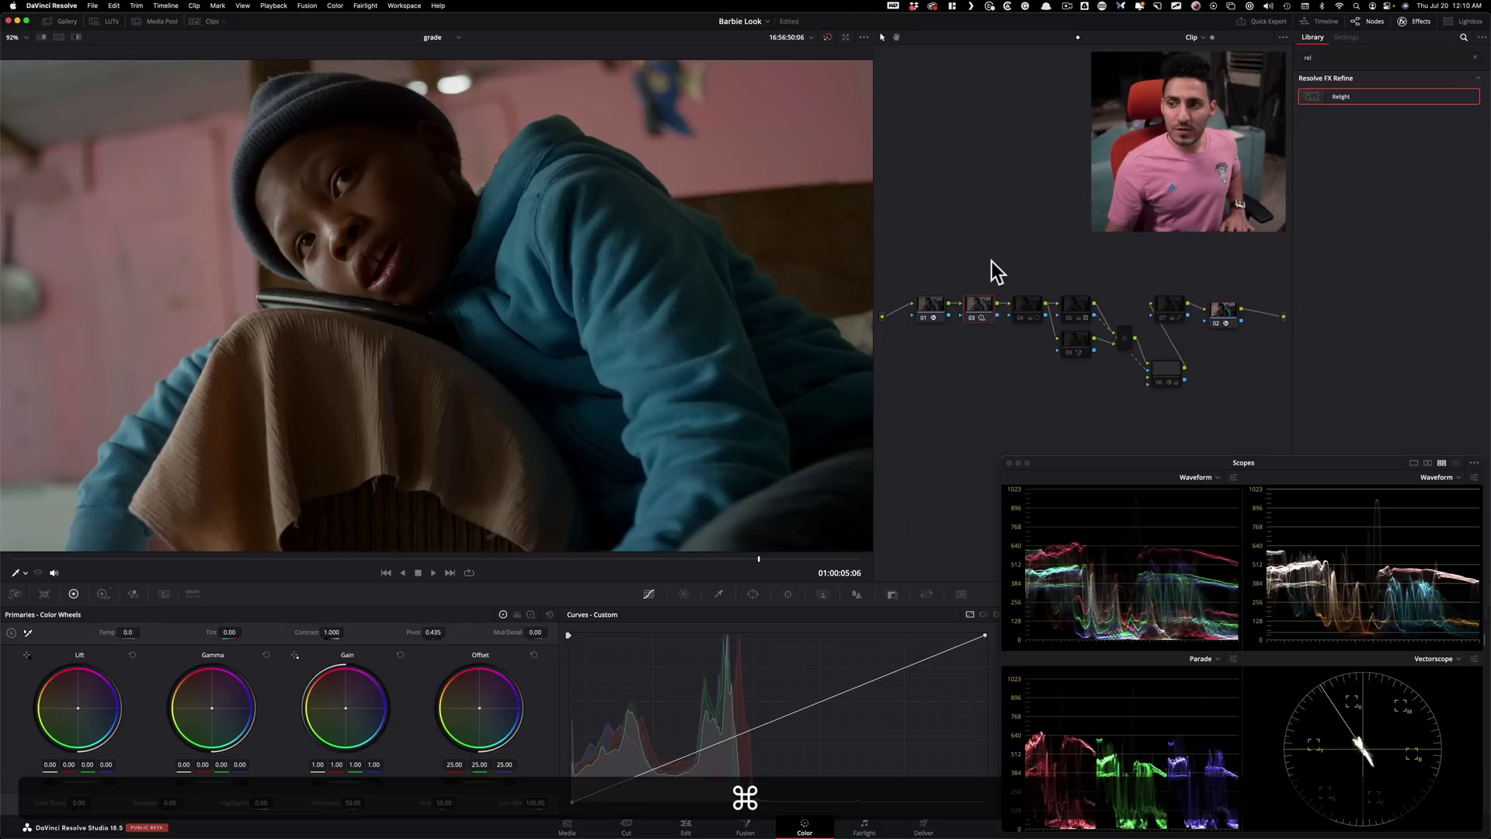
{"action": "left_click", "coordinate": [1172, 309]}
{"action": "key", "text": "super+d"}
{"action": "key", "text": "super+d"}
{"action": "key", "text": "ctrl+d"}
{"action": "key", "text": "ctrl+d"}
{"action": "key", "text": "ctrl+d"}
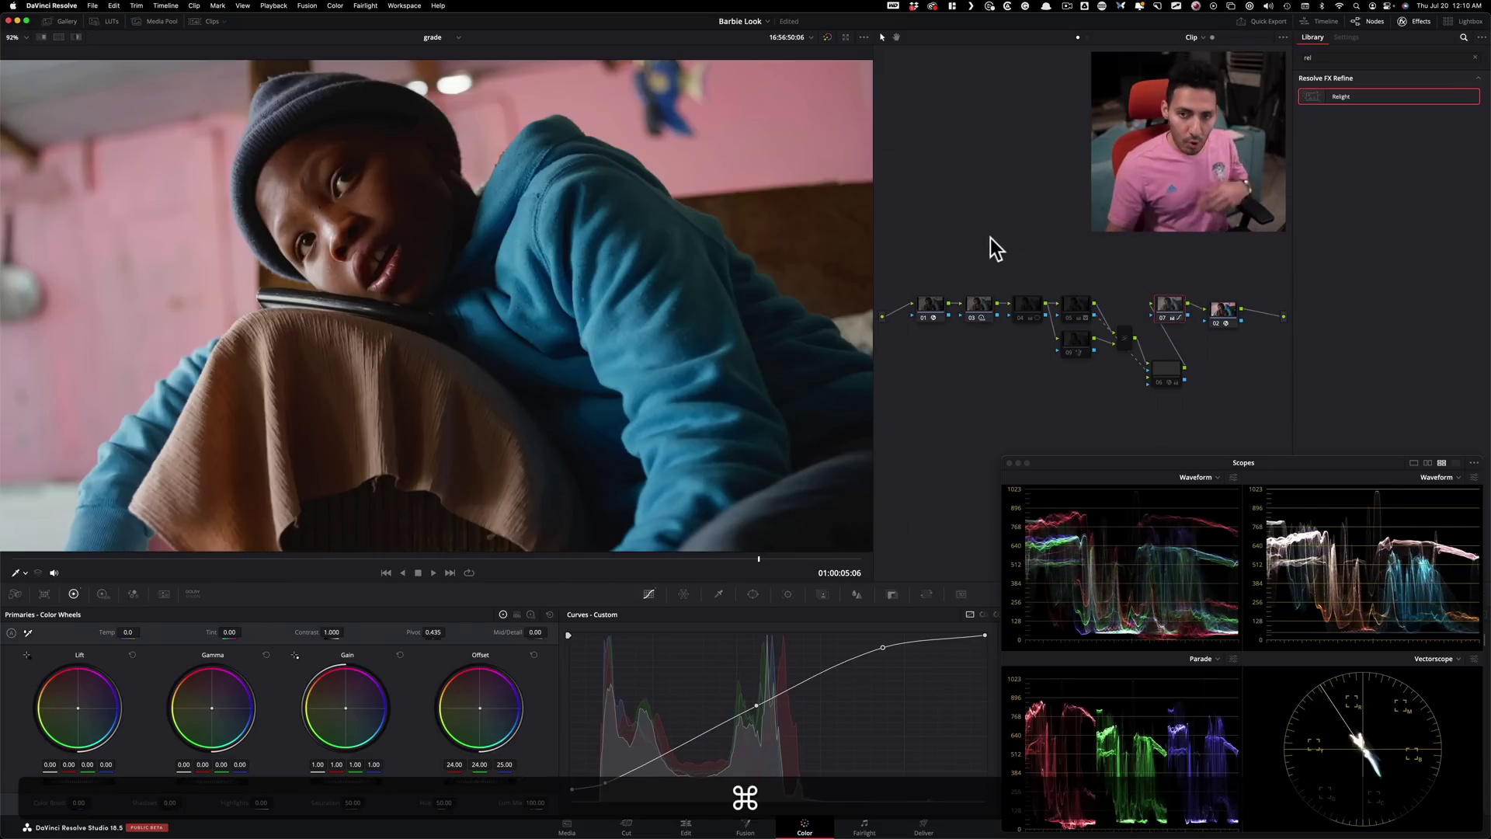
{"action": "key", "text": "ctrl+d"}
{"action": "key", "text": "ctrl+d"}
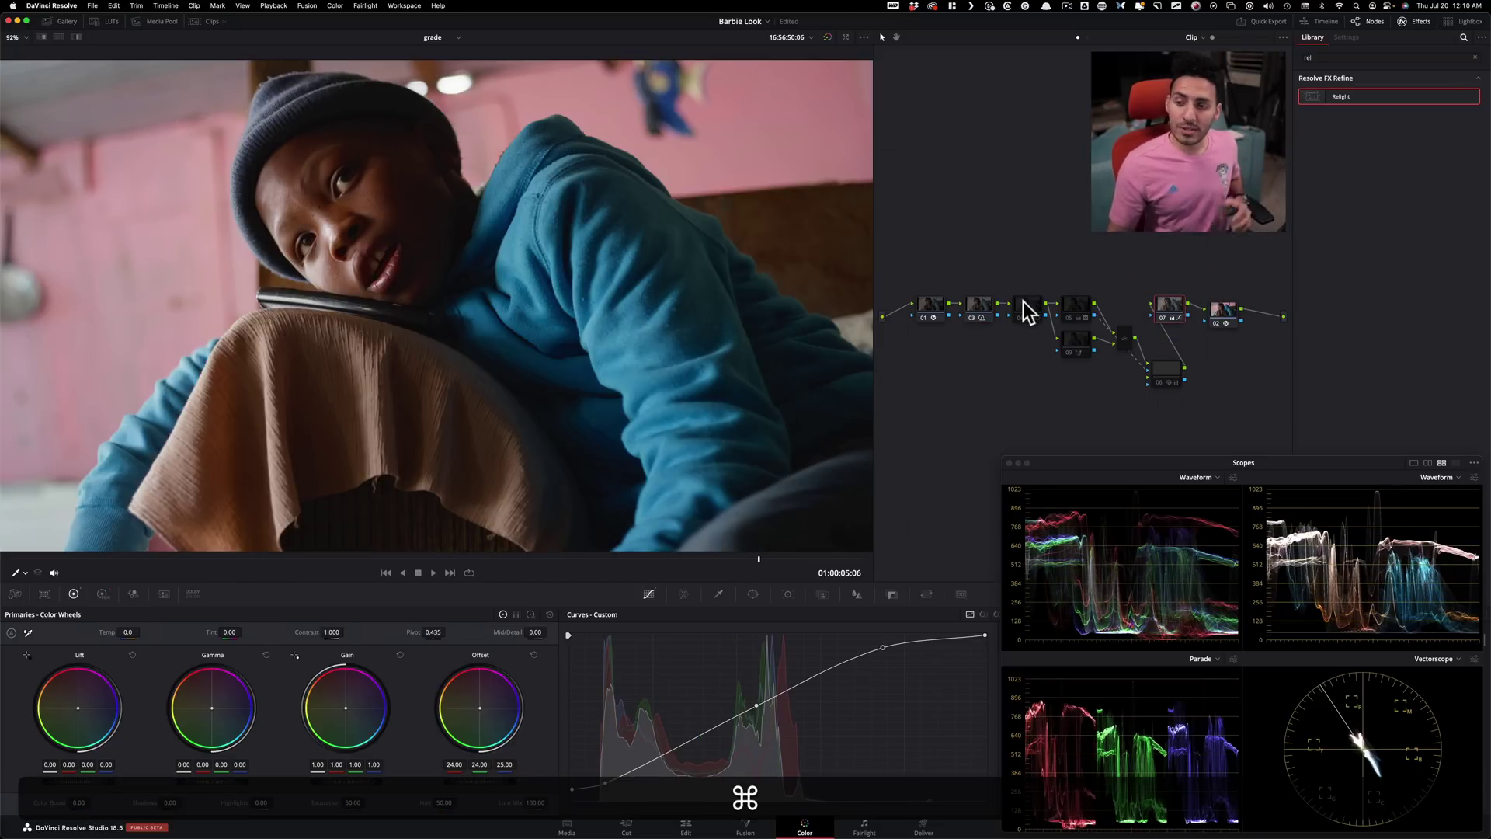
{"action": "left_click", "coordinate": [1024, 304]}
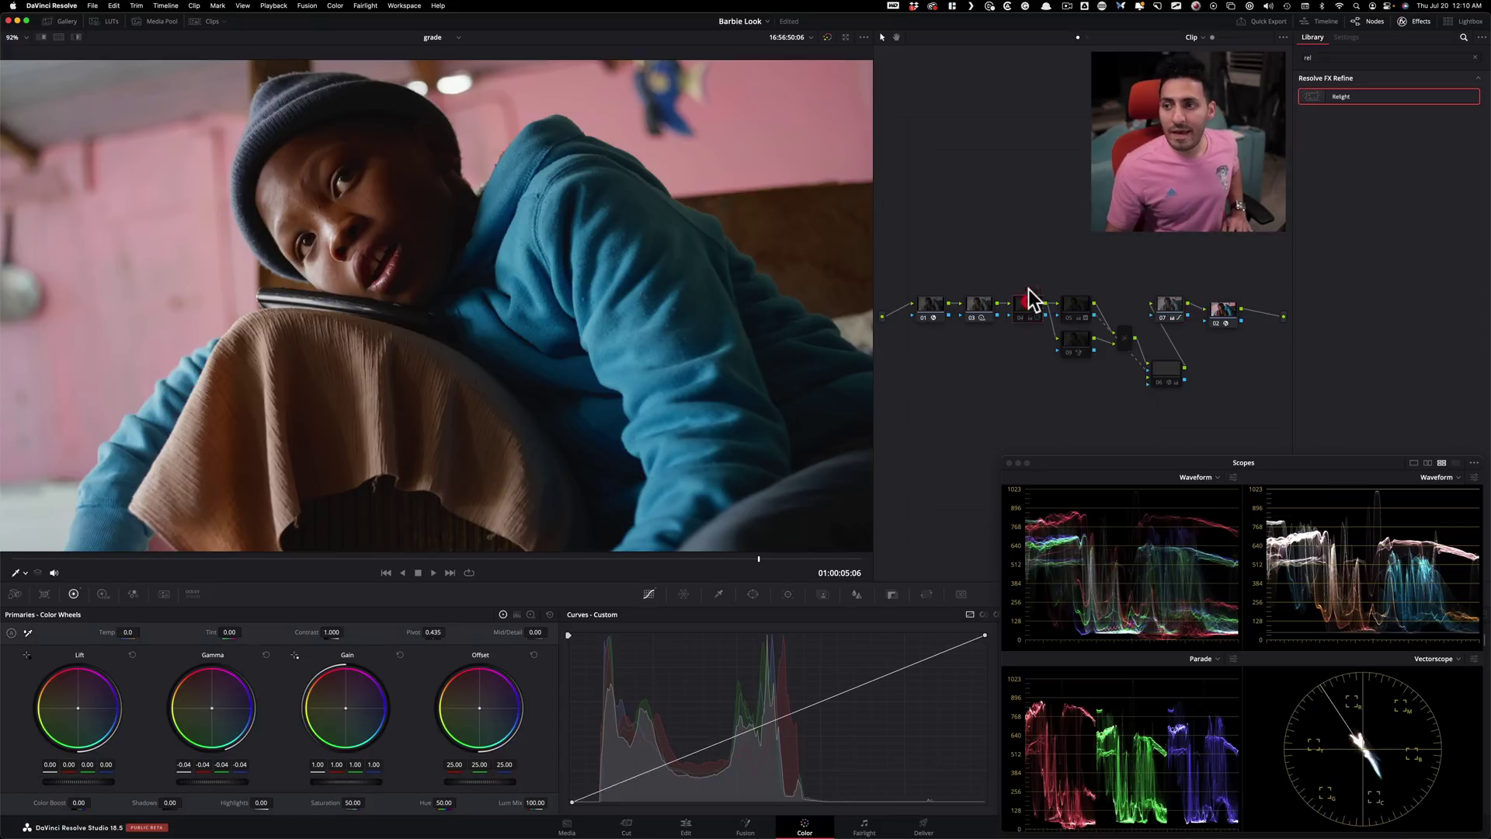
{"action": "key", "text": "ctrl+d"}
{"action": "key", "text": "ctrl+d"}
{"action": "key", "text": "ctrl+d"}
{"action": "key", "text": "ctrl+d"}
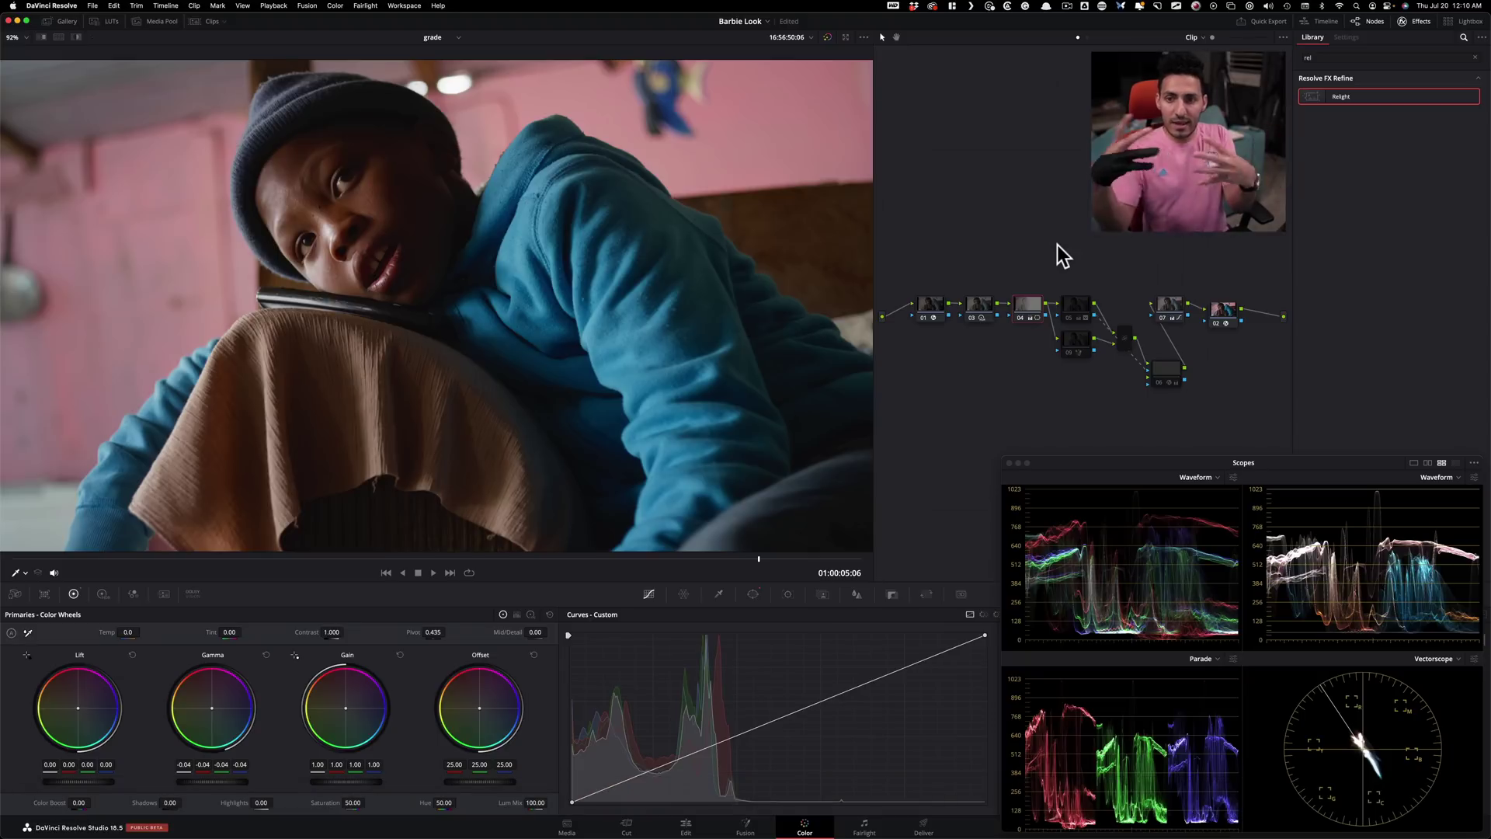
{"action": "key", "text": "ctrl+d"}
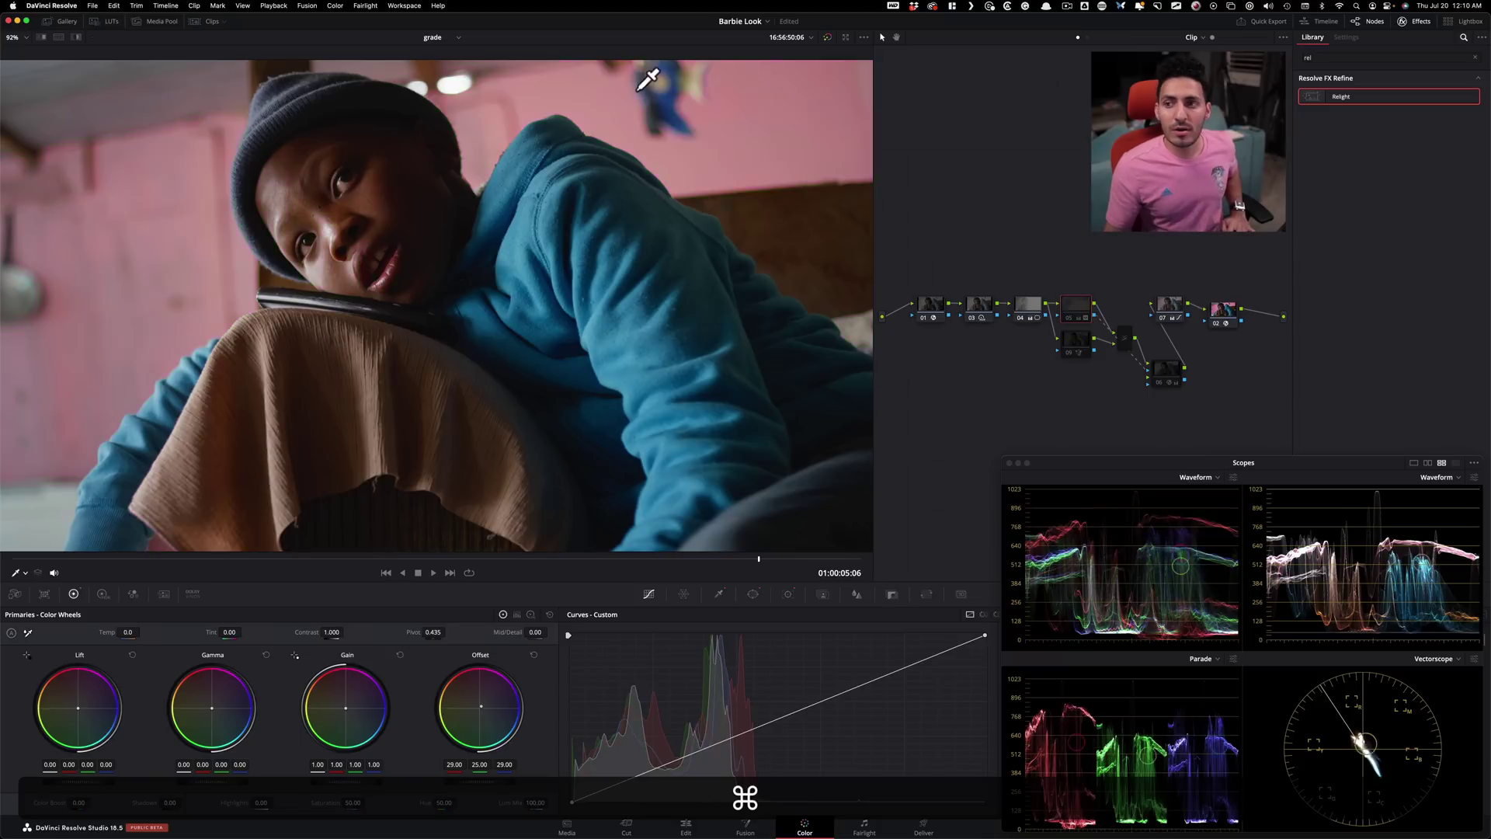
Step: Reapply Relight to node 06 and show the clip split-screen with the pink Barbie reference still
{"action": "left_click", "coordinate": [1077, 341]}
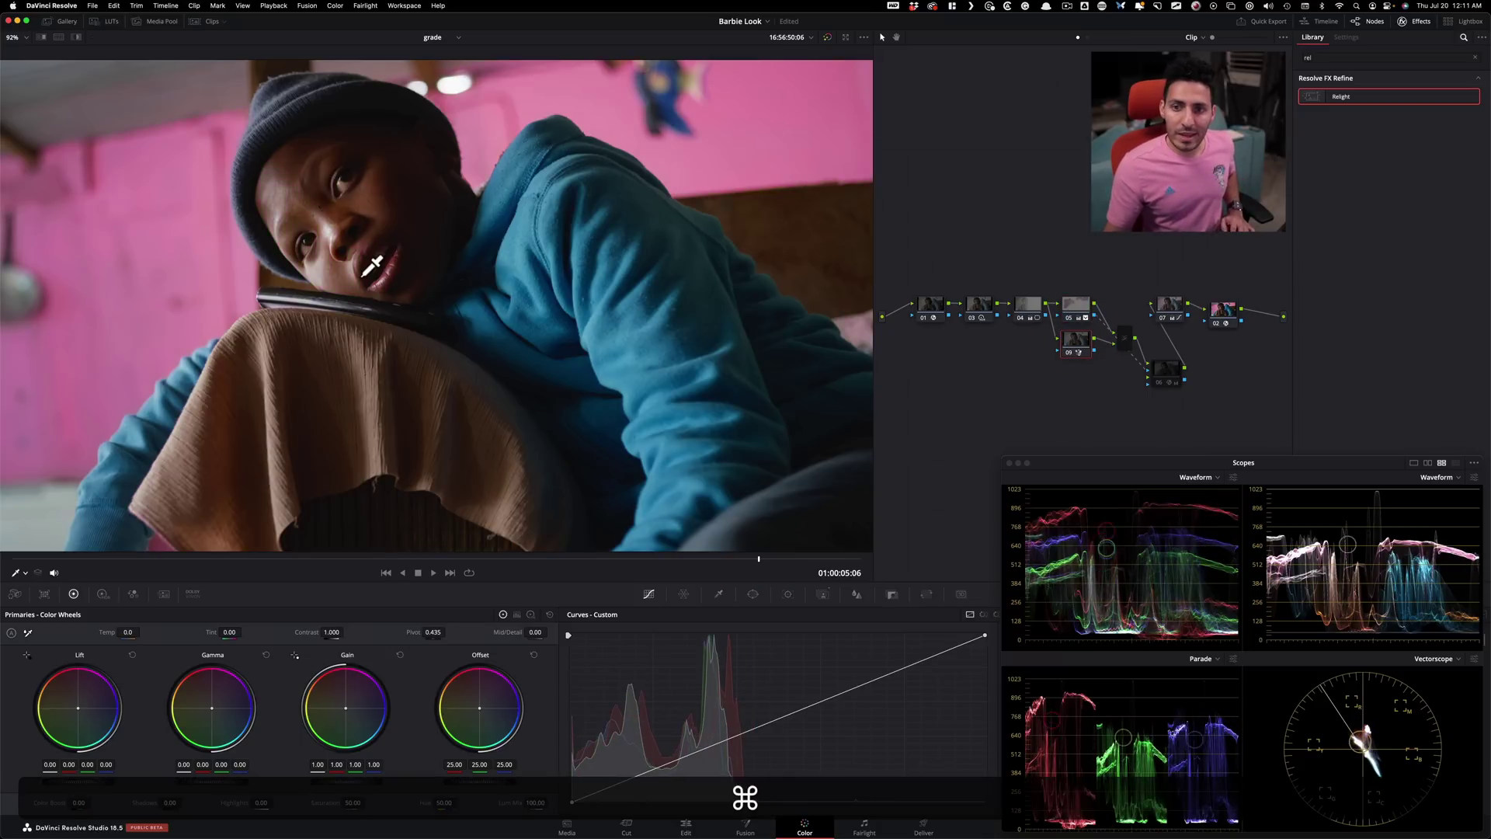
{"action": "left_click_drag", "start_coordinate": [1173, 375], "coordinate": [1171, 369]}
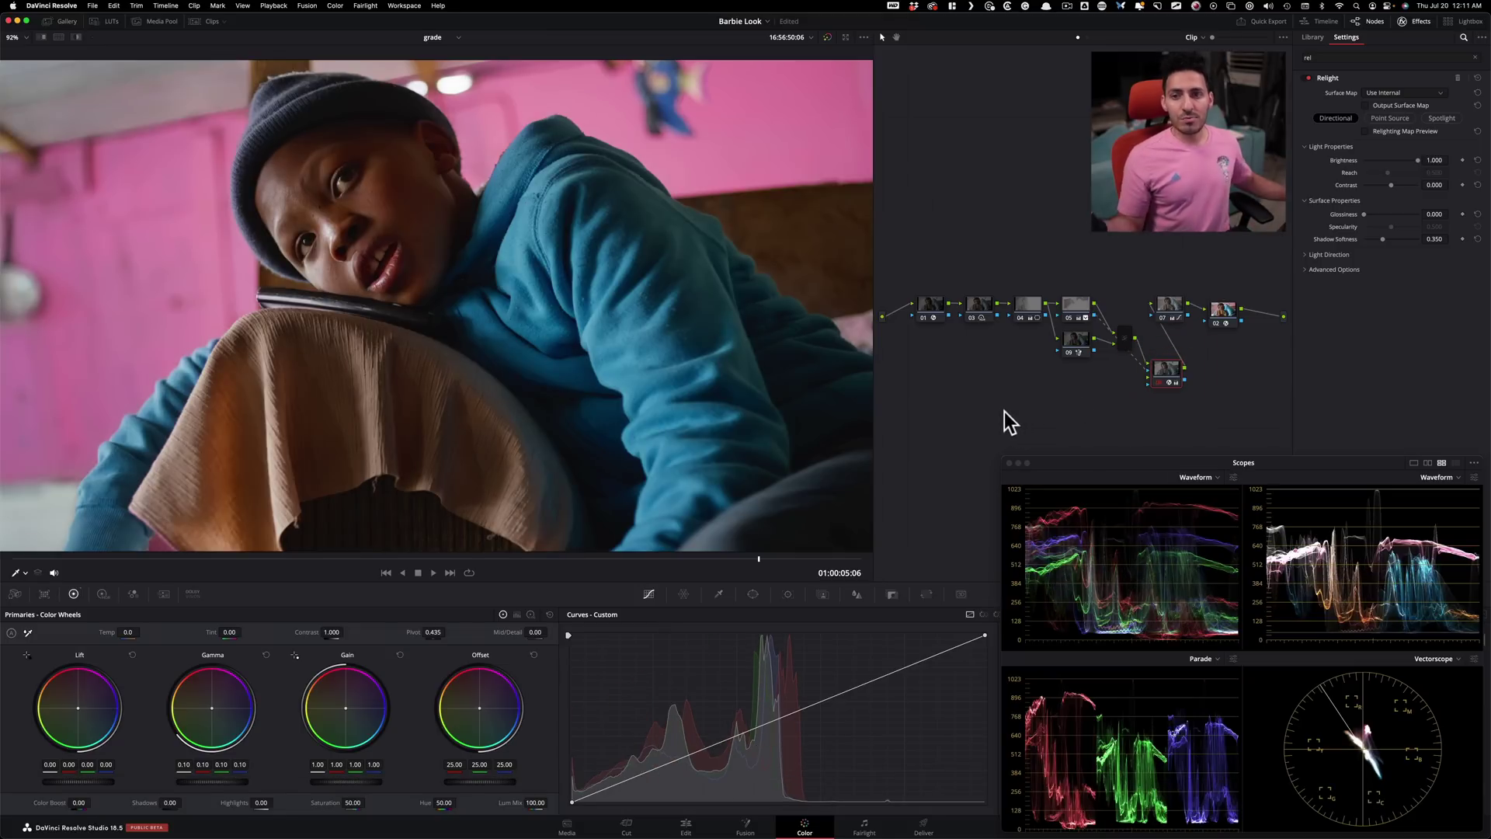
{"action": "key", "text": "alt+super+w"}
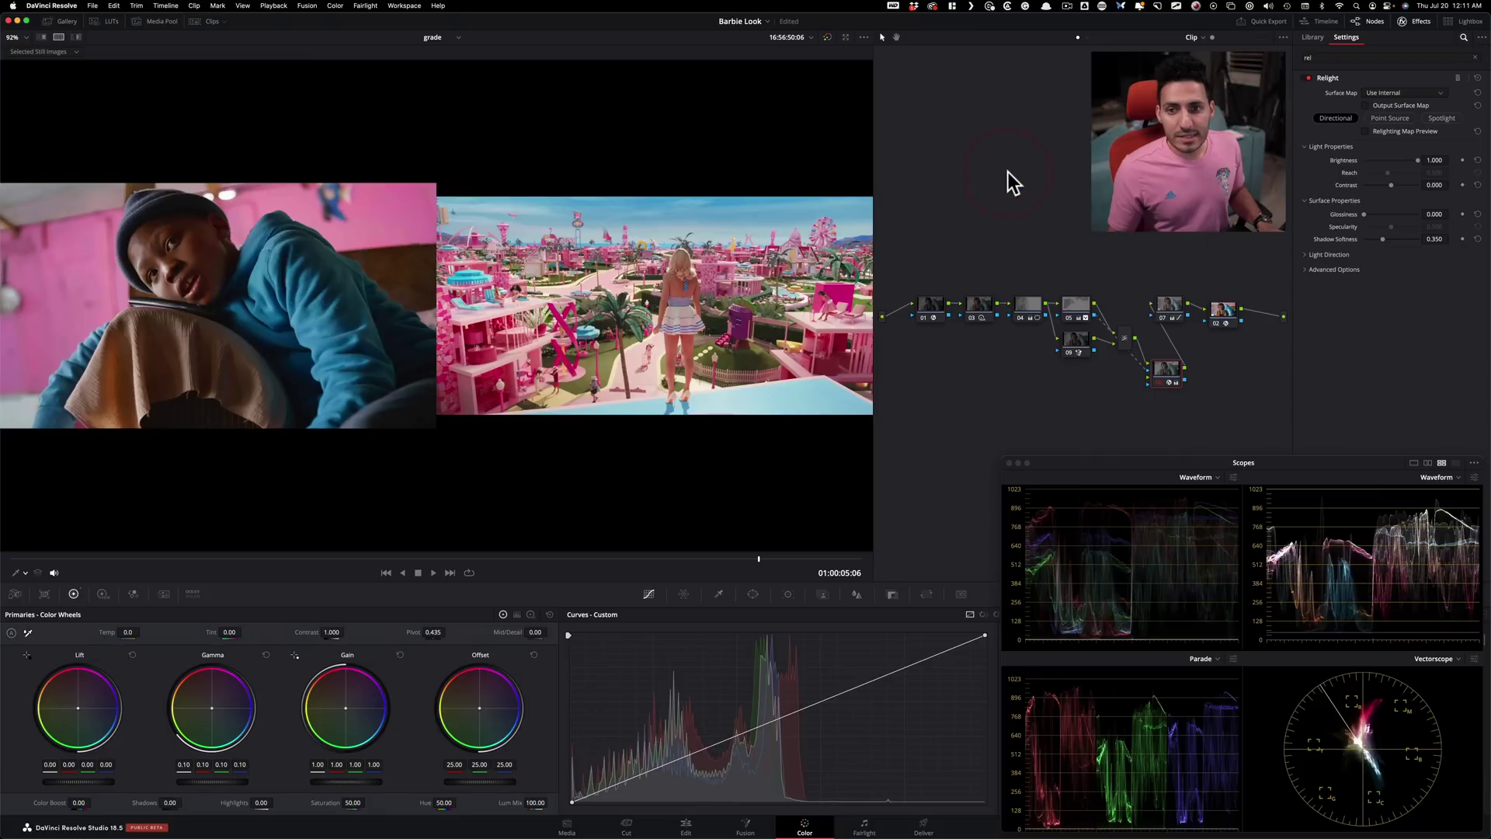
Step: Select node 05 to push its offset toward red, then turn off the reference still split-screen
{"action": "left_click", "coordinate": [1169, 306]}
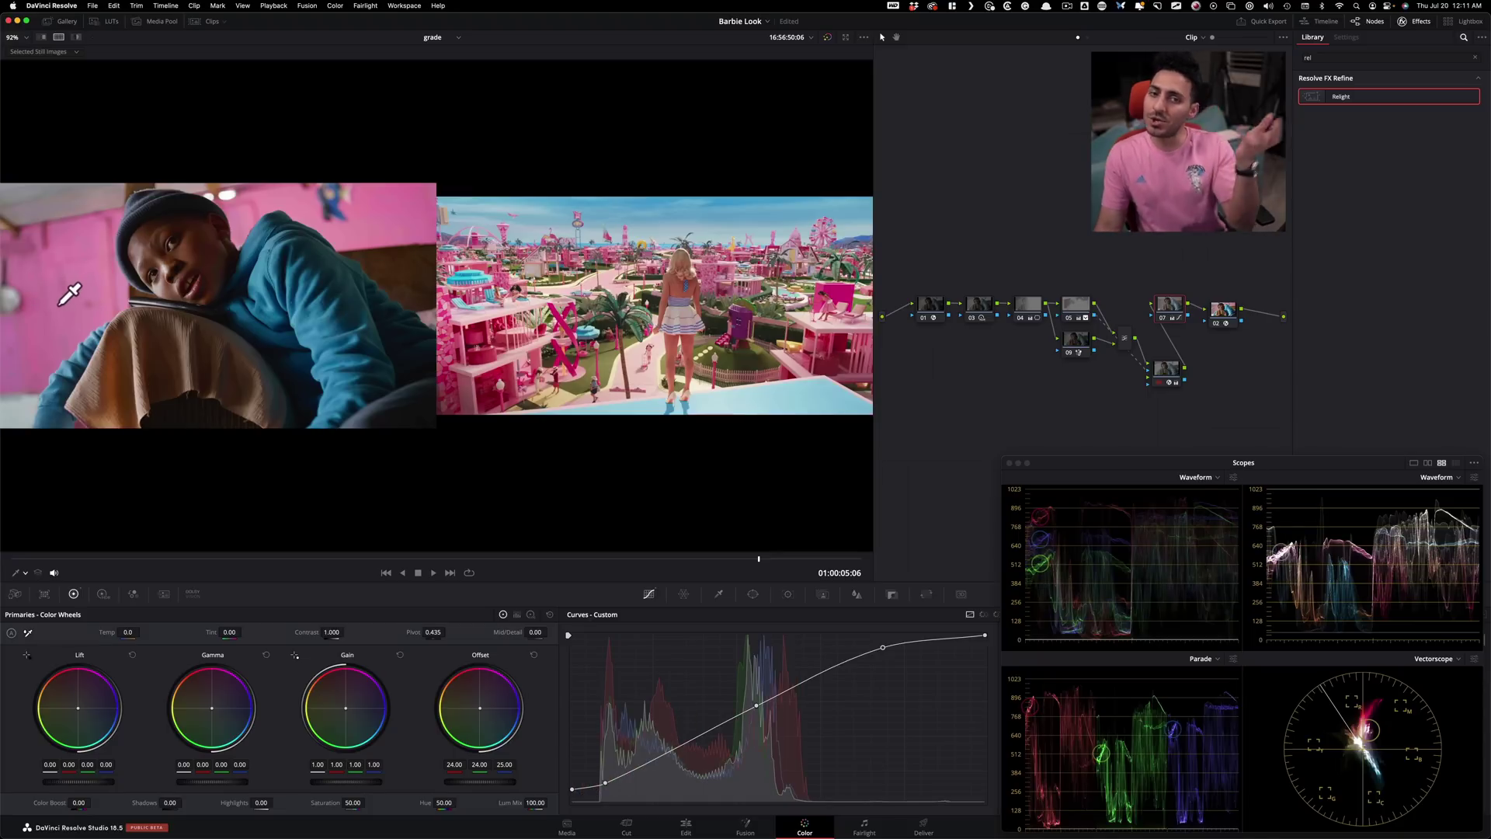
{"action": "left_click", "coordinate": [1076, 307]}
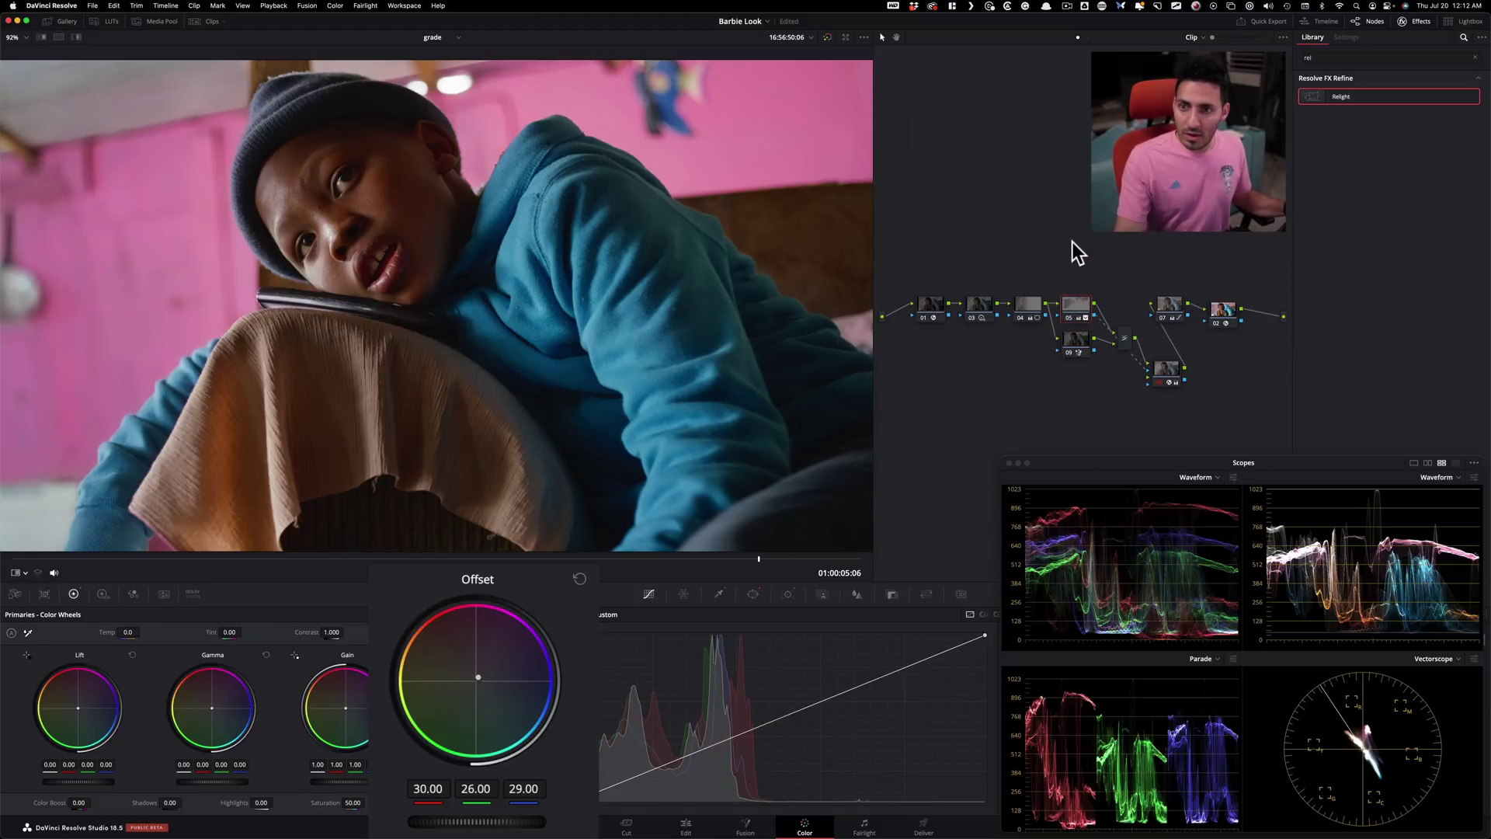
{"action": "key", "text": "super+alt+w"}
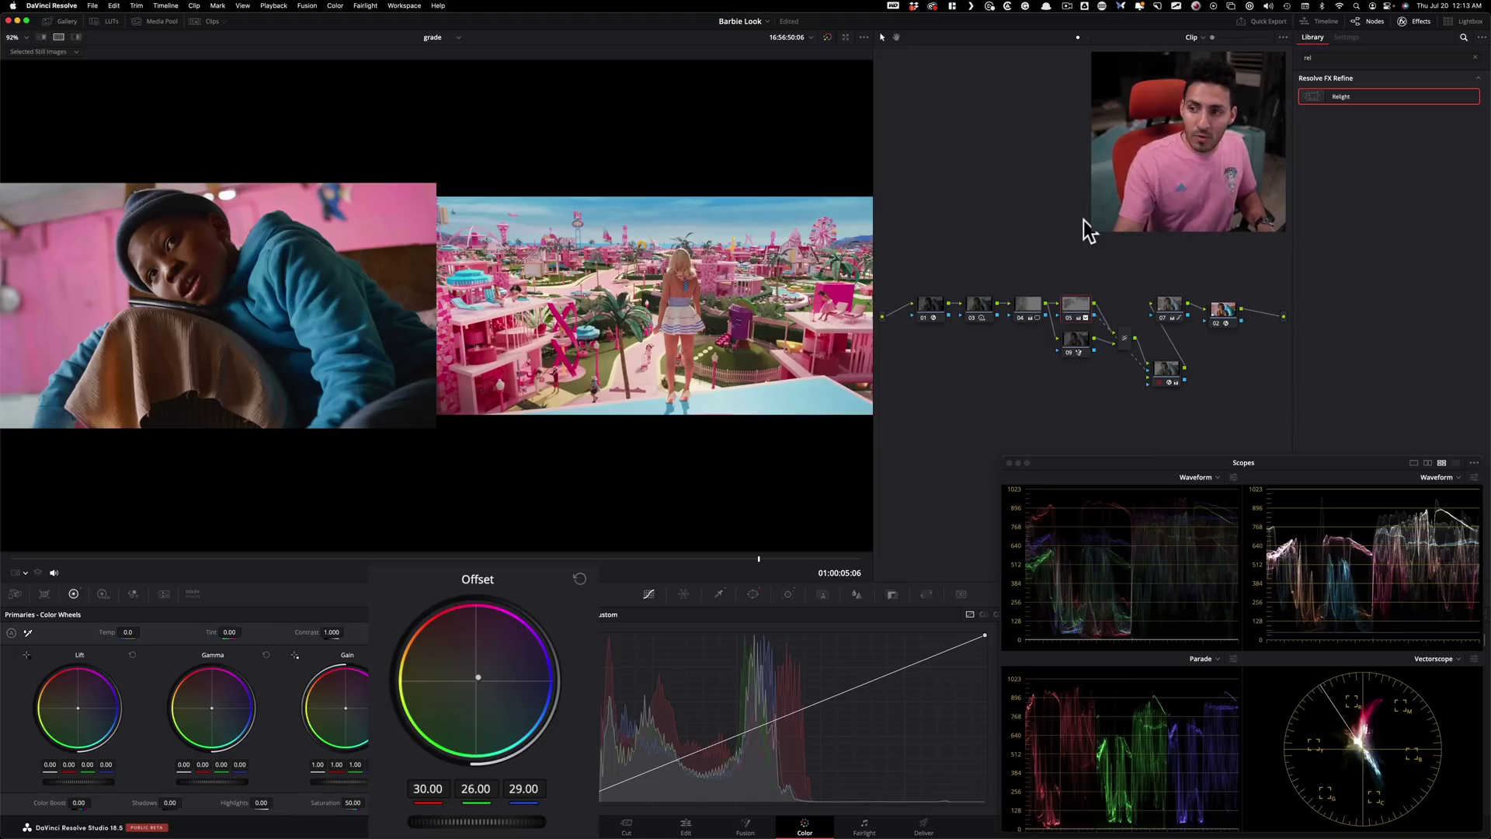